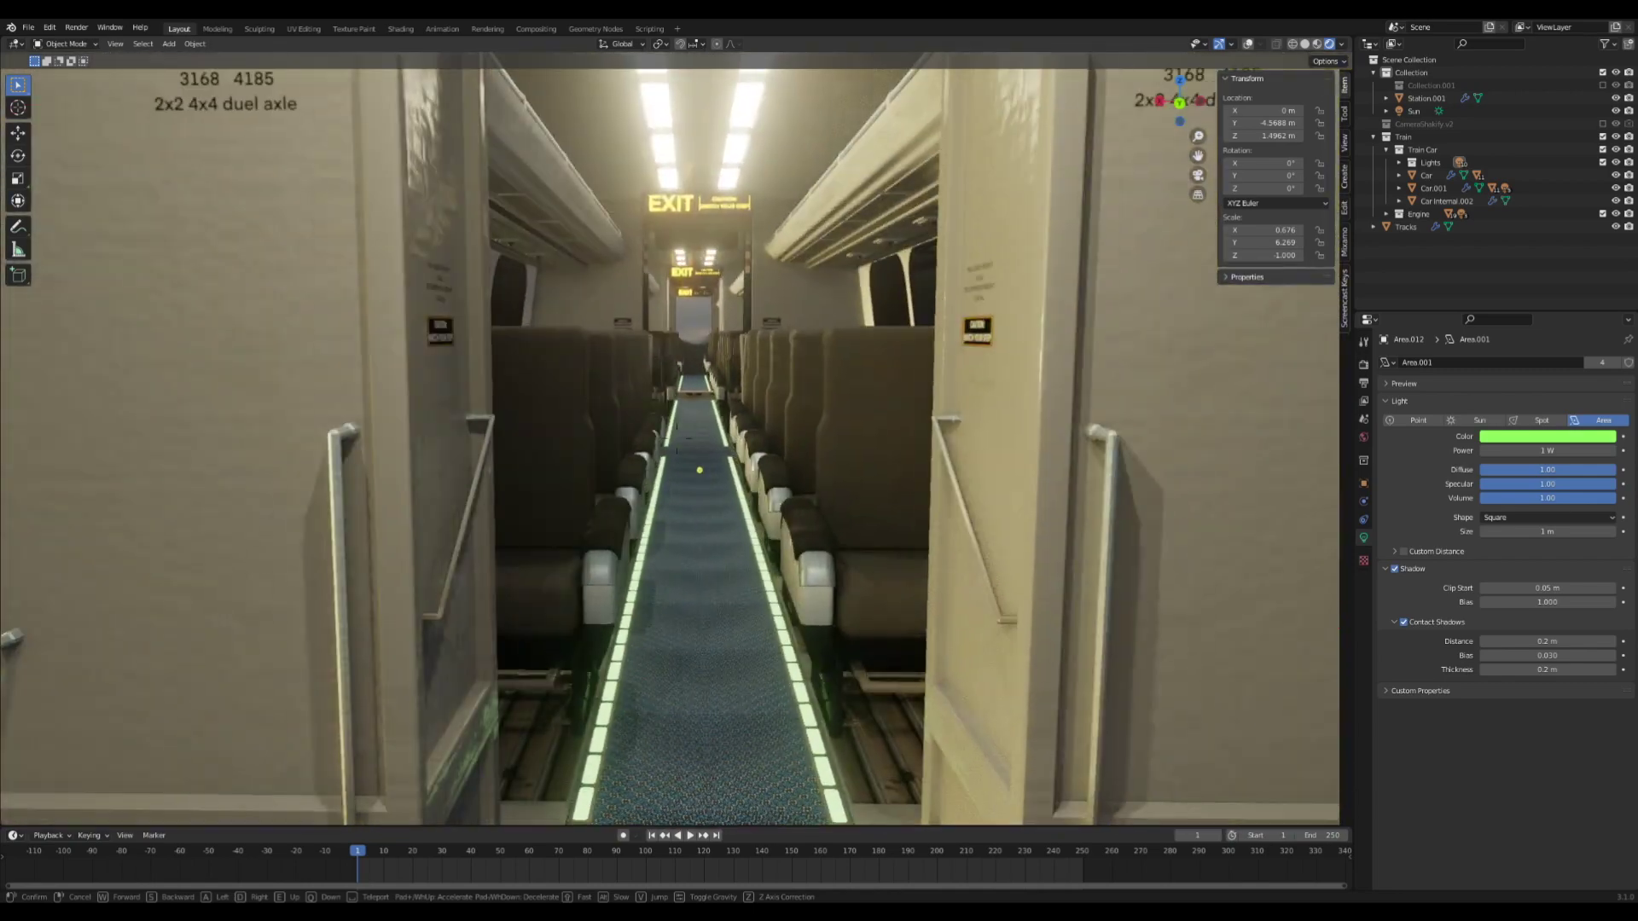
Walk through the train car's interior to examine the seats, the lit aisle and the entry steps.
key("w")
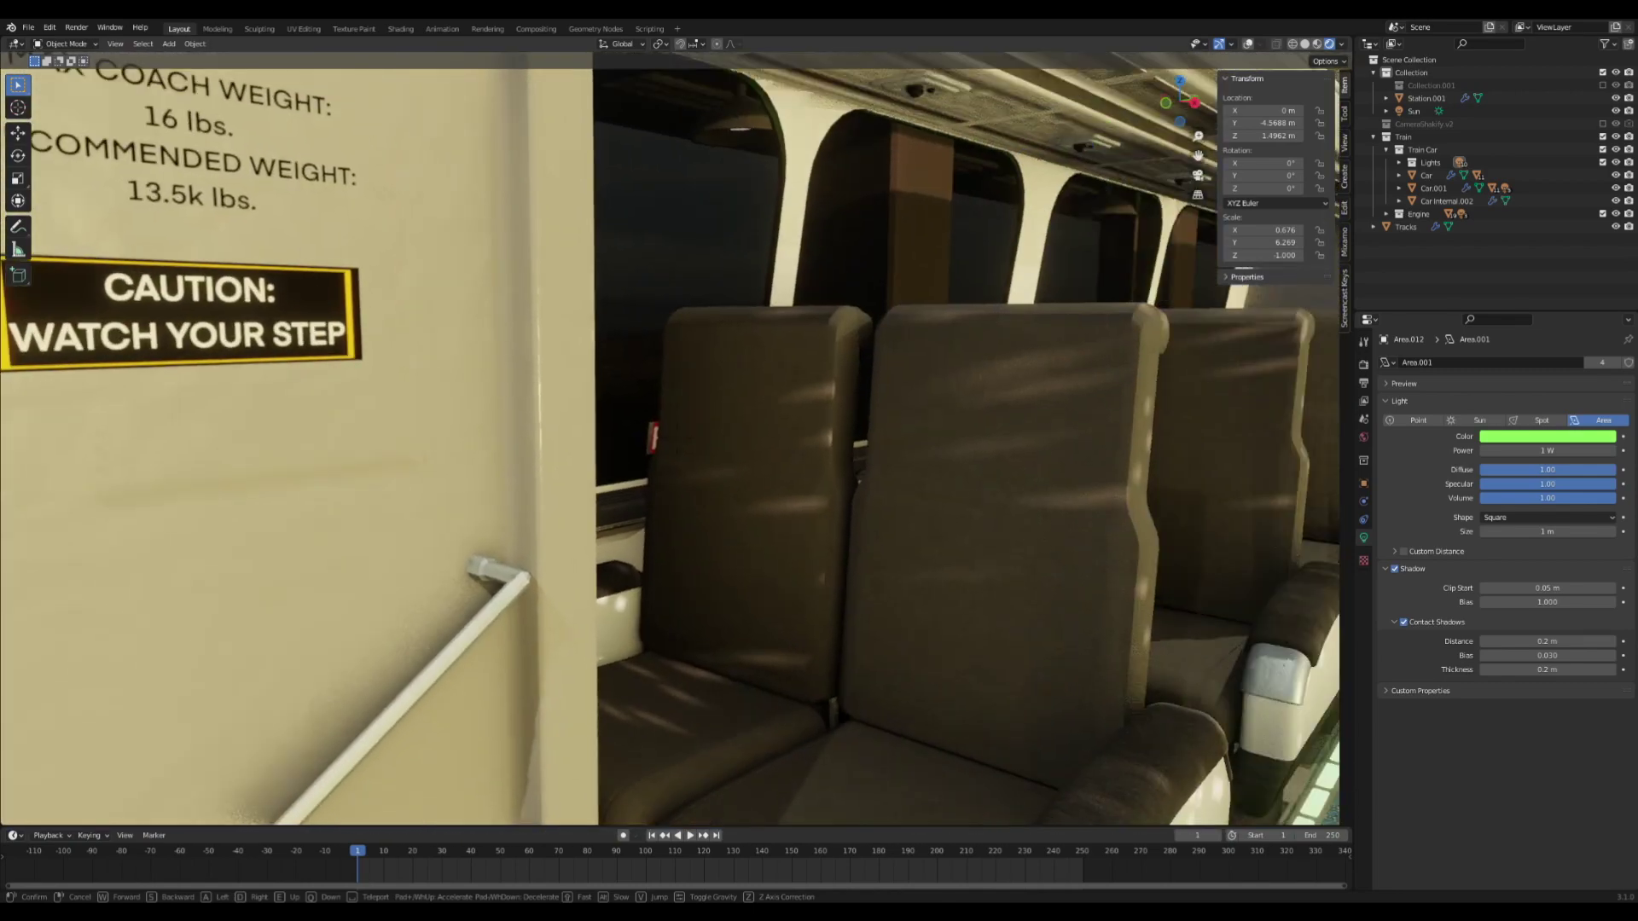
key("s")
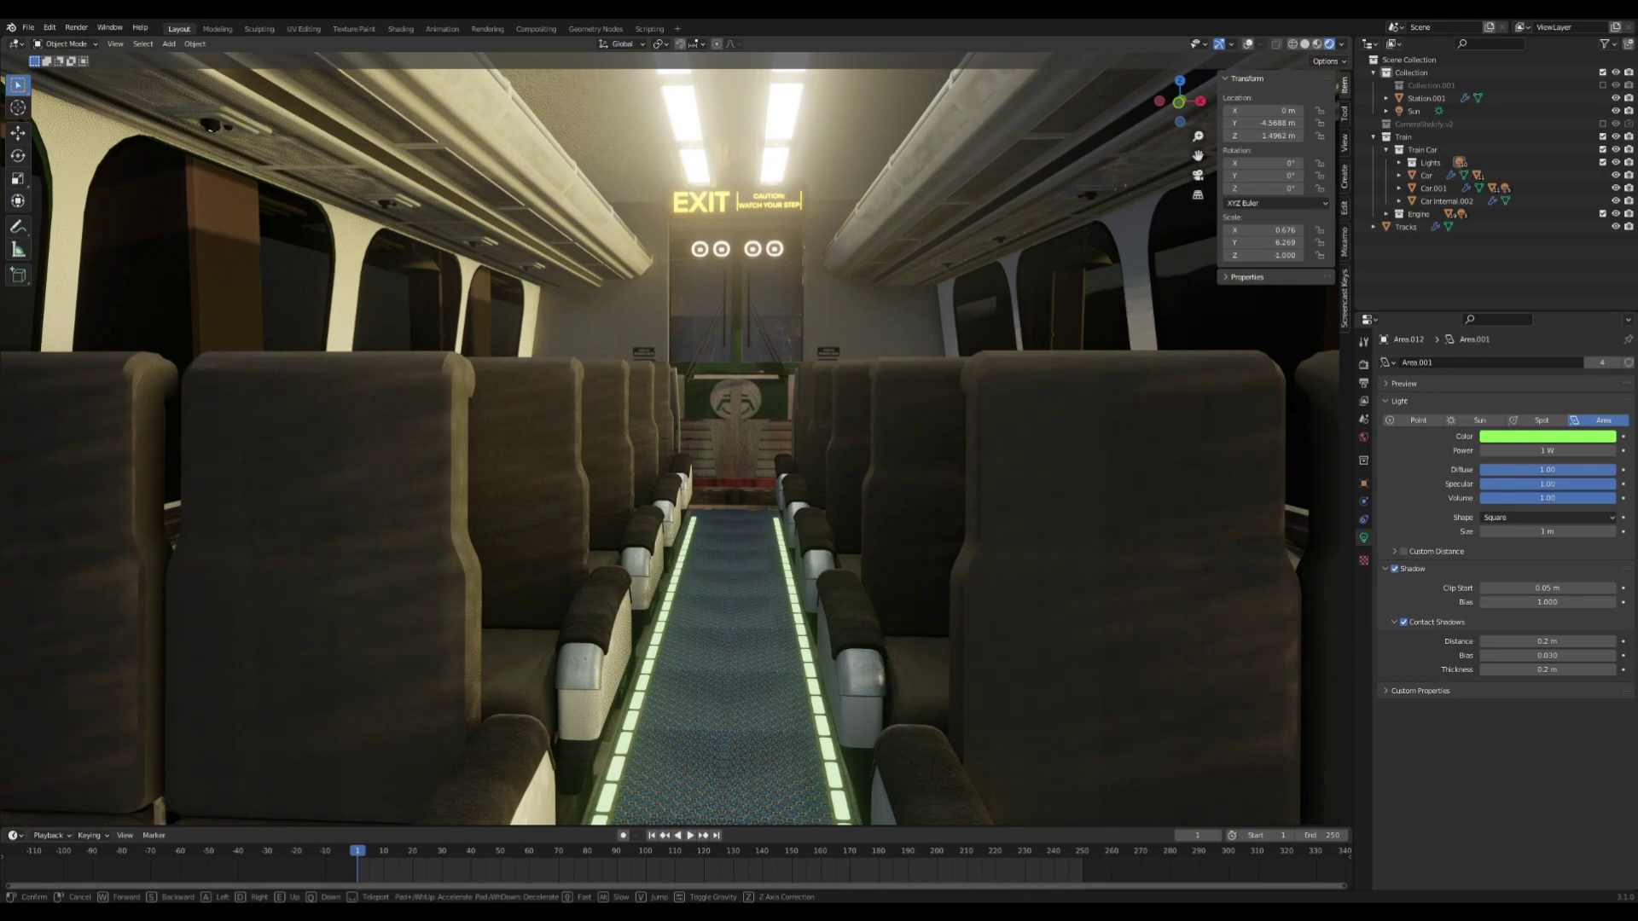
key("w")
key("s")
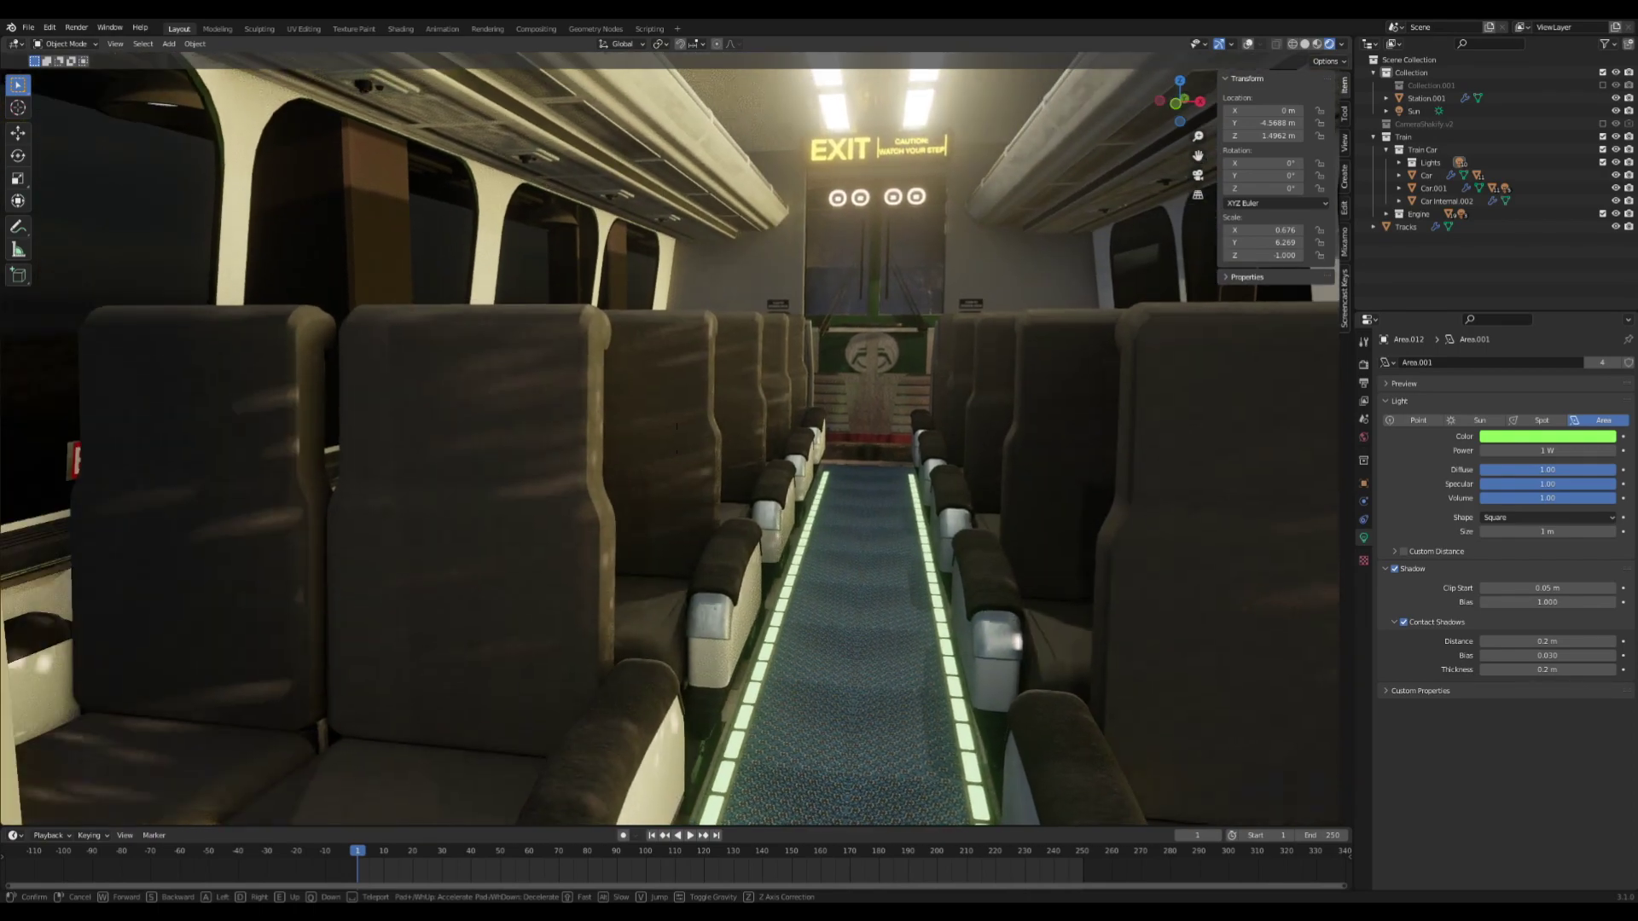
key("s")
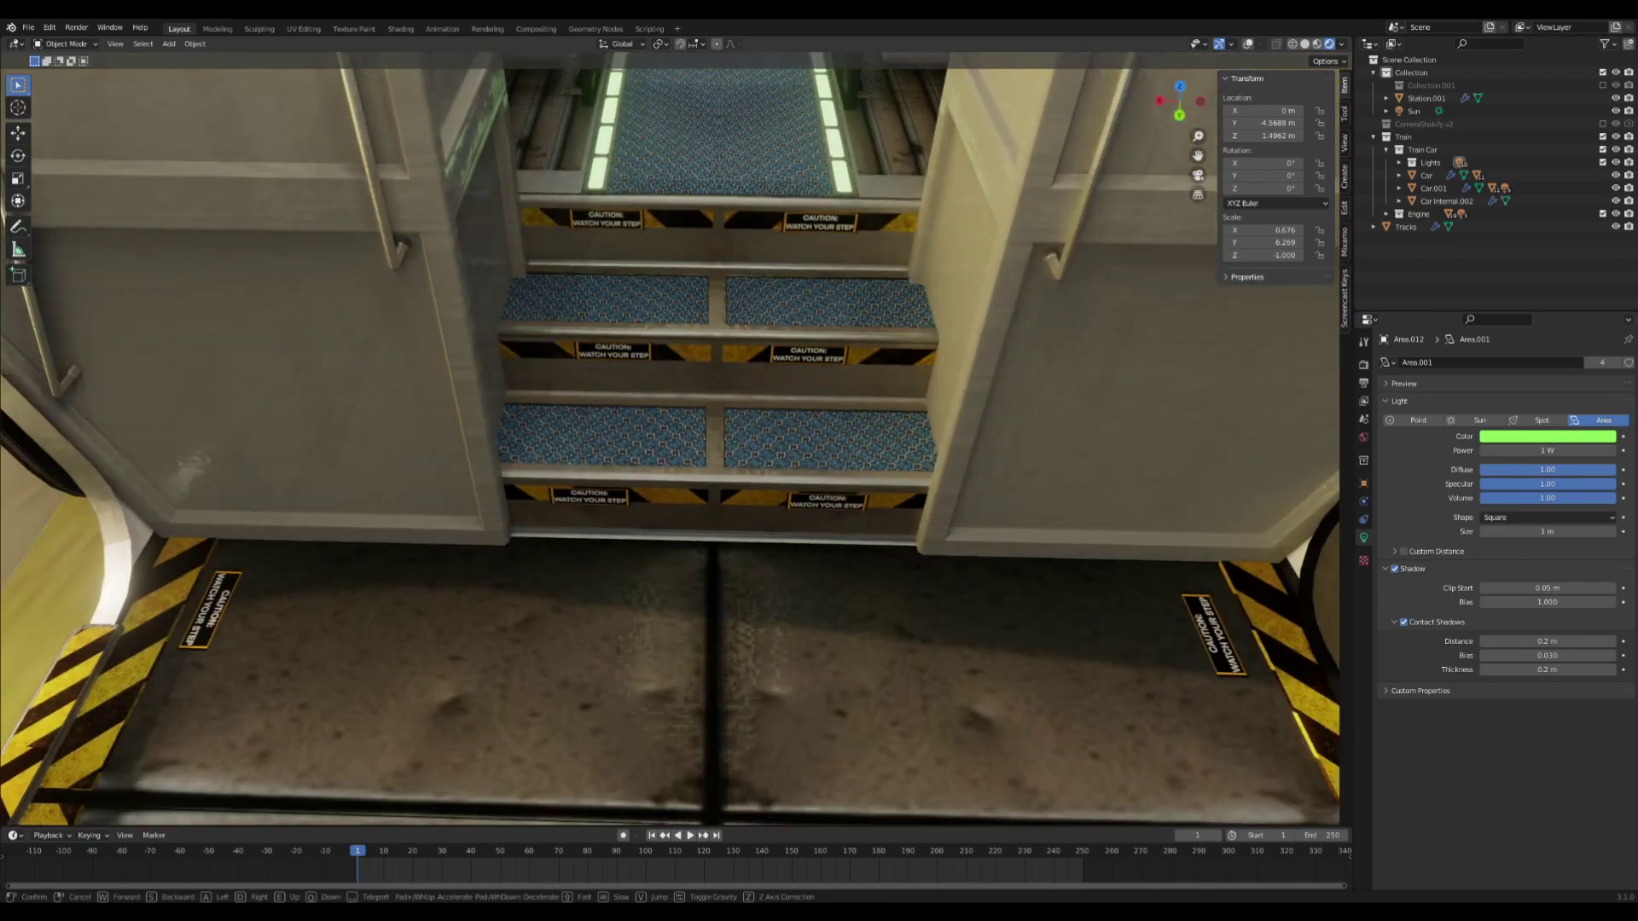
key("w")
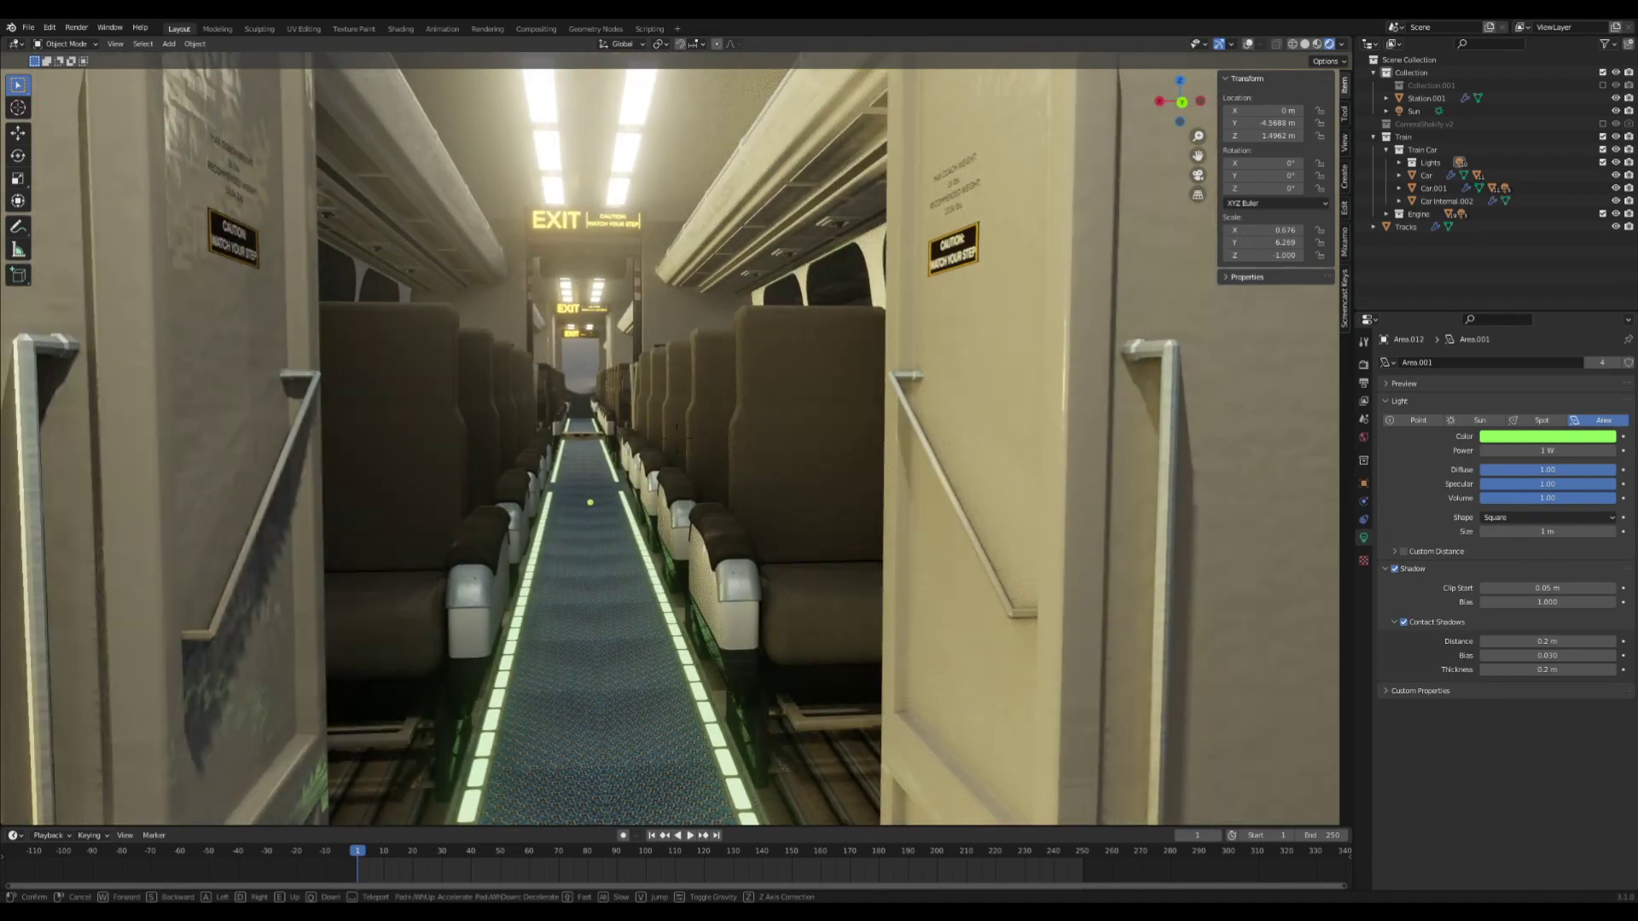
mouse_move(676, 435)
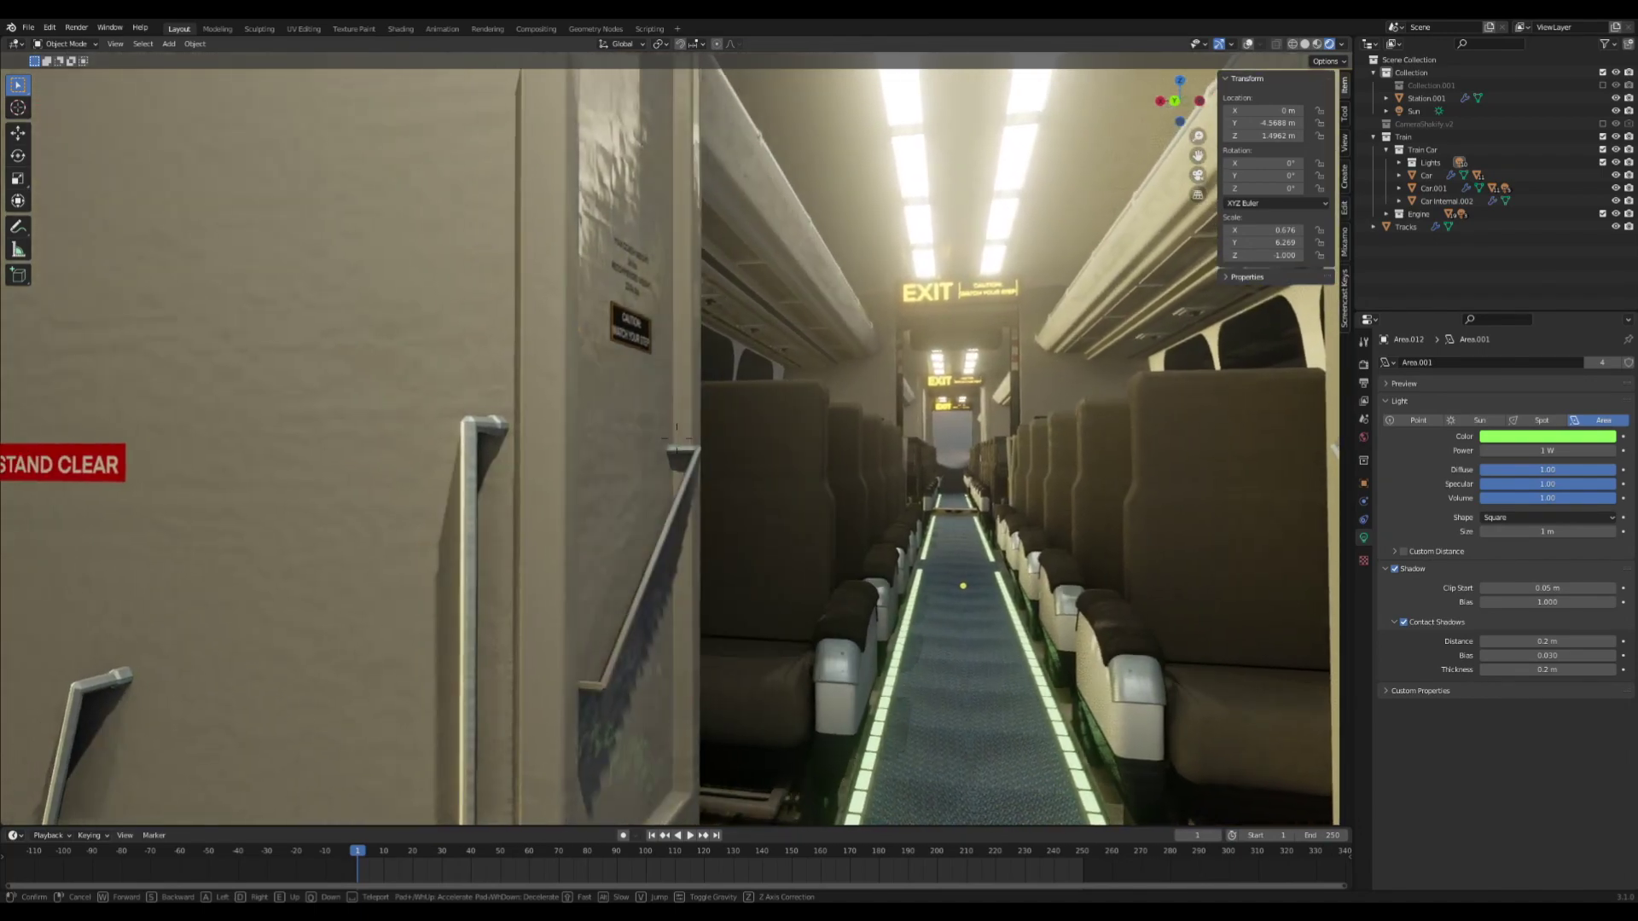
key("w")
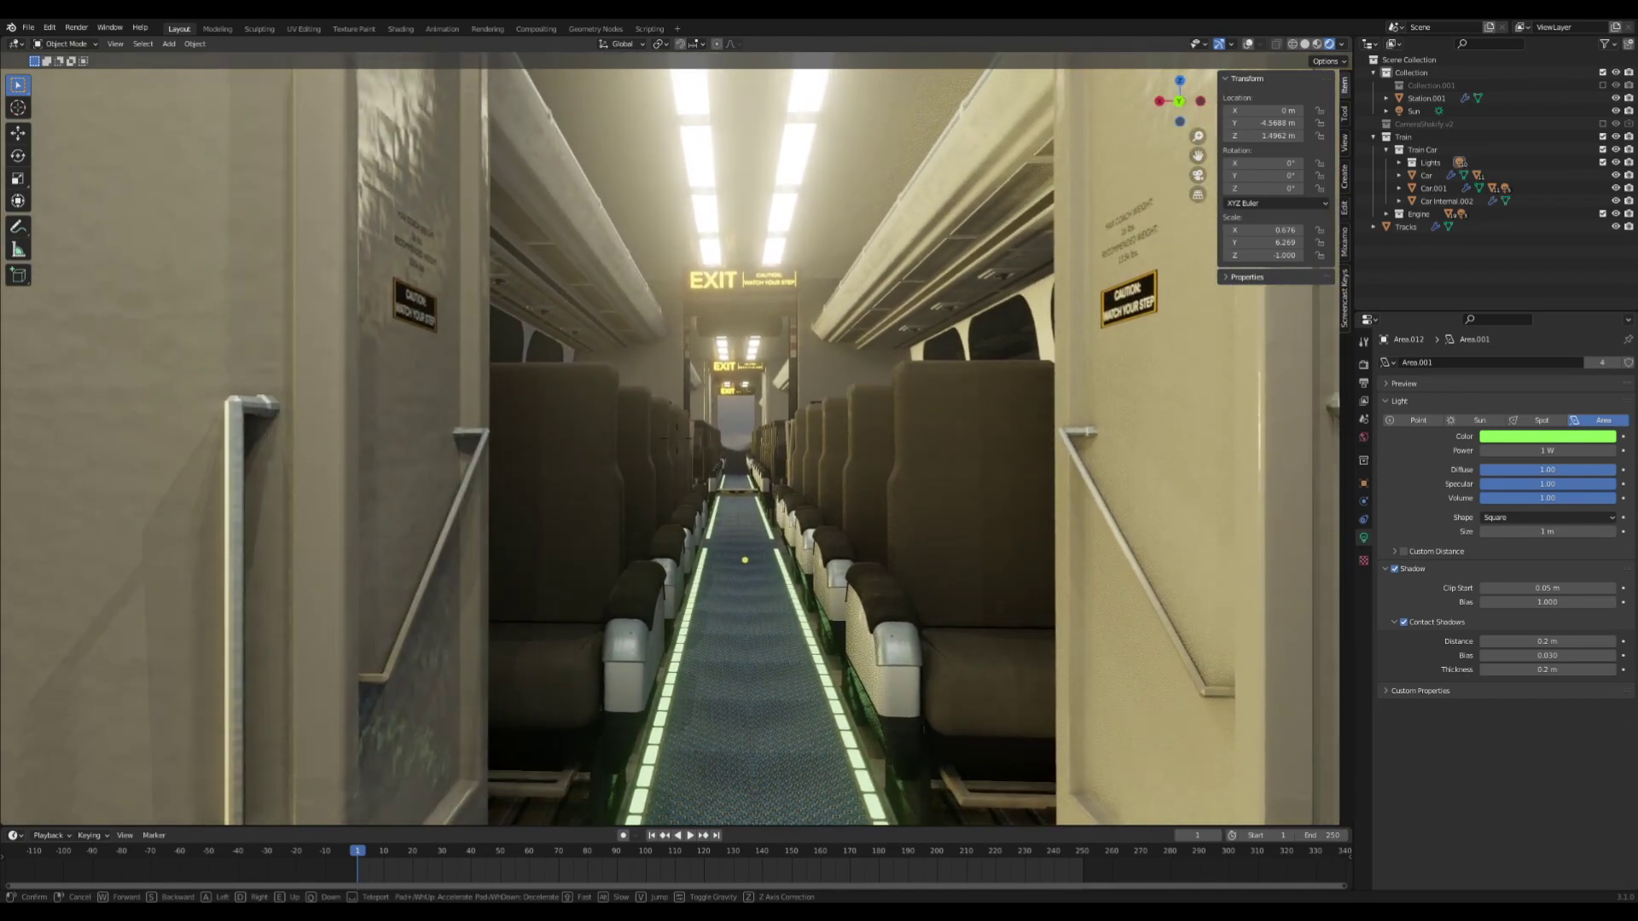
key("w")
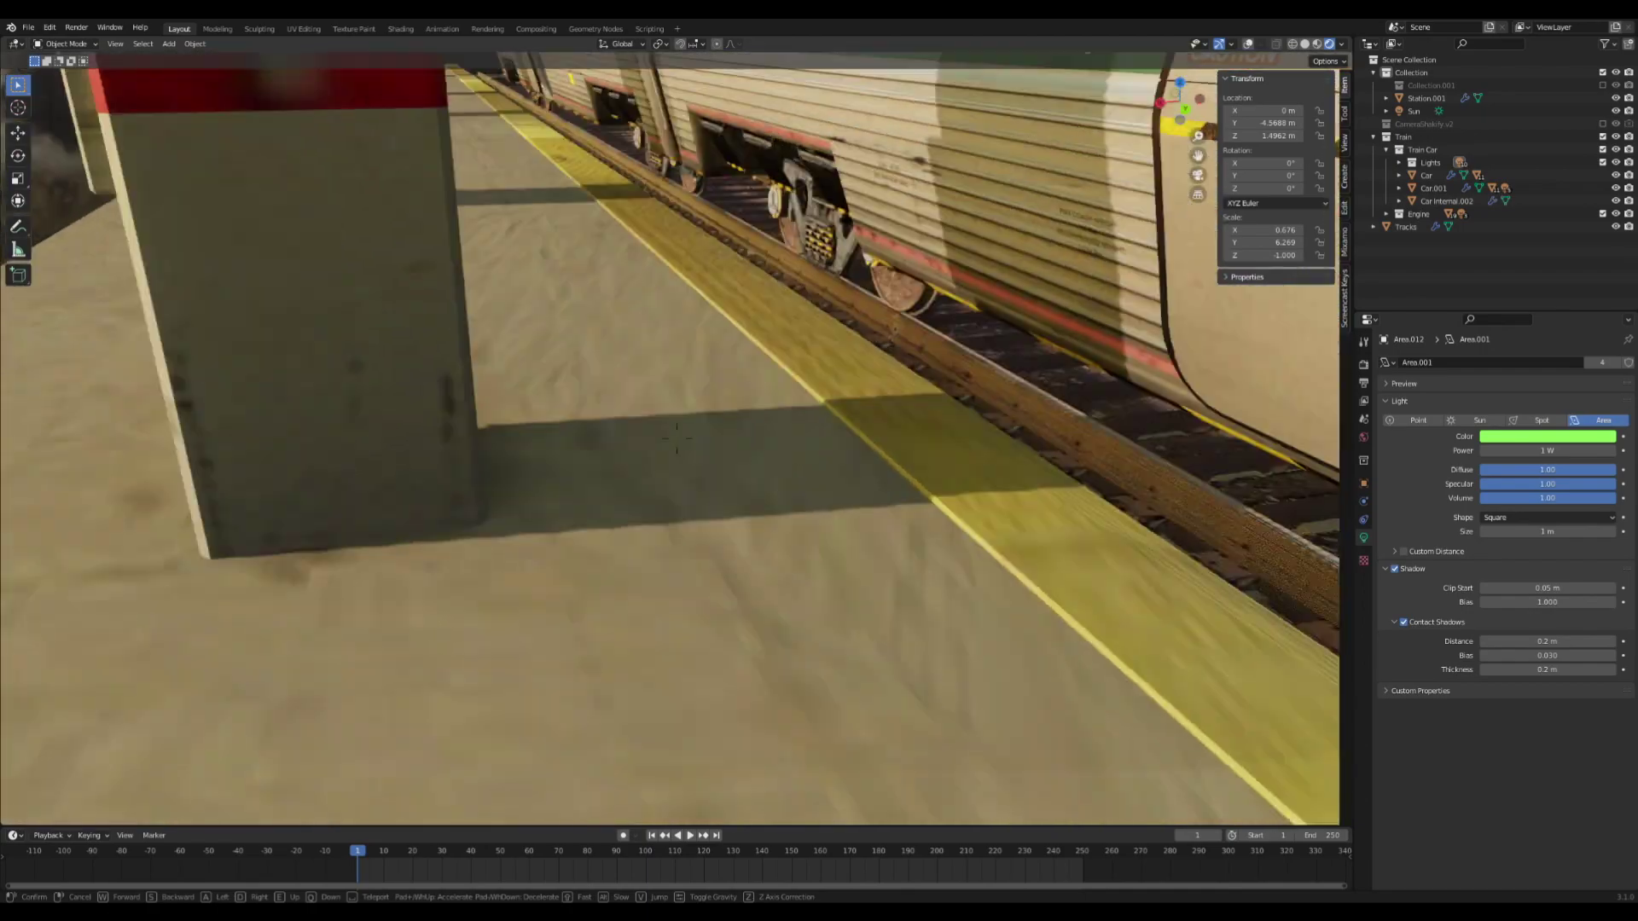
Examine the train's exterior and open Business Class door from the platform, including the station as a whole.
key("s")
key("d")
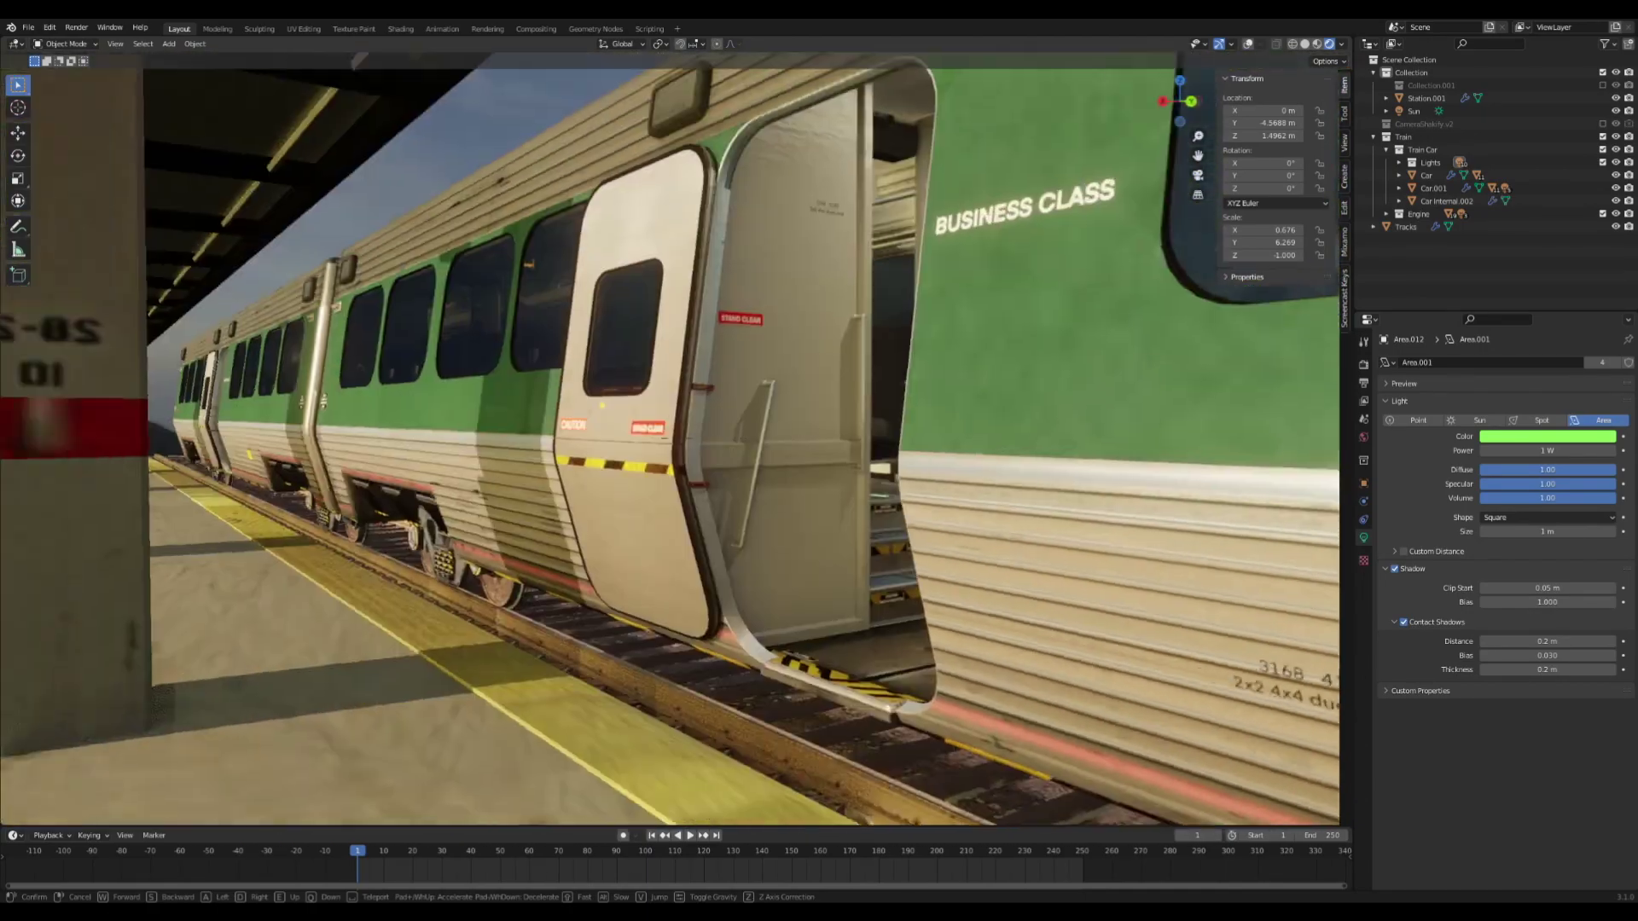
key("w")
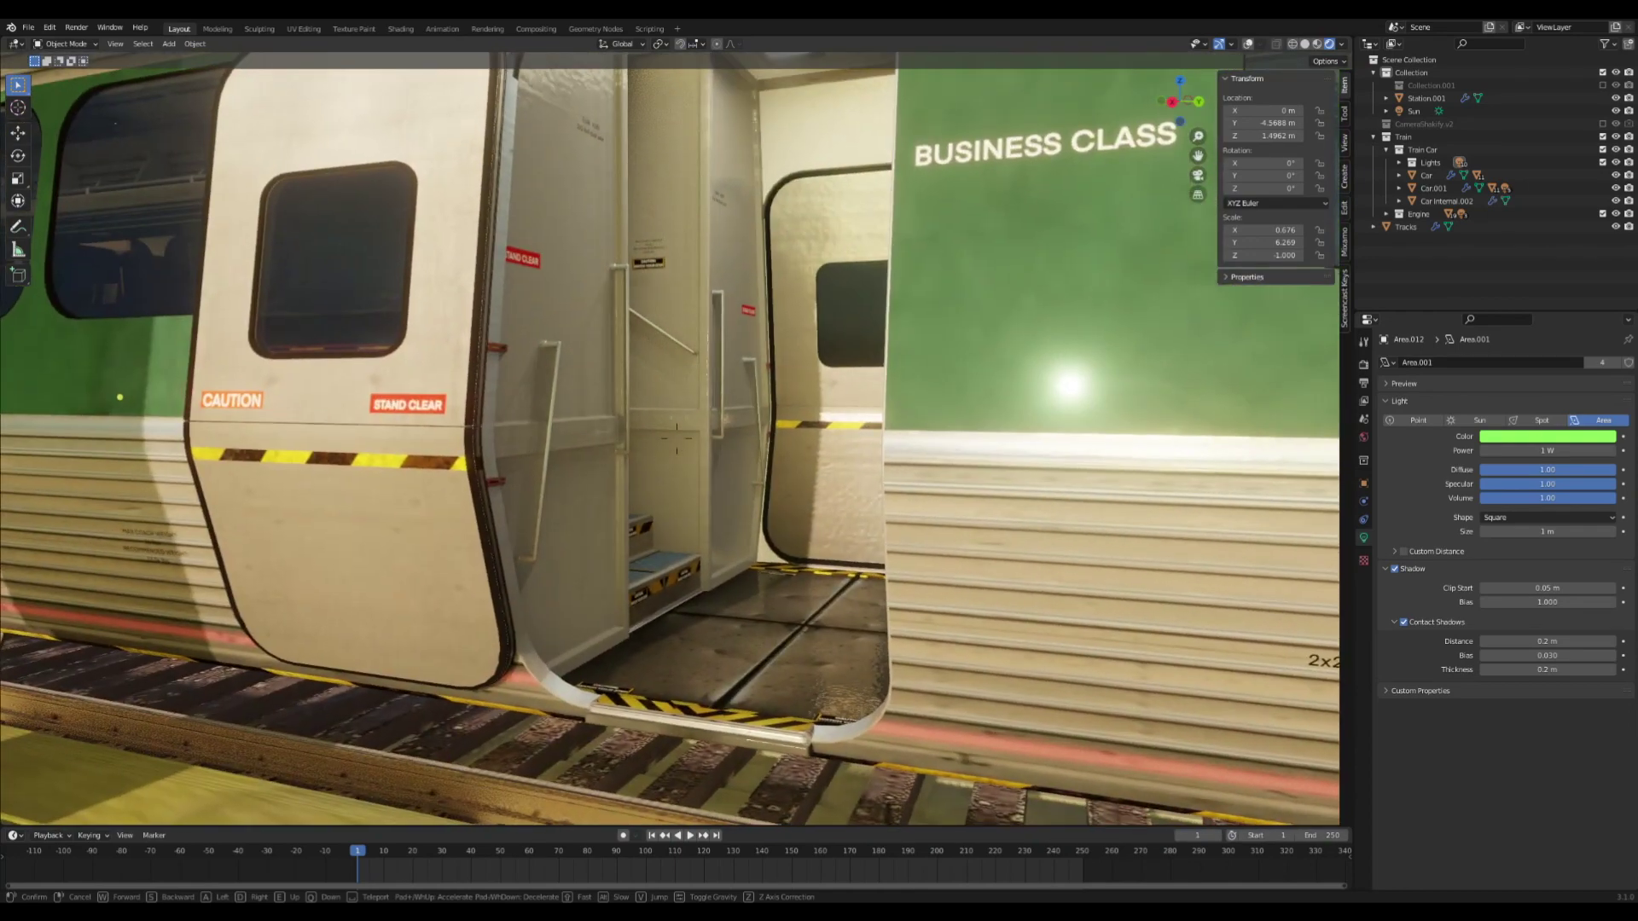
middle_click_drag(863, 449, 879, 449)
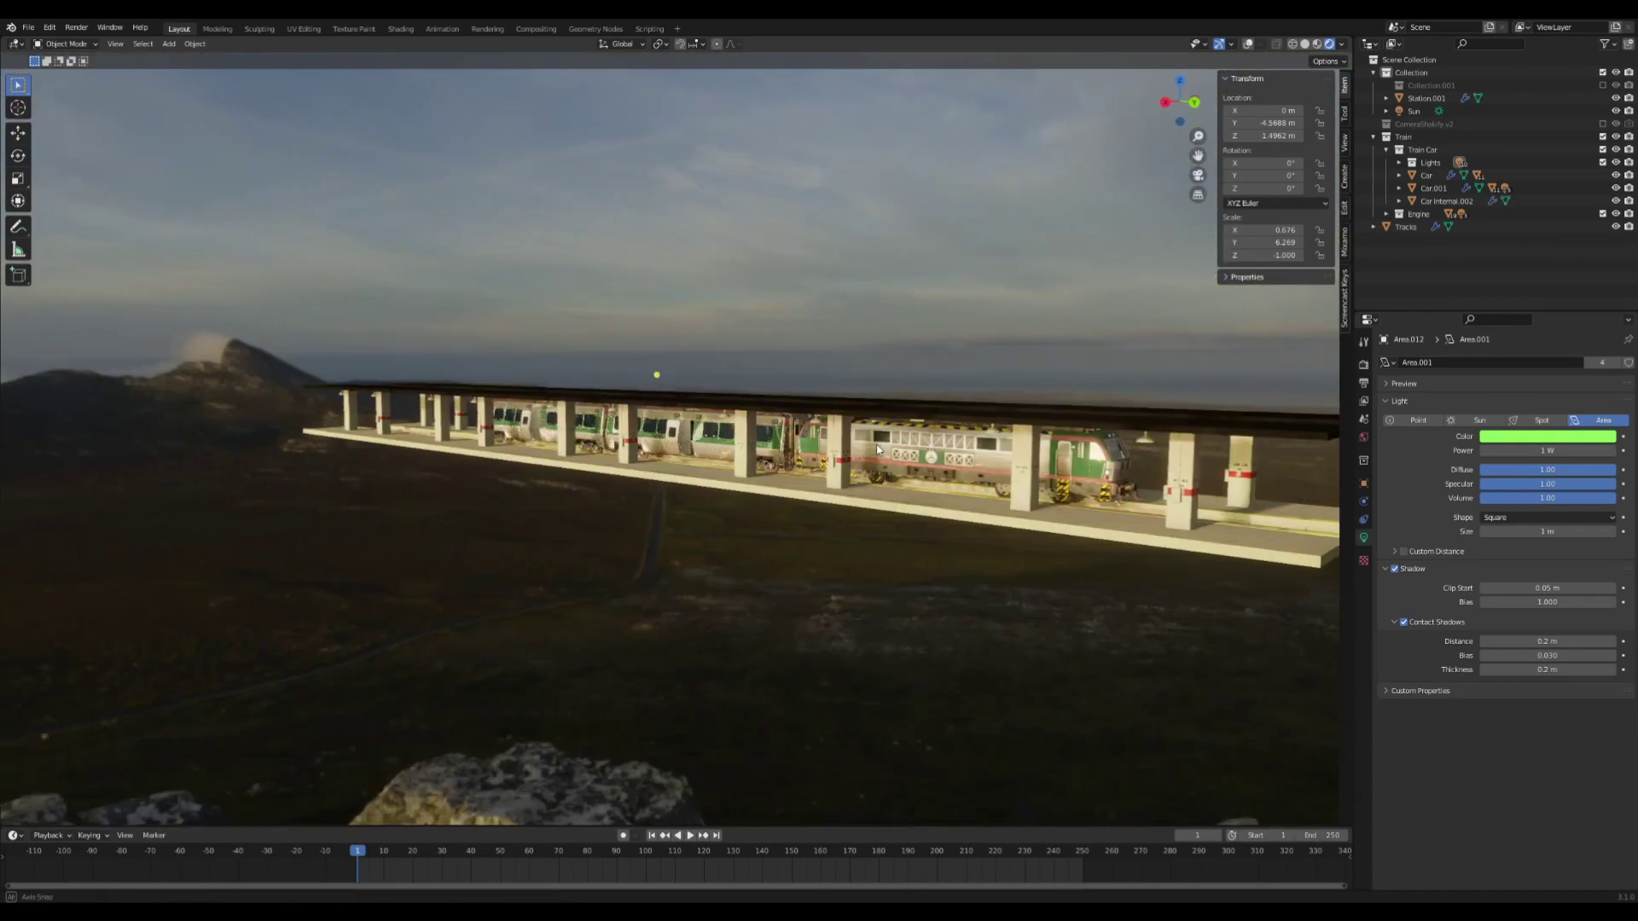
scroll(843, 444, "up", 4)
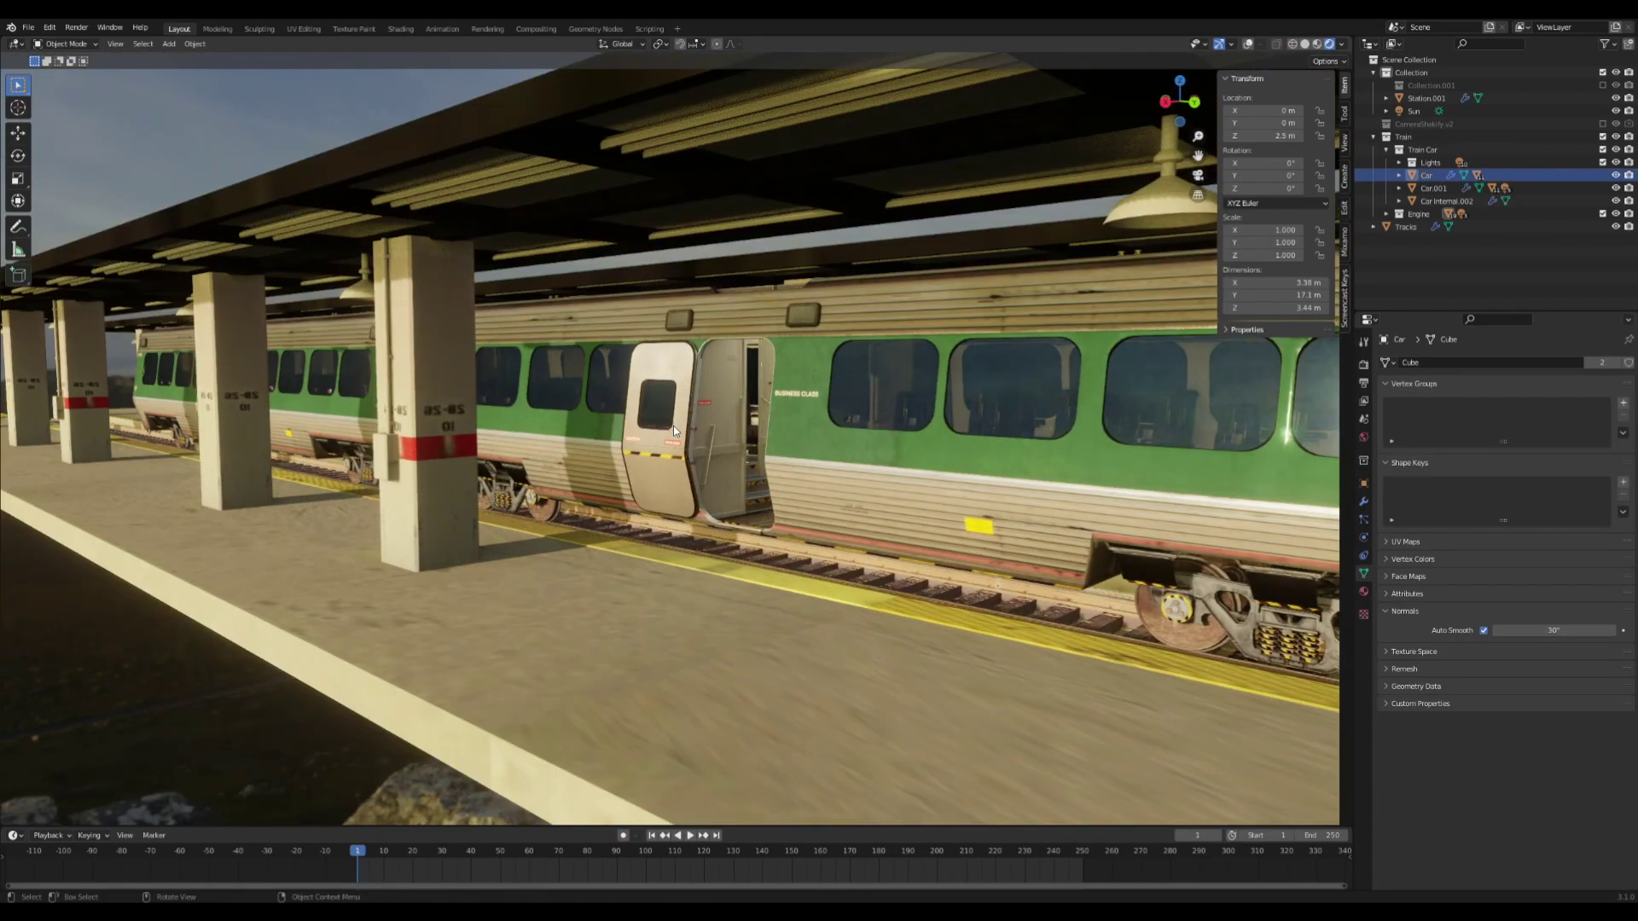
Turn on the viewport overlays and select the body of the train car beside the engine.
left_click(674, 427)
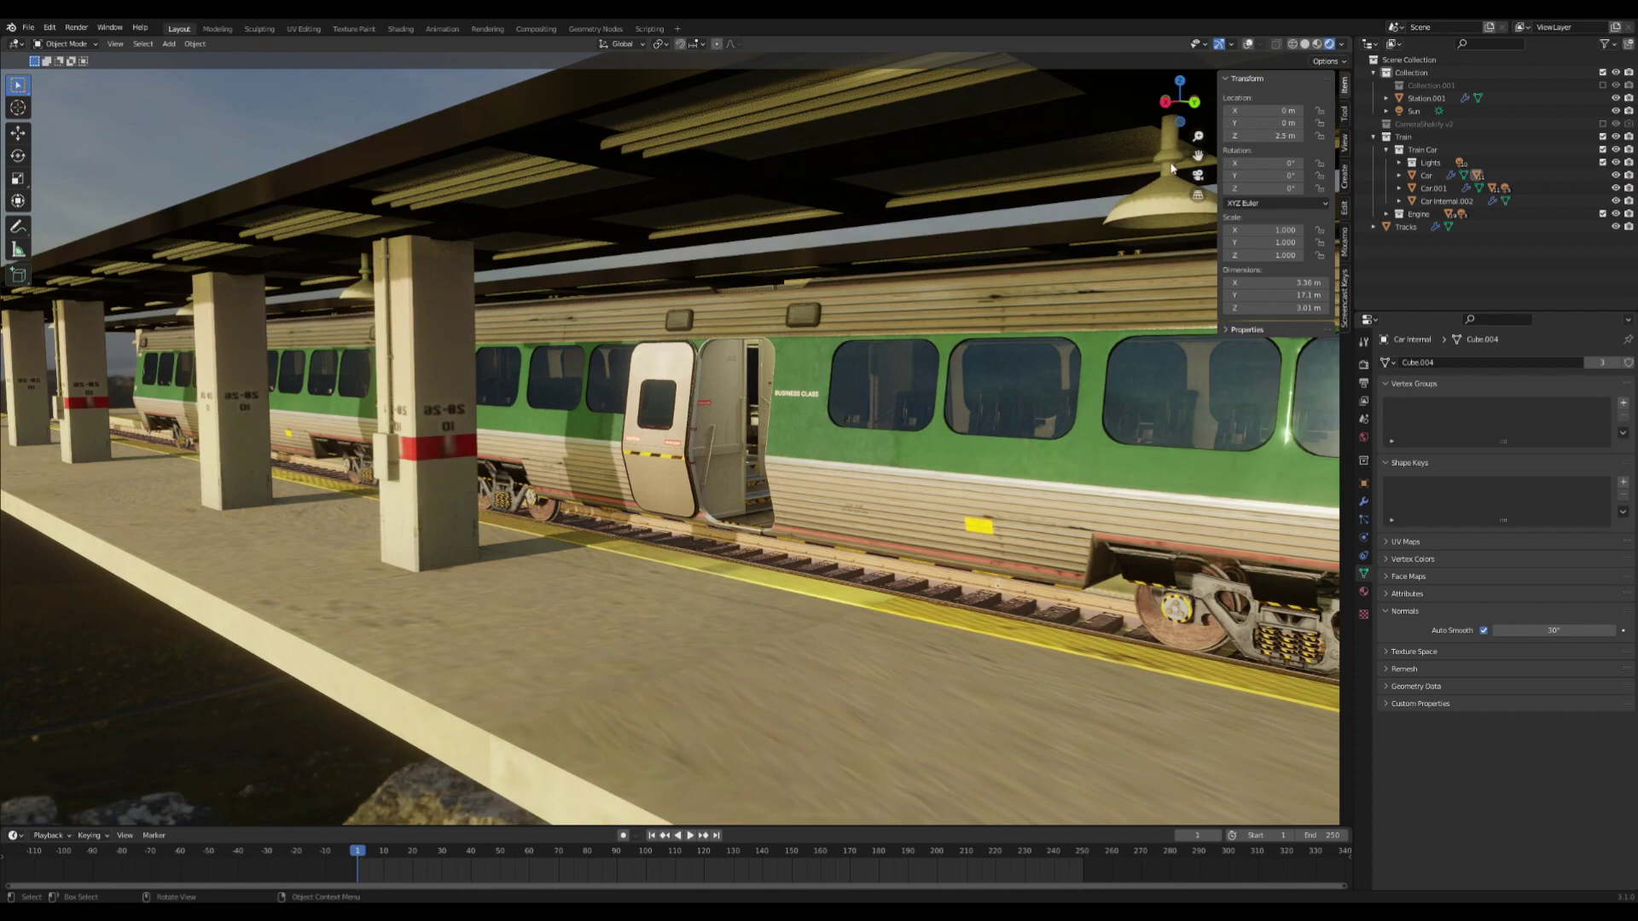
left_click(1247, 44)
left_click(764, 411)
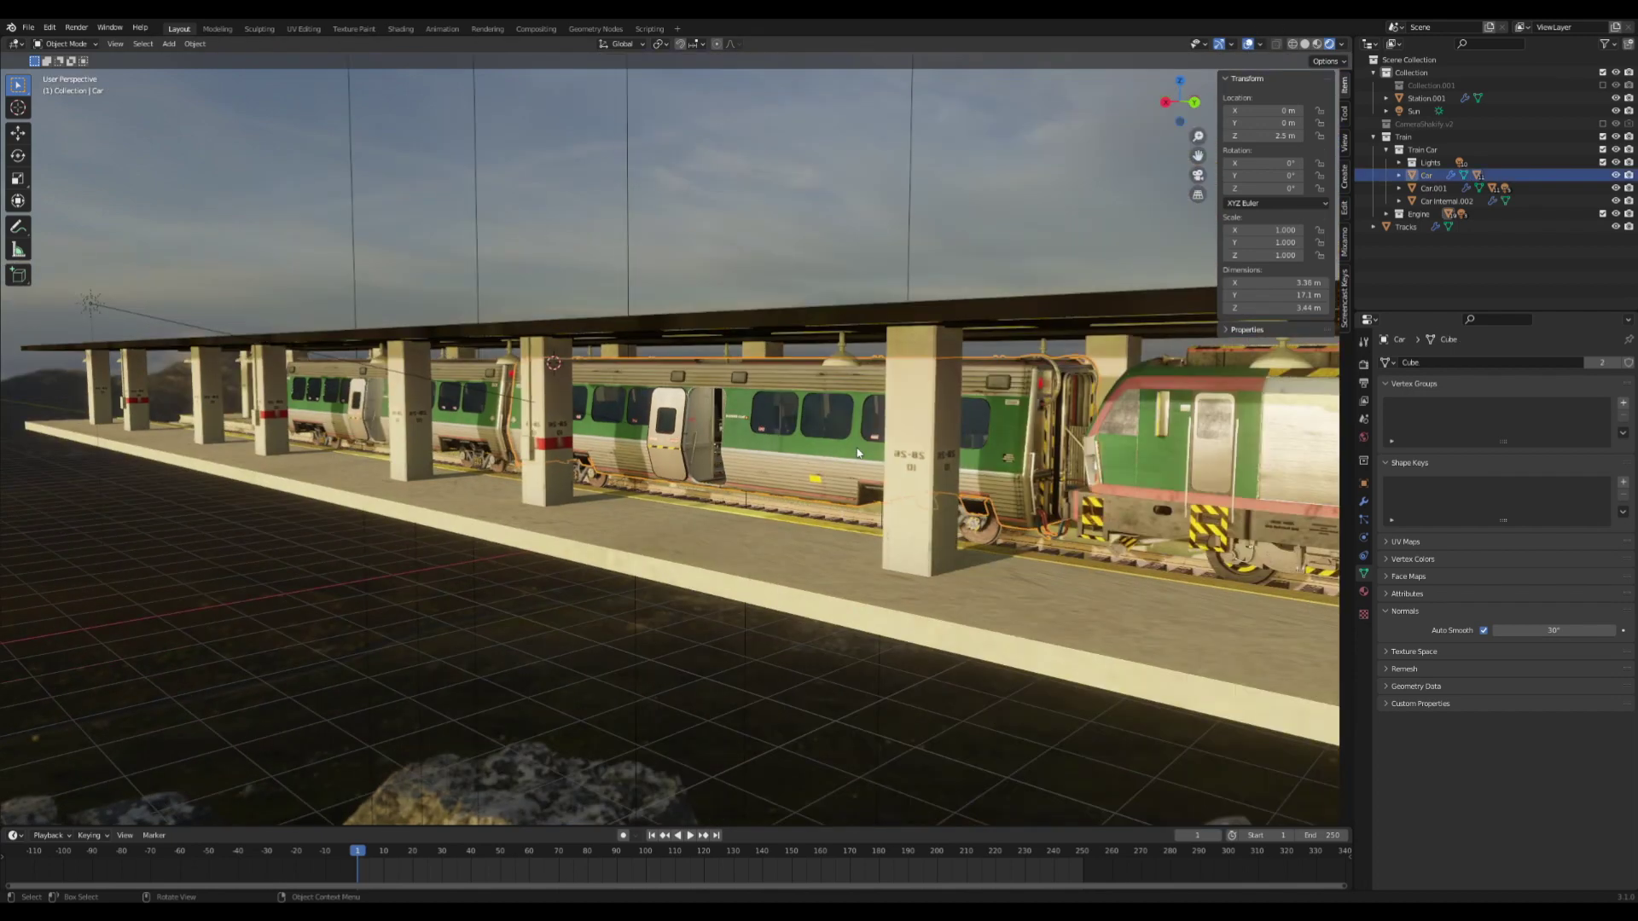
Try to move the train car's body up above the station roof.
key("g")
left_click(887, 331)
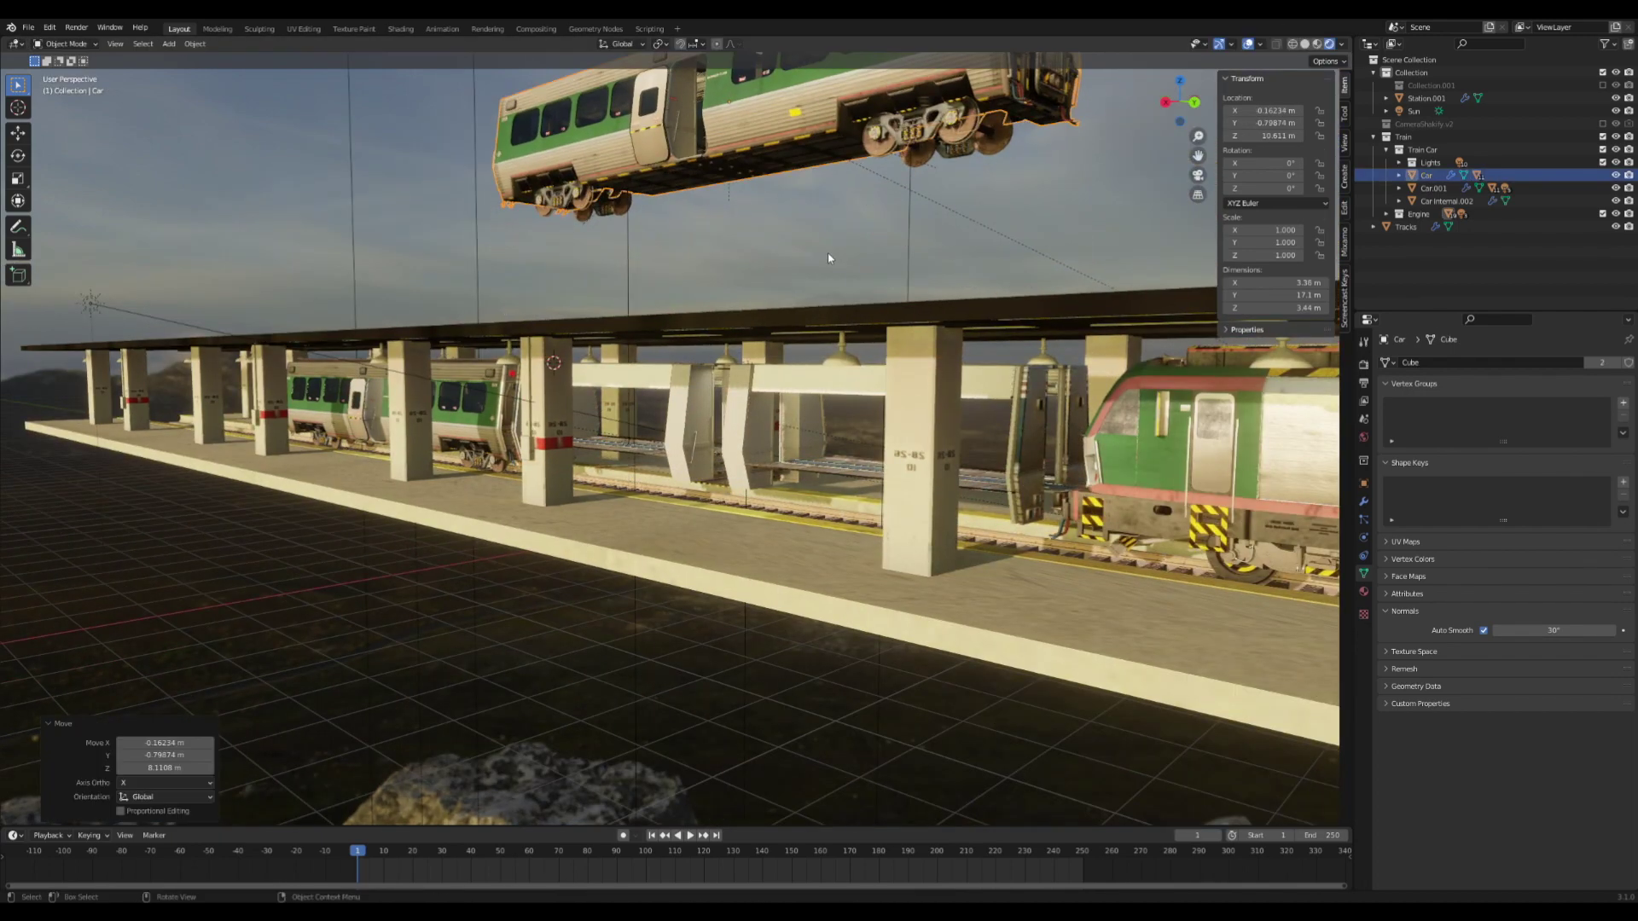
key("ctrl+z")
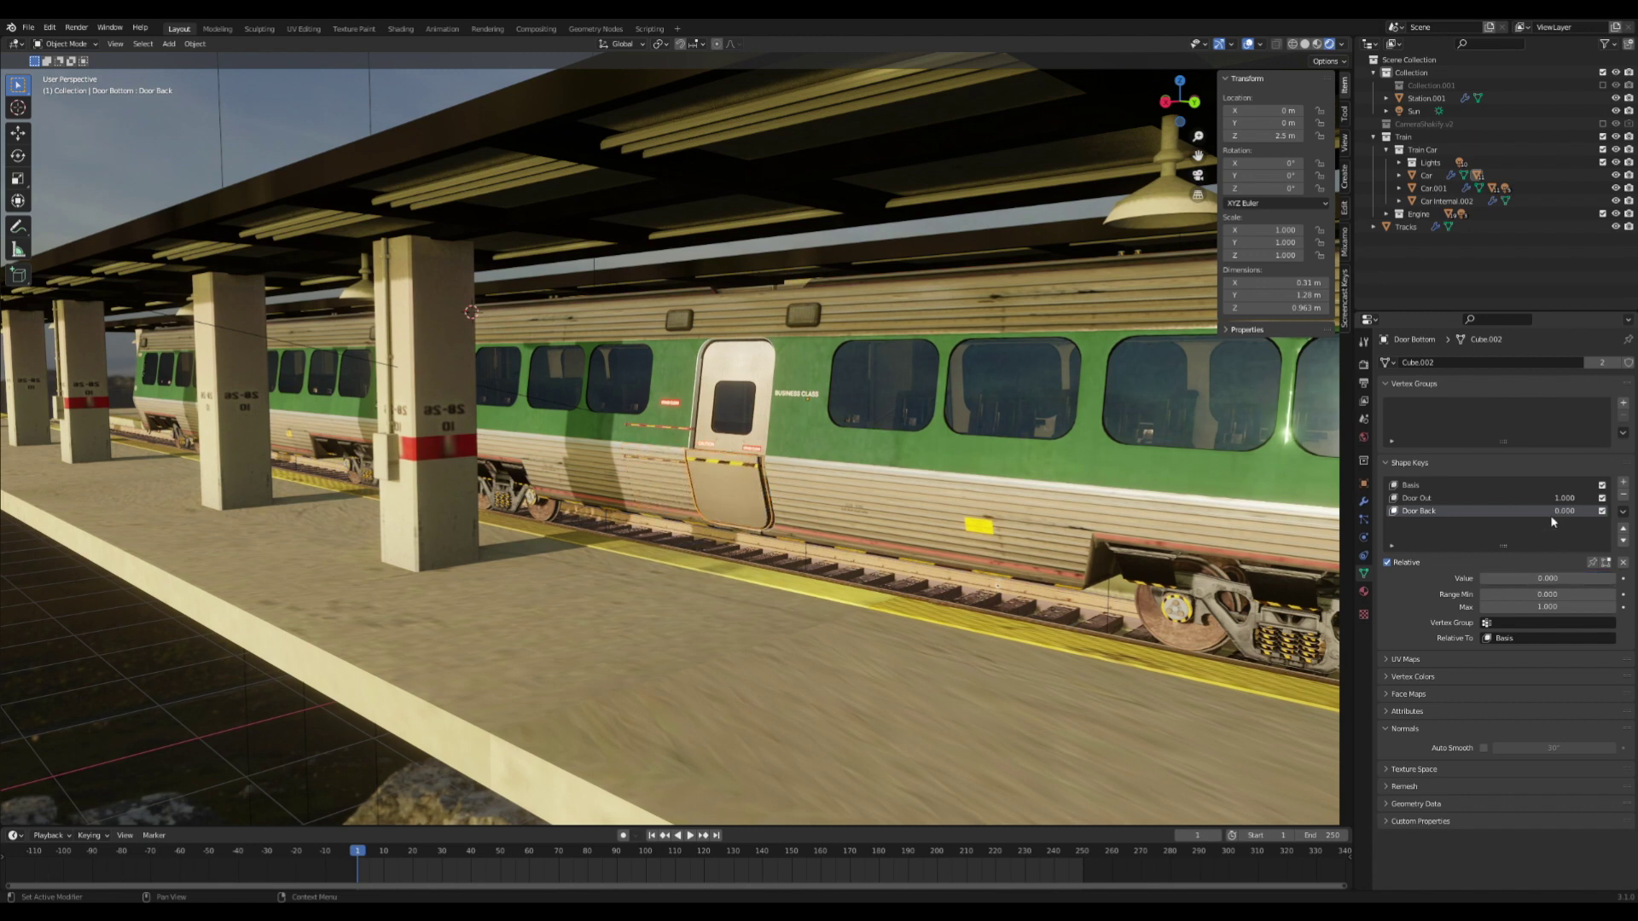
Set the Door Out shape key of the door's bottom part to 0.
type("0")
key("Return")
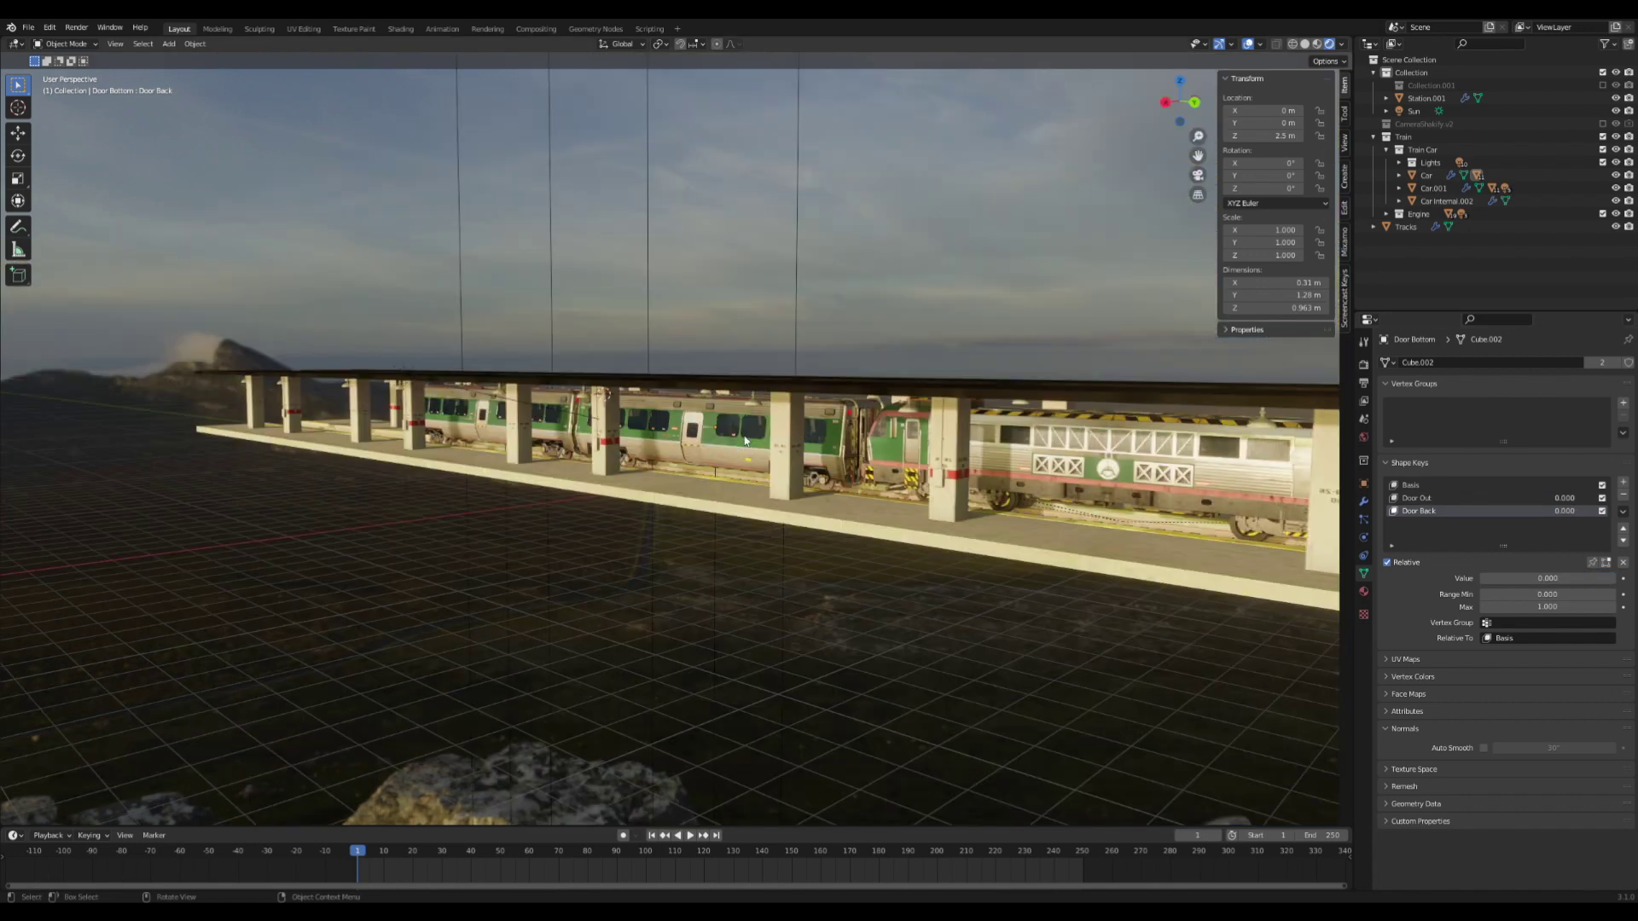
Try moving the train car together with its closed door, and undo the move.
left_click(738, 440)
key("g")
left_click(733, 368)
key("ctrl+z")
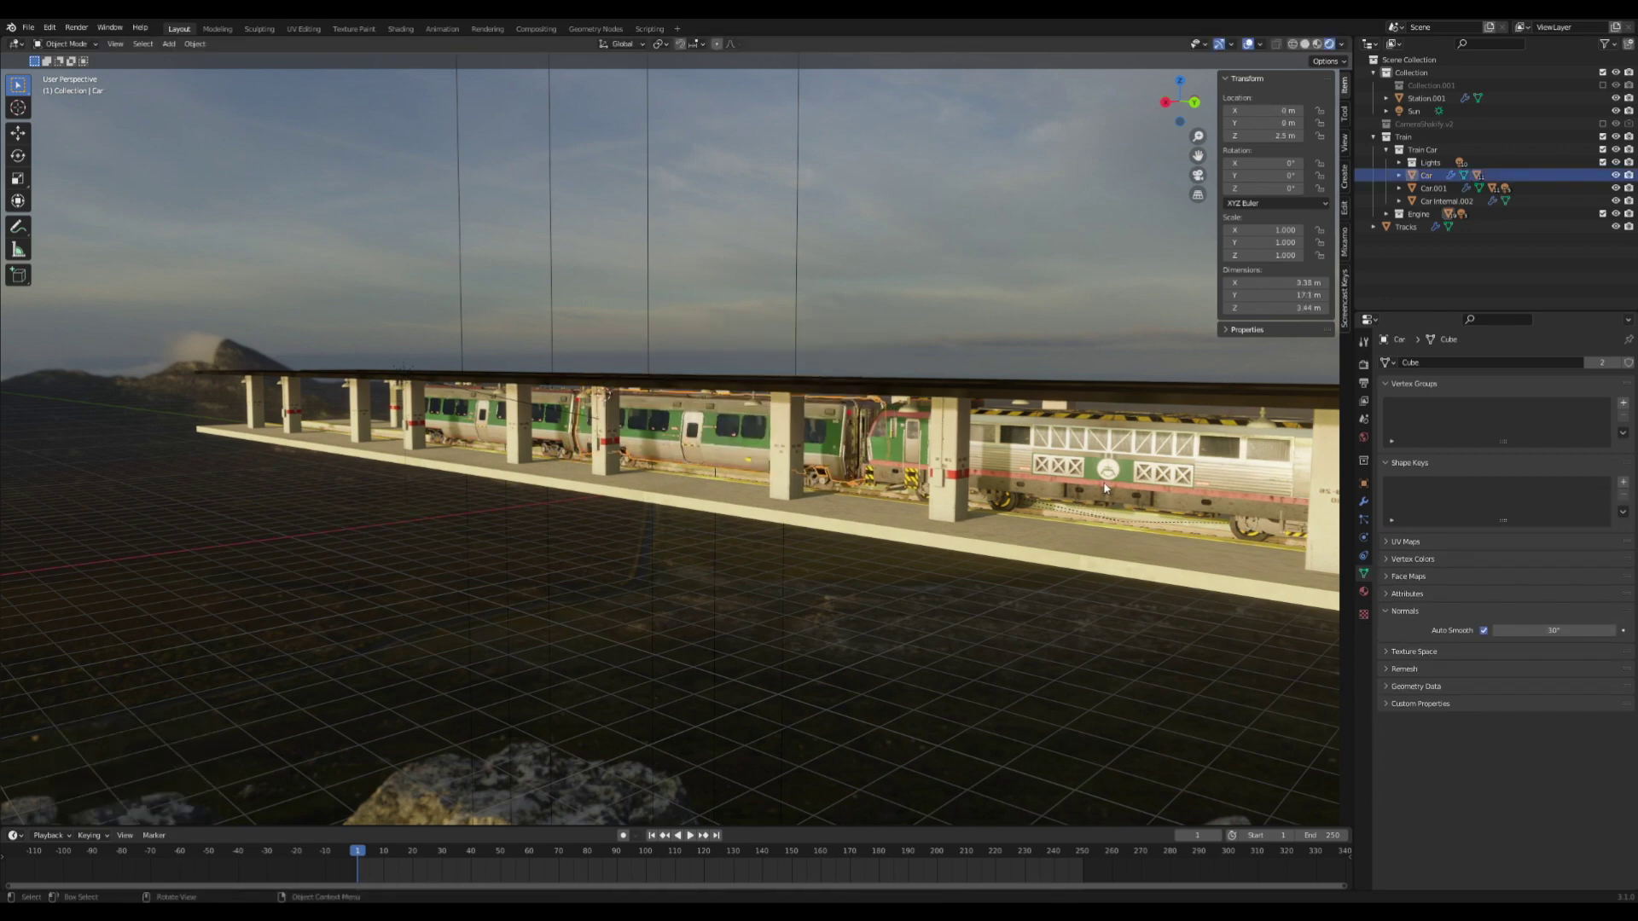
Try to move the engine away from its place on the tracks.
left_click(1256, 469)
key("g")
right_click(1159, 394)
Select the train tracks between the platforms and show their modifier settings.
middle_click_drag(1160, 395, 1050, 339)
left_click_drag(1198, 159, 993, 392)
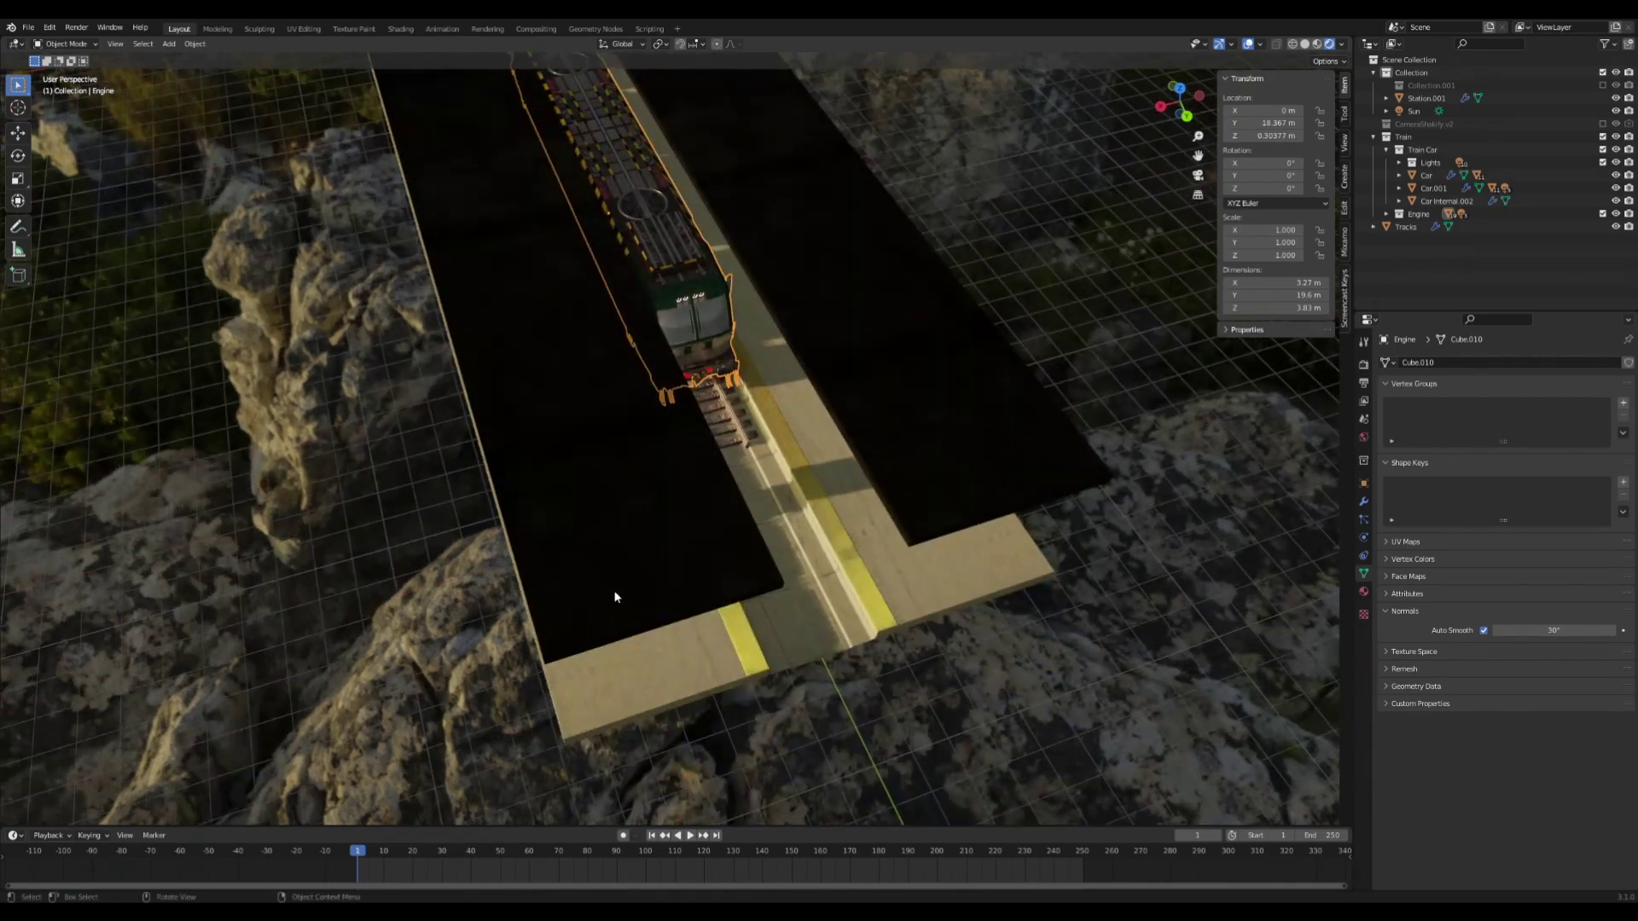
scroll(678, 574, "up", 5)
middle_click_drag(746, 533, 697, 337)
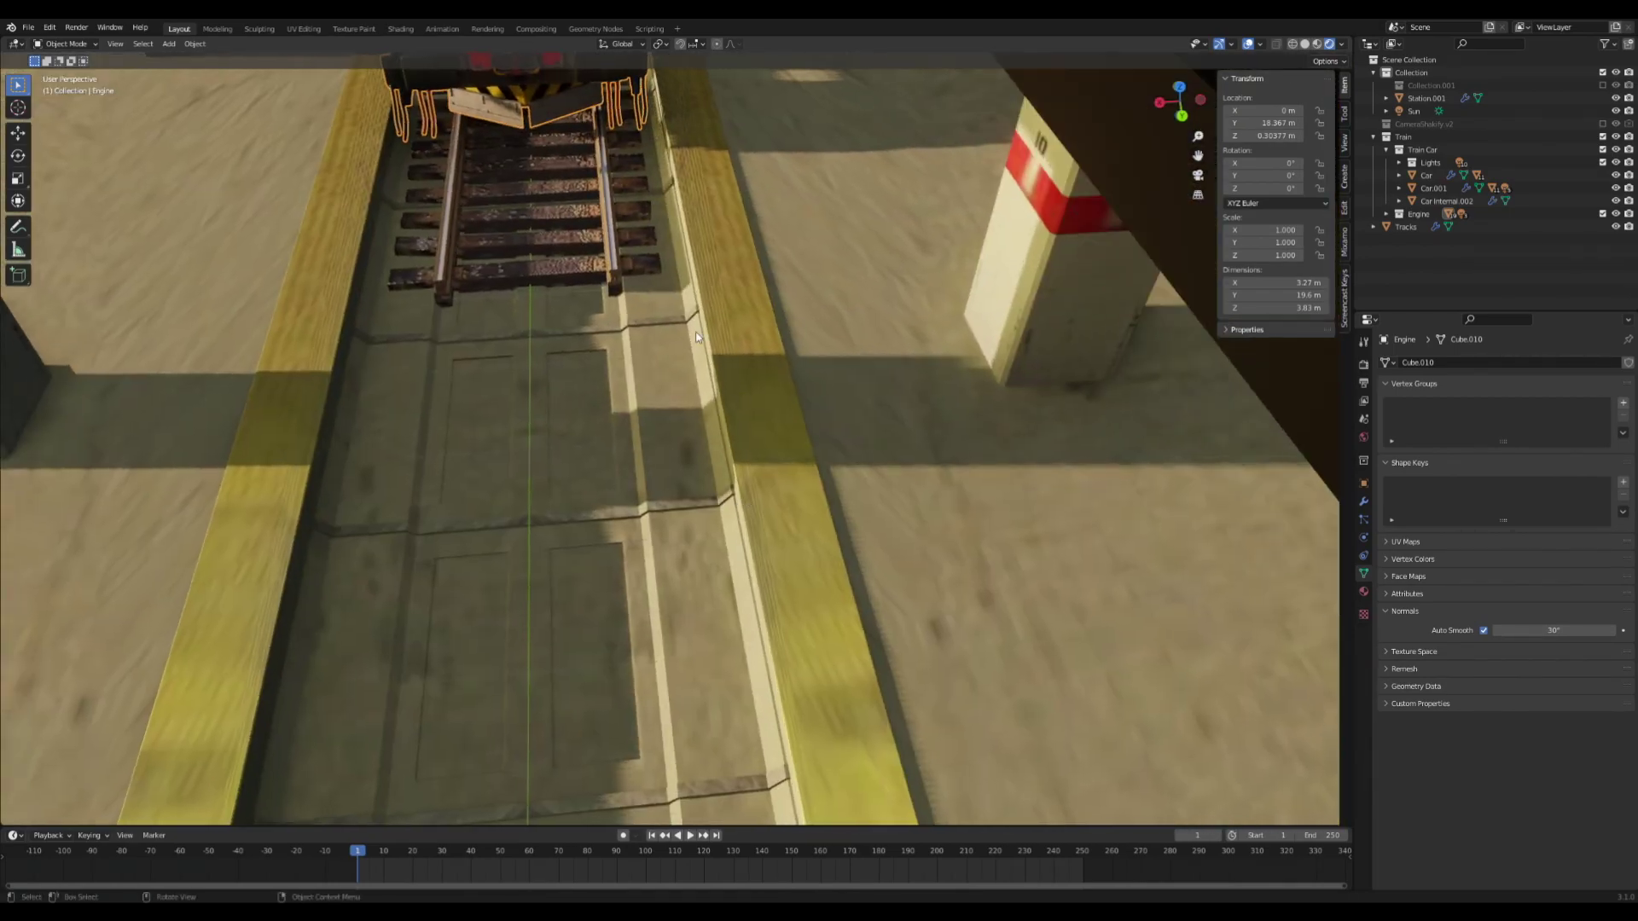
left_click(601, 281)
scroll(606, 362, "down", 8)
middle_click_drag(606, 362, 811, 440)
scroll(811, 441, "down", 4)
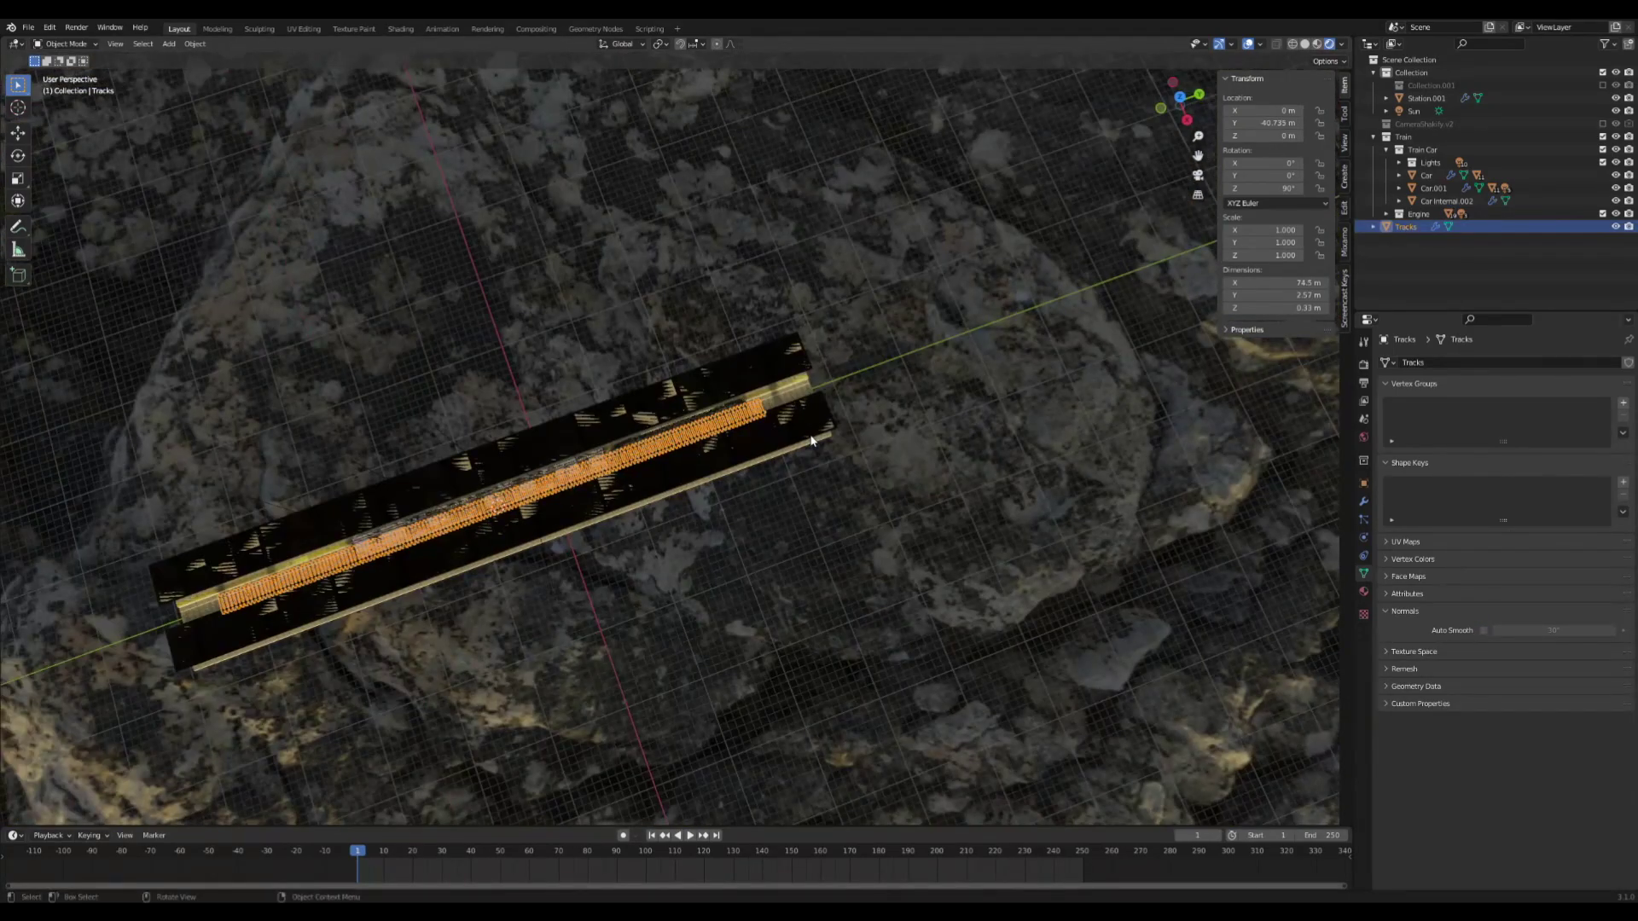
left_click(1364, 503)
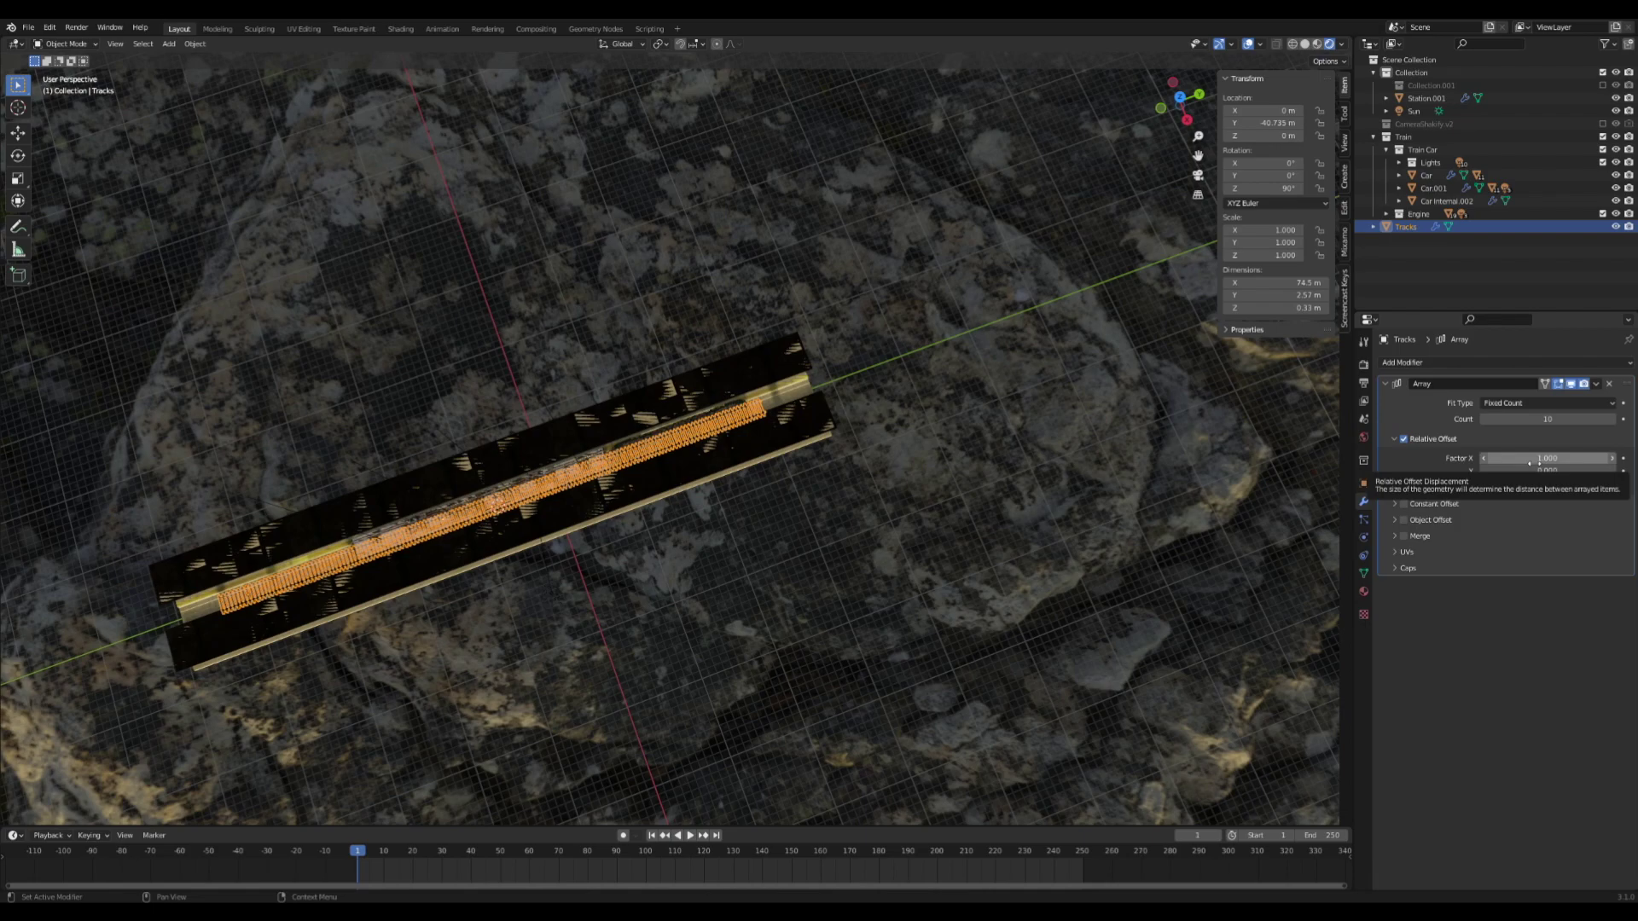
Compare the tracks' Array settings with the modifiers on the station platform.
middle_click_drag(618, 488, 697, 366)
scroll(697, 366, "up", 4)
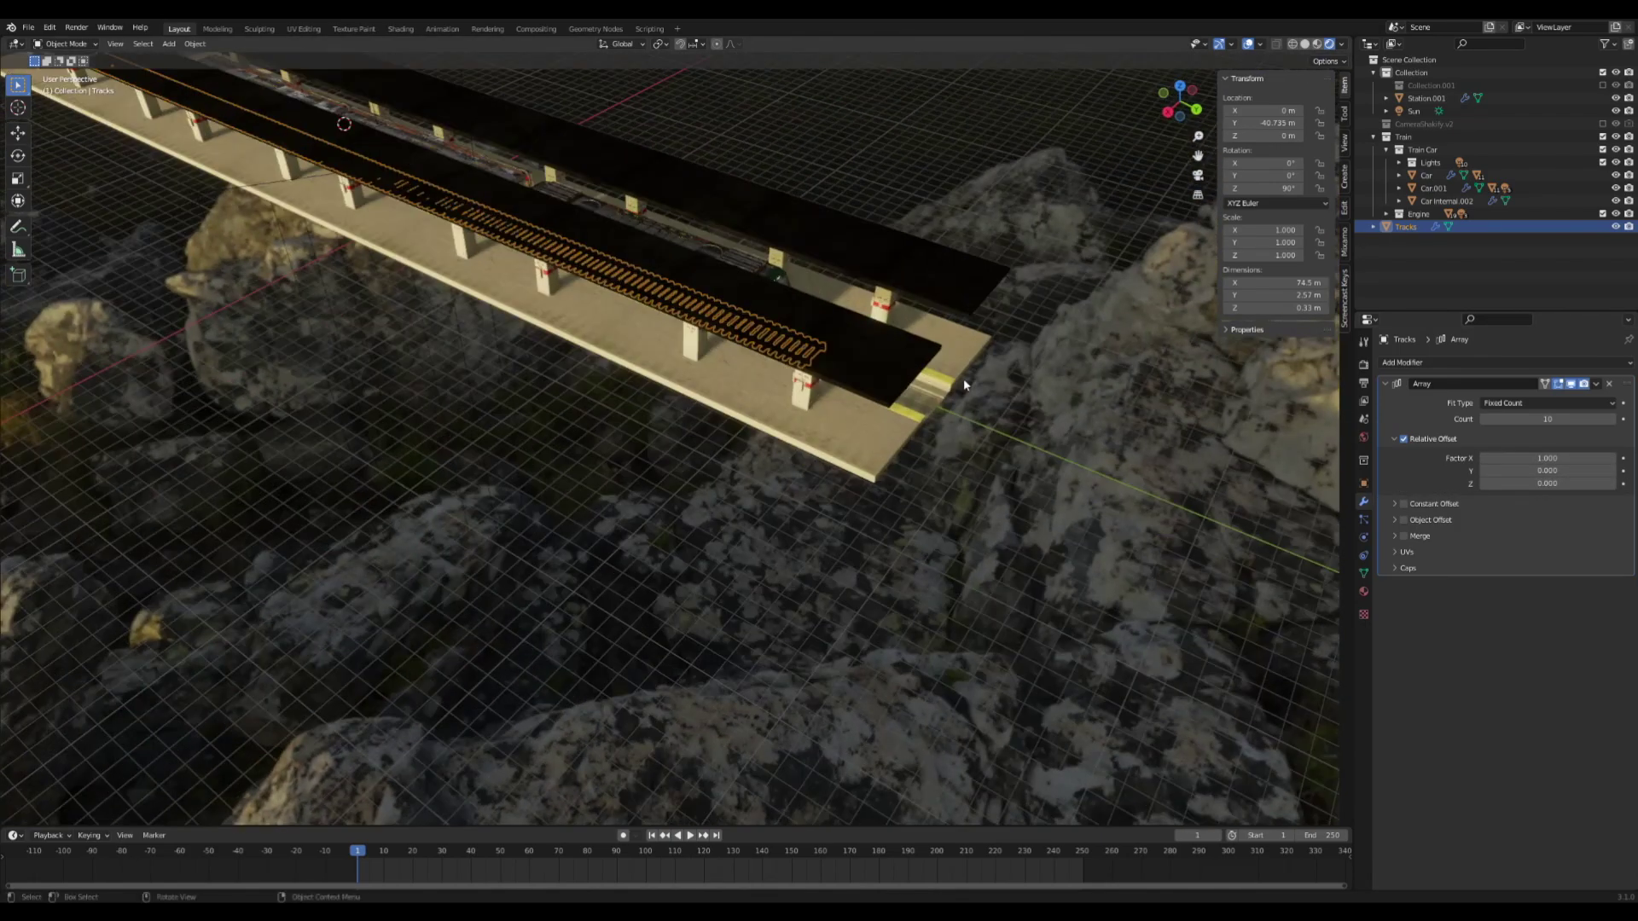
middle_click_drag(964, 384, 836, 274)
left_click(840, 284)
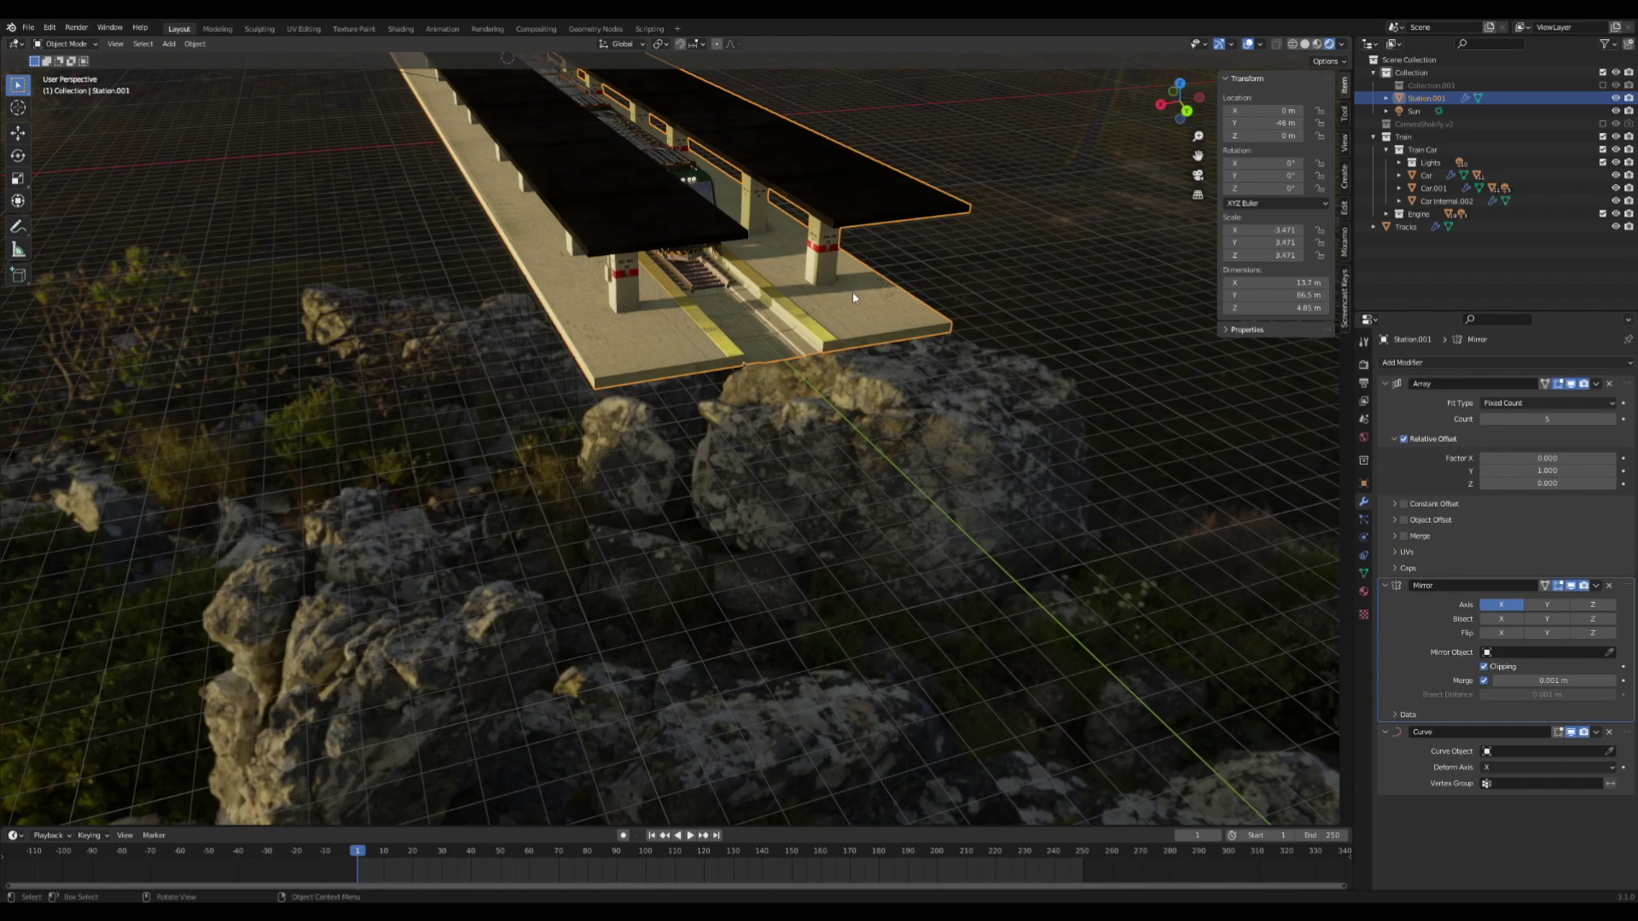
left_click(703, 290)
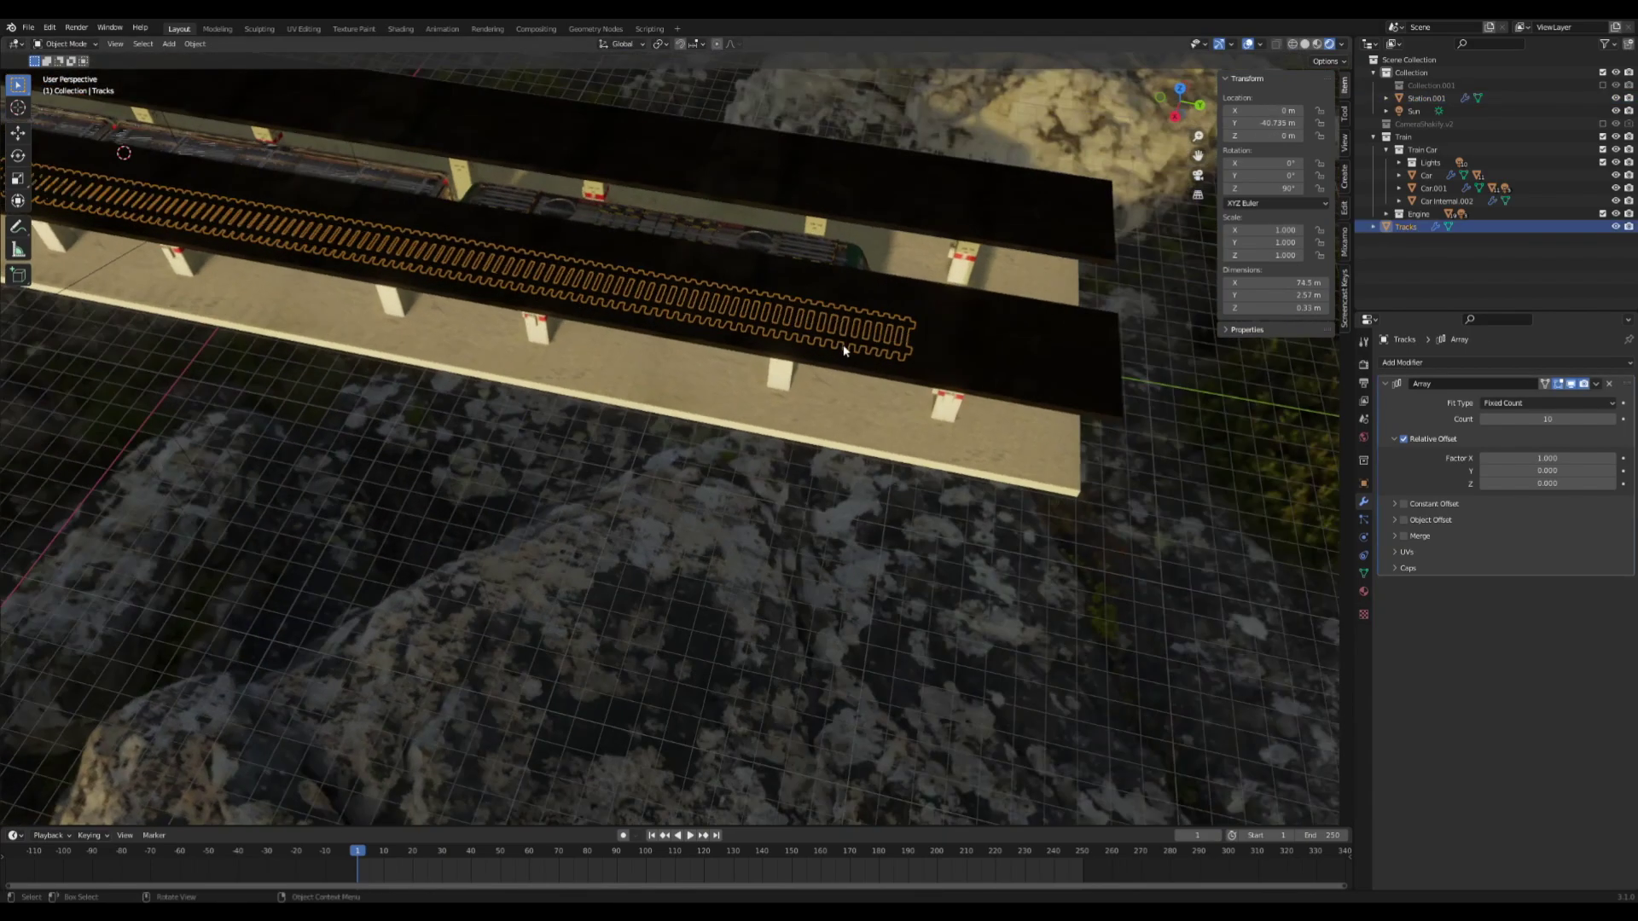
Select the station platform and save the file.
left_click(1073, 275)
key("ctrl+s")
Select the engine at the head of the train and frame it with the extended platforms.
middle_click_drag(1073, 275, 1025, 153)
scroll(1039, 201, "up", 5)
middle_click_drag(1196, 147, 1191, 281, "shift")
middle_click_drag(1015, 139, 801, 257, "shift")
scroll(1024, 181, "up", 4)
left_click(645, 280)
scroll(639, 285, "down", 6)
middle_click_drag(731, 318, 739, 384)
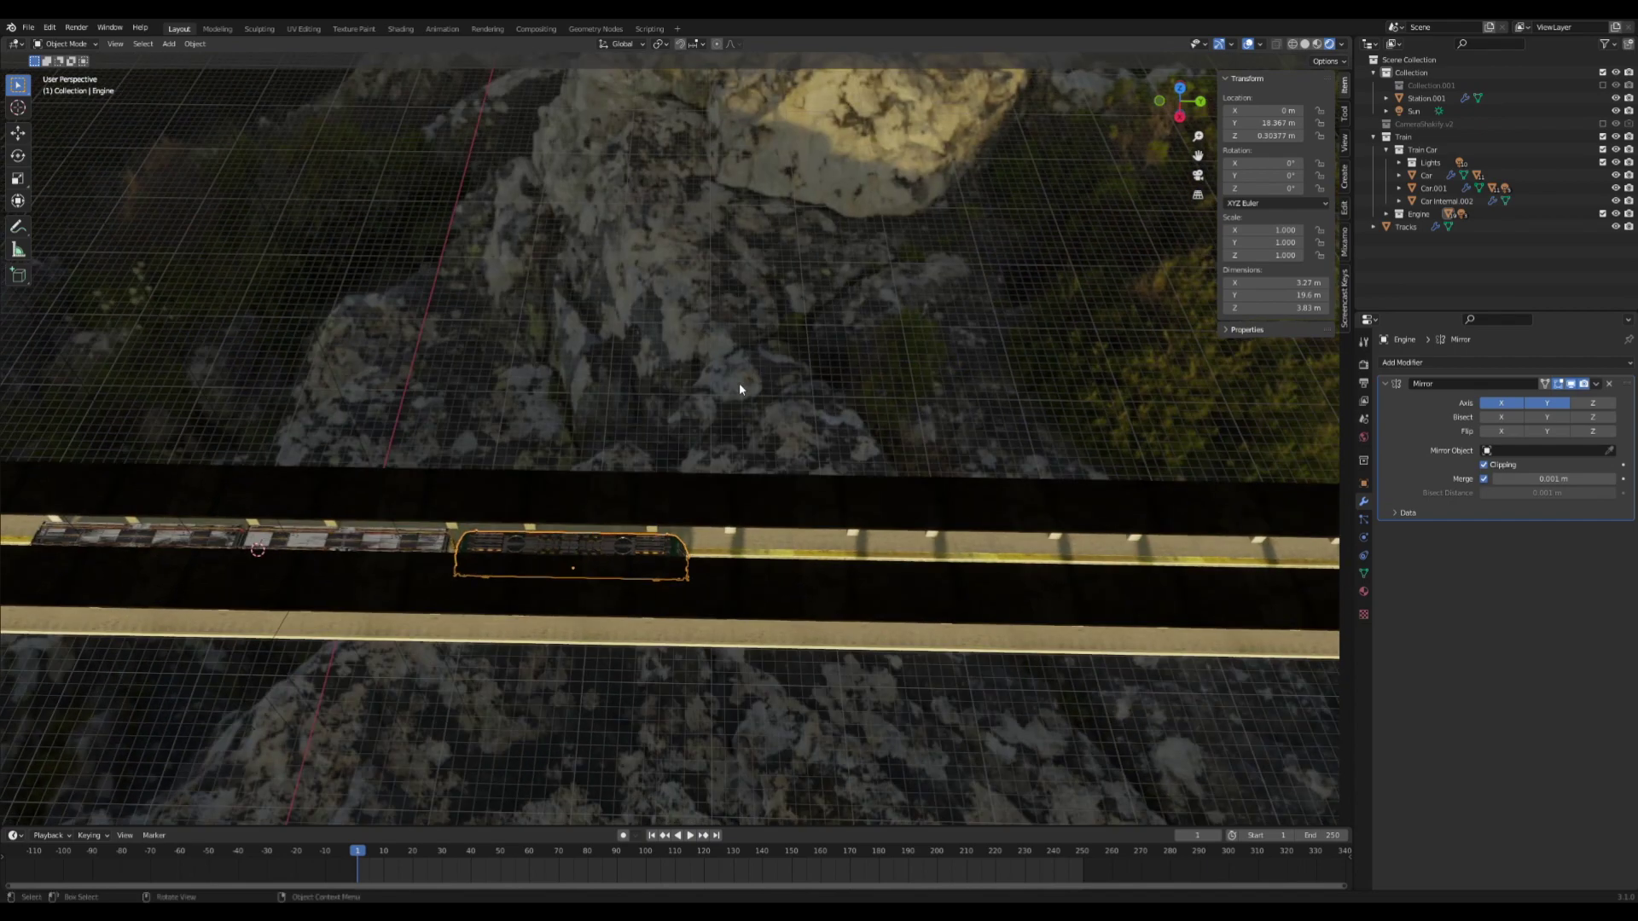
Try sliding the engine backwards along the global Y axis.
key("g")
key("y")
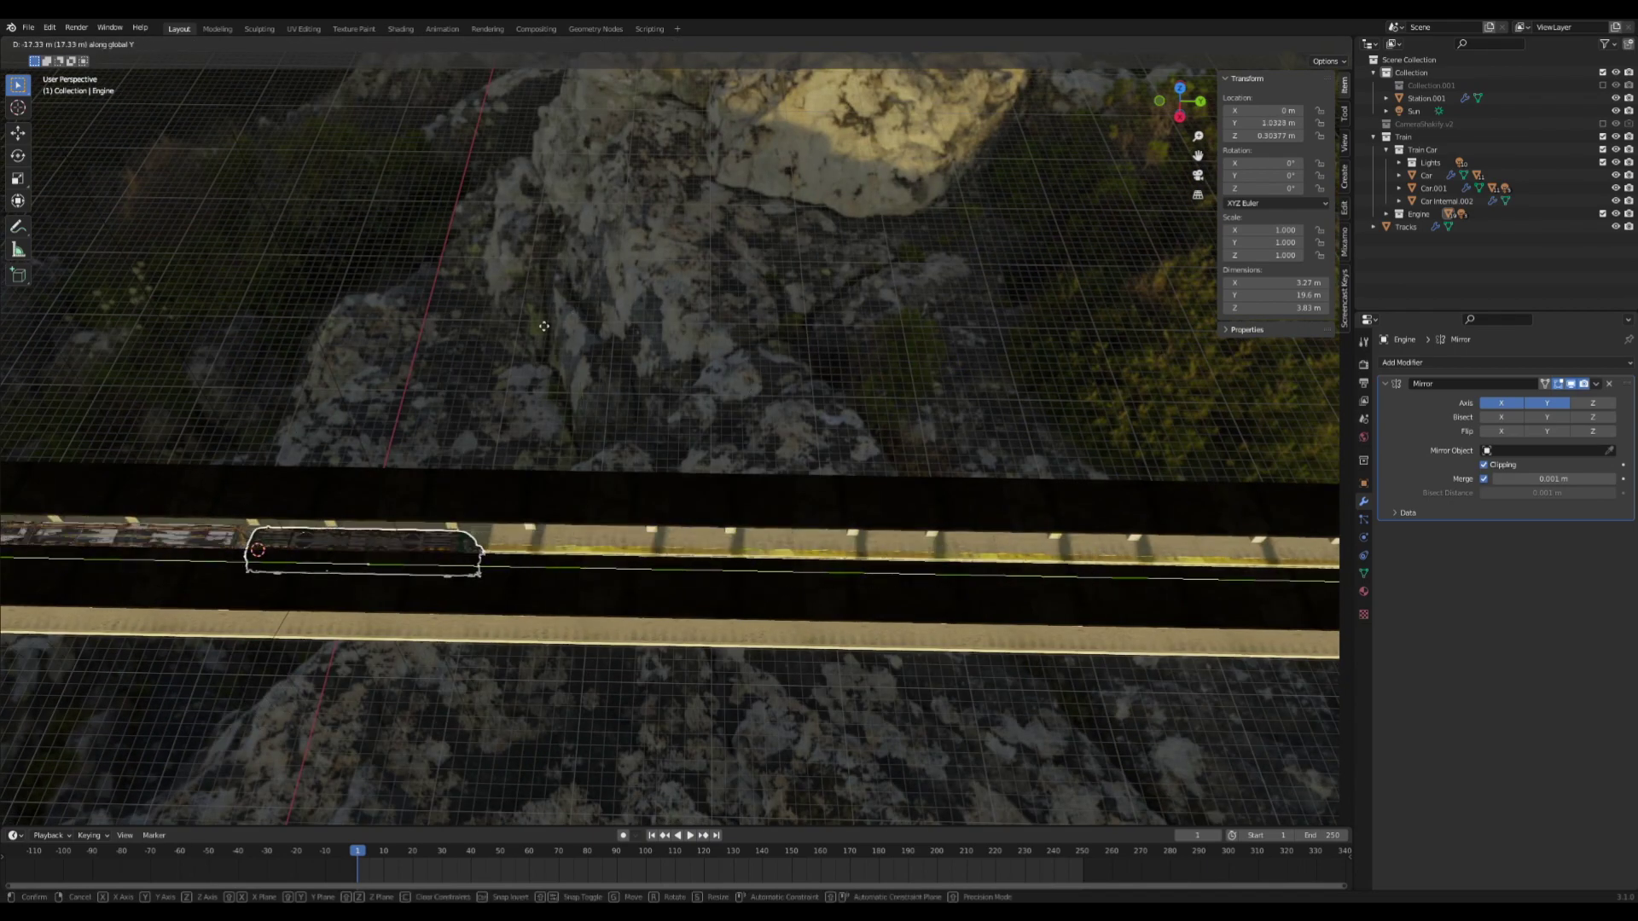
left_click(699, 327)
Move the engine back about 17.5 m along the Y axis, to a Y location of about 0.87 m.
middle_click_drag(701, 334, 819, 346)
key("g")
key("y")
left_click(772, 473)
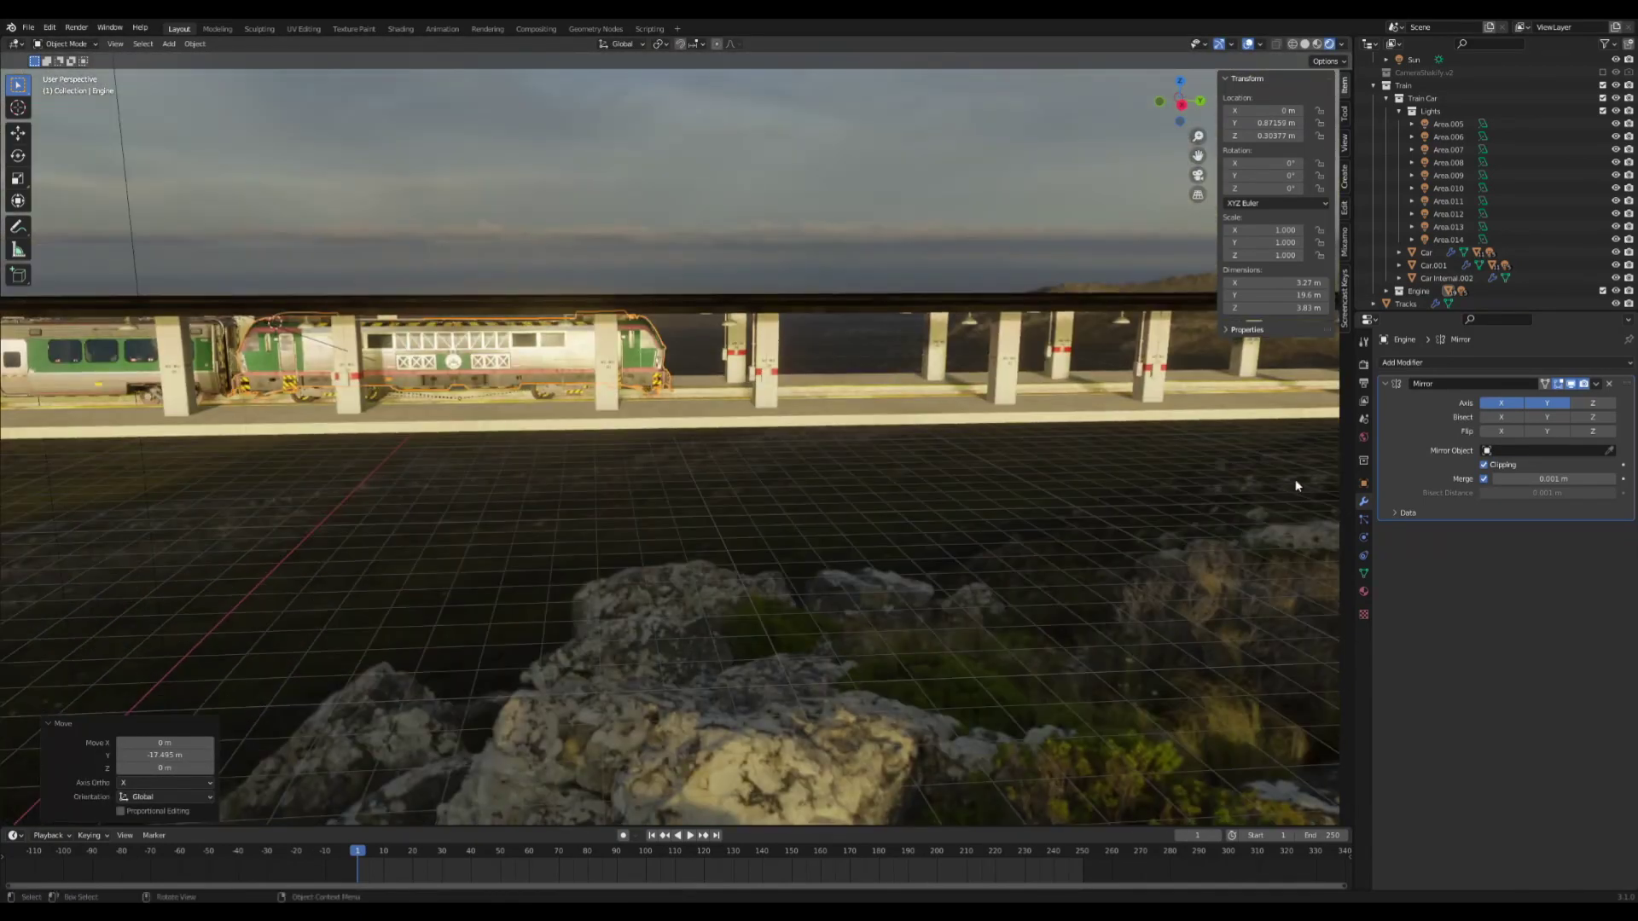
Add a keyframe to the engine's Y location at frame 1.
left_click(1364, 484)
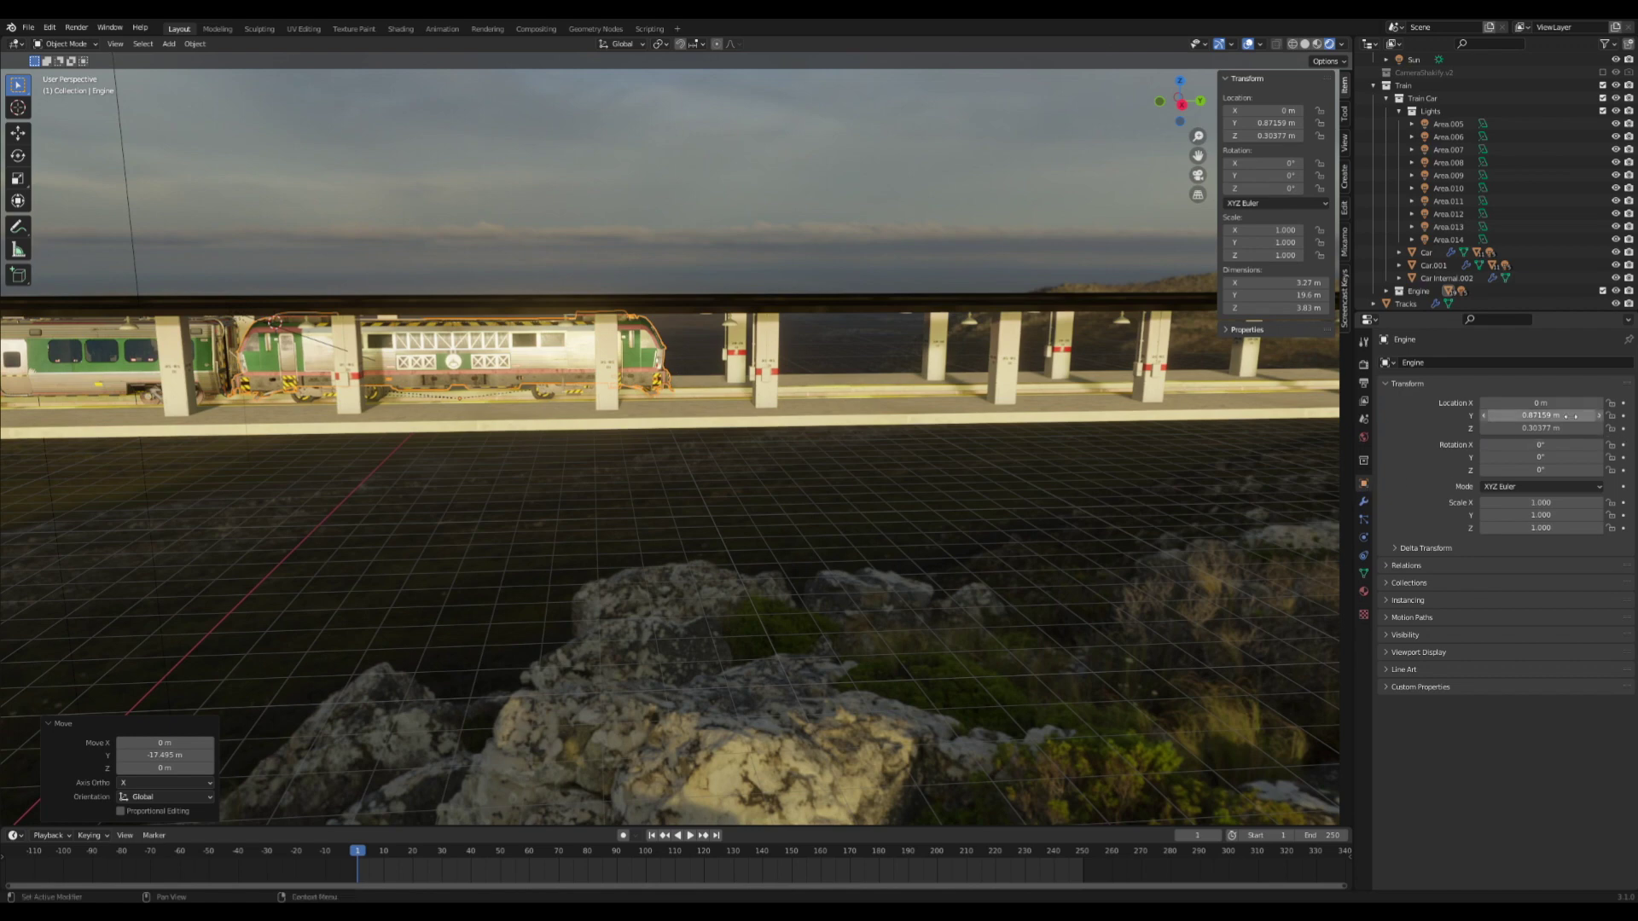
left_click(1623, 416)
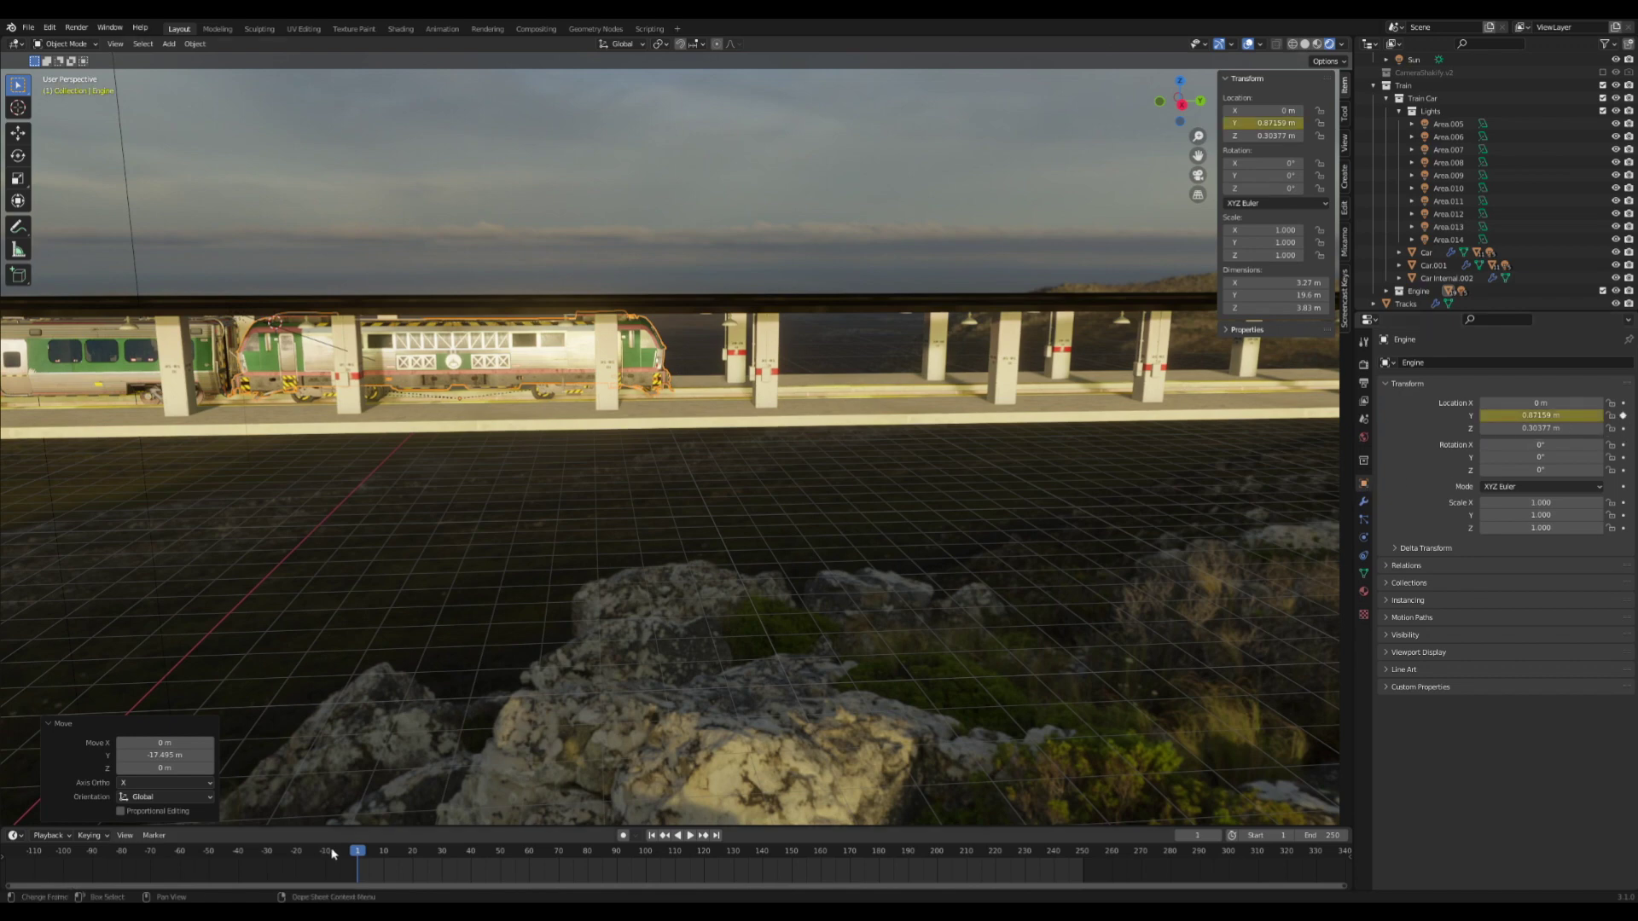
Advance the animation to frame 20 and move the engine about 7 m forward along the Y axis.
scroll(371, 854, "up", 1)
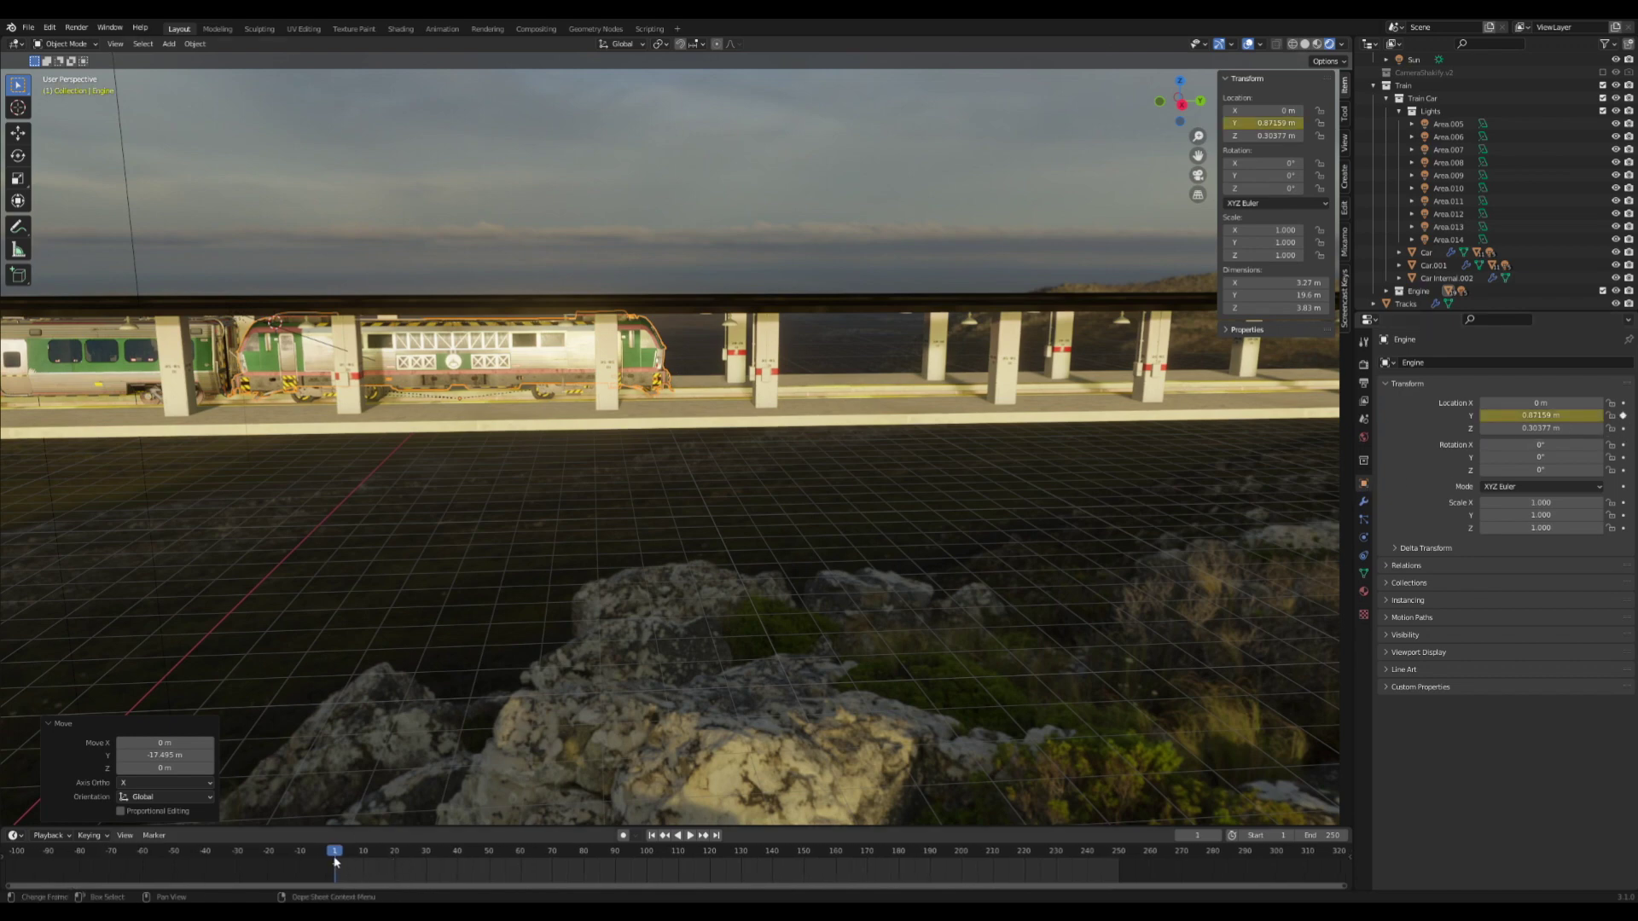
key("space")
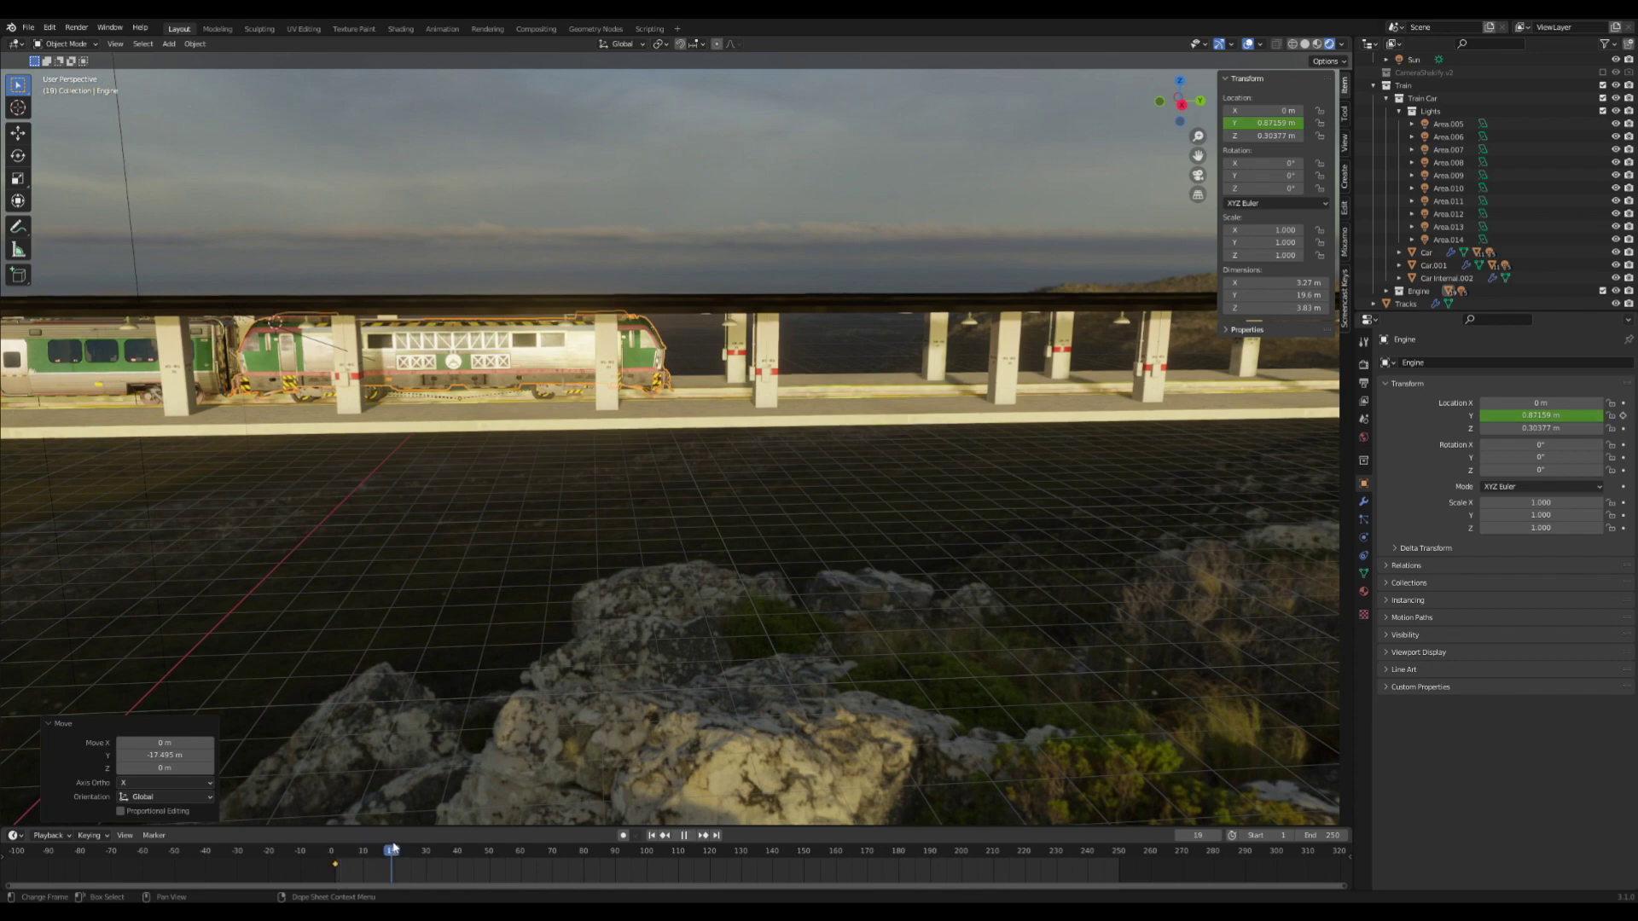
key("space")
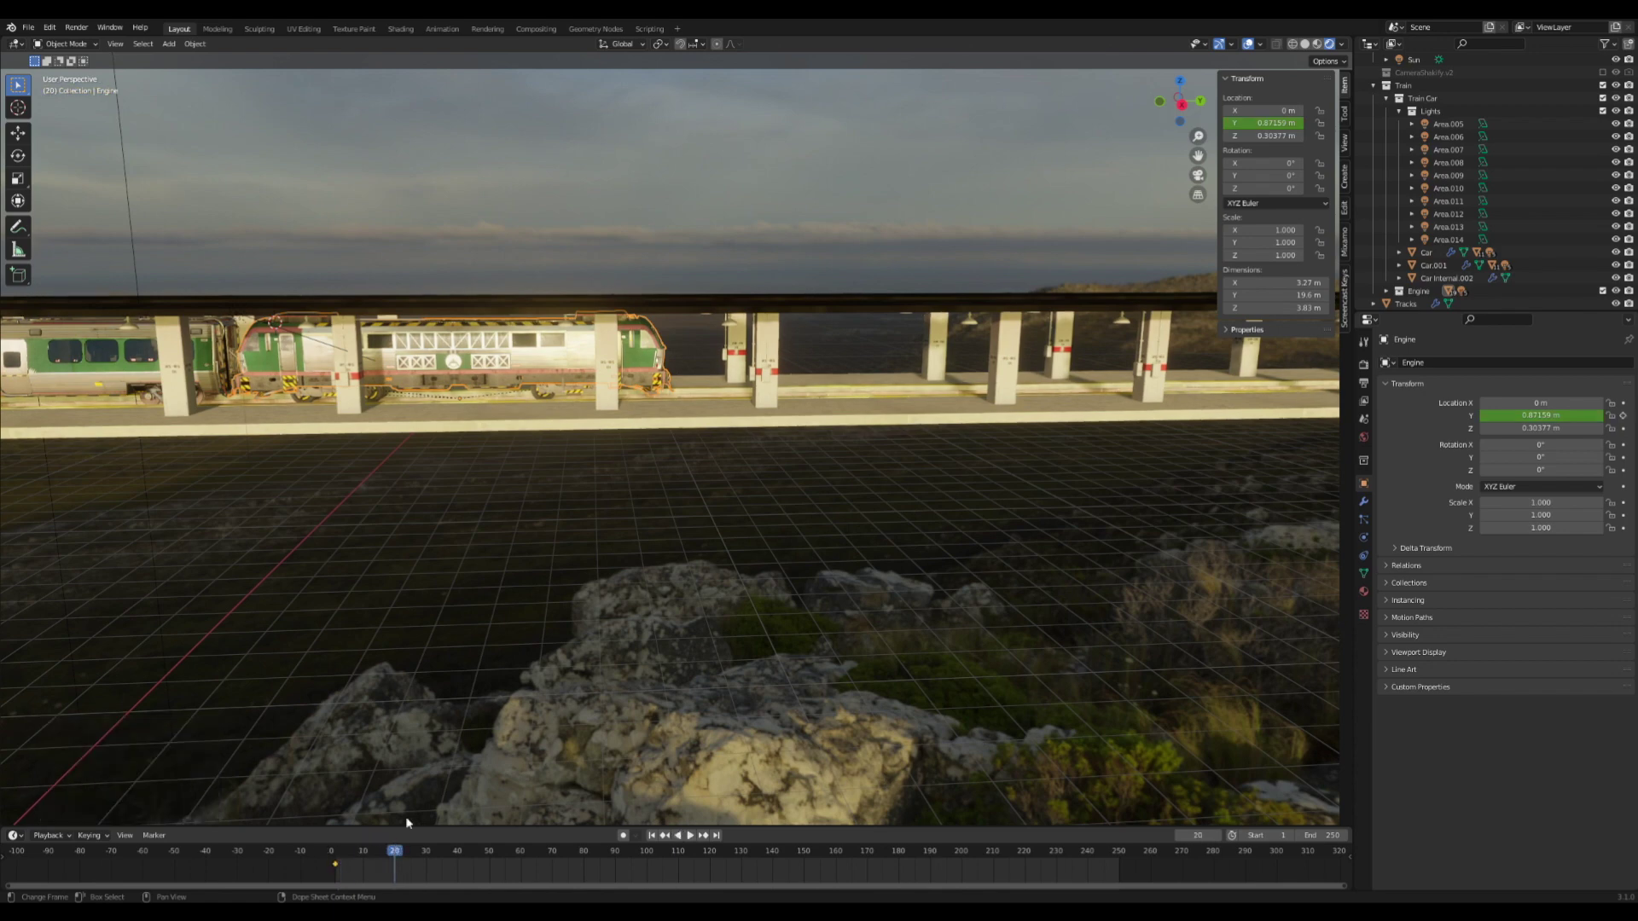
key("g")
key("y")
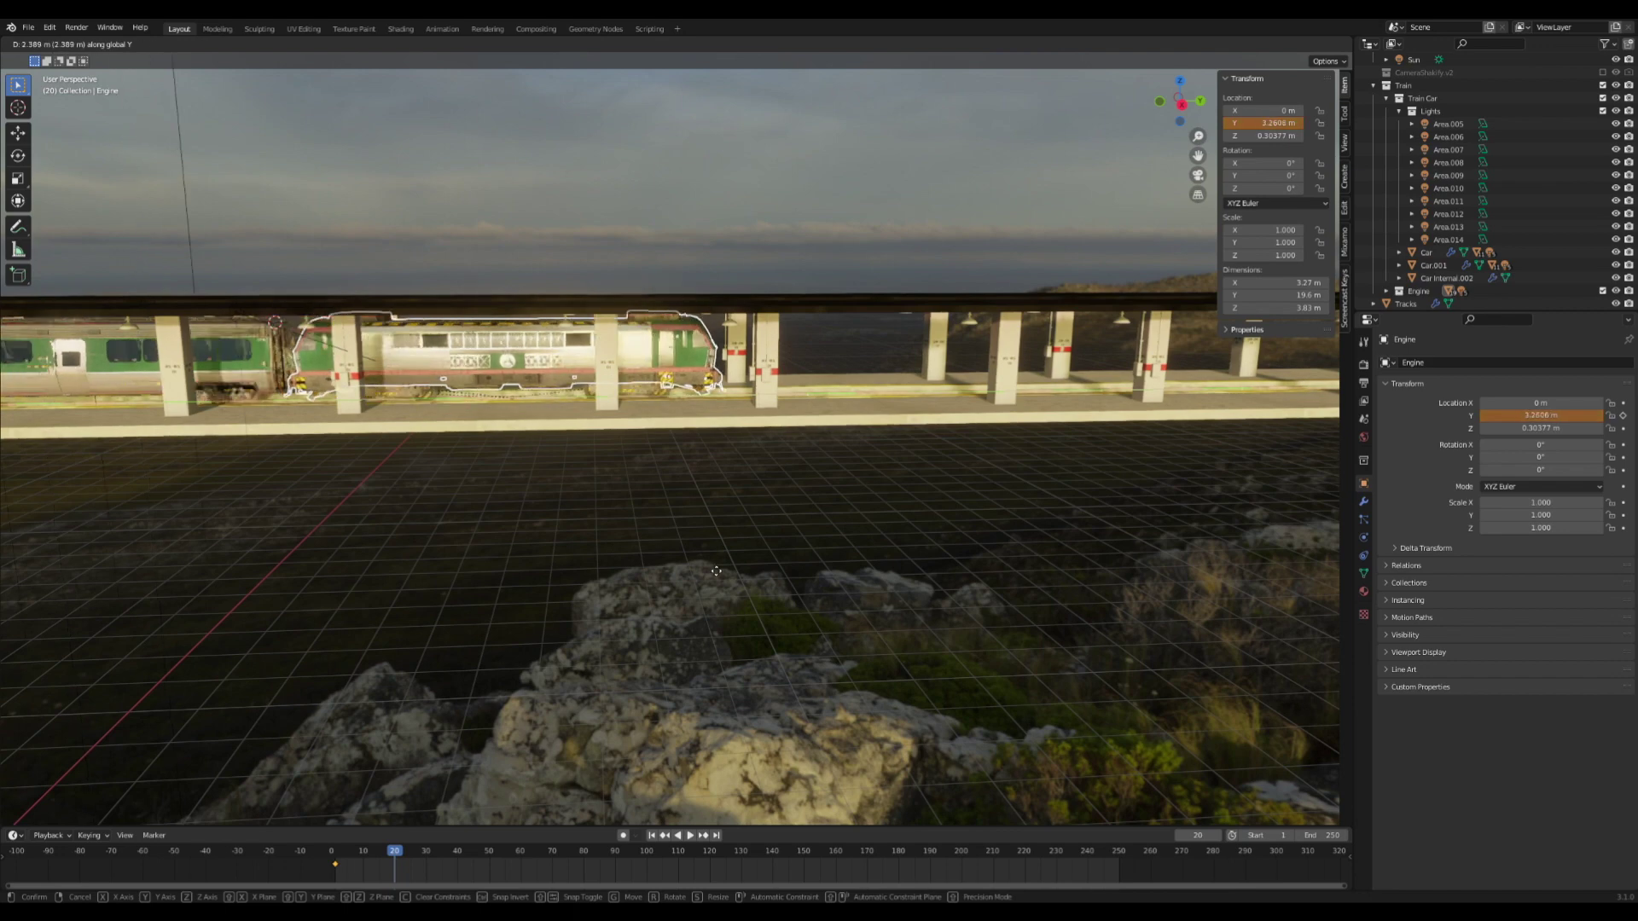
left_click(822, 570)
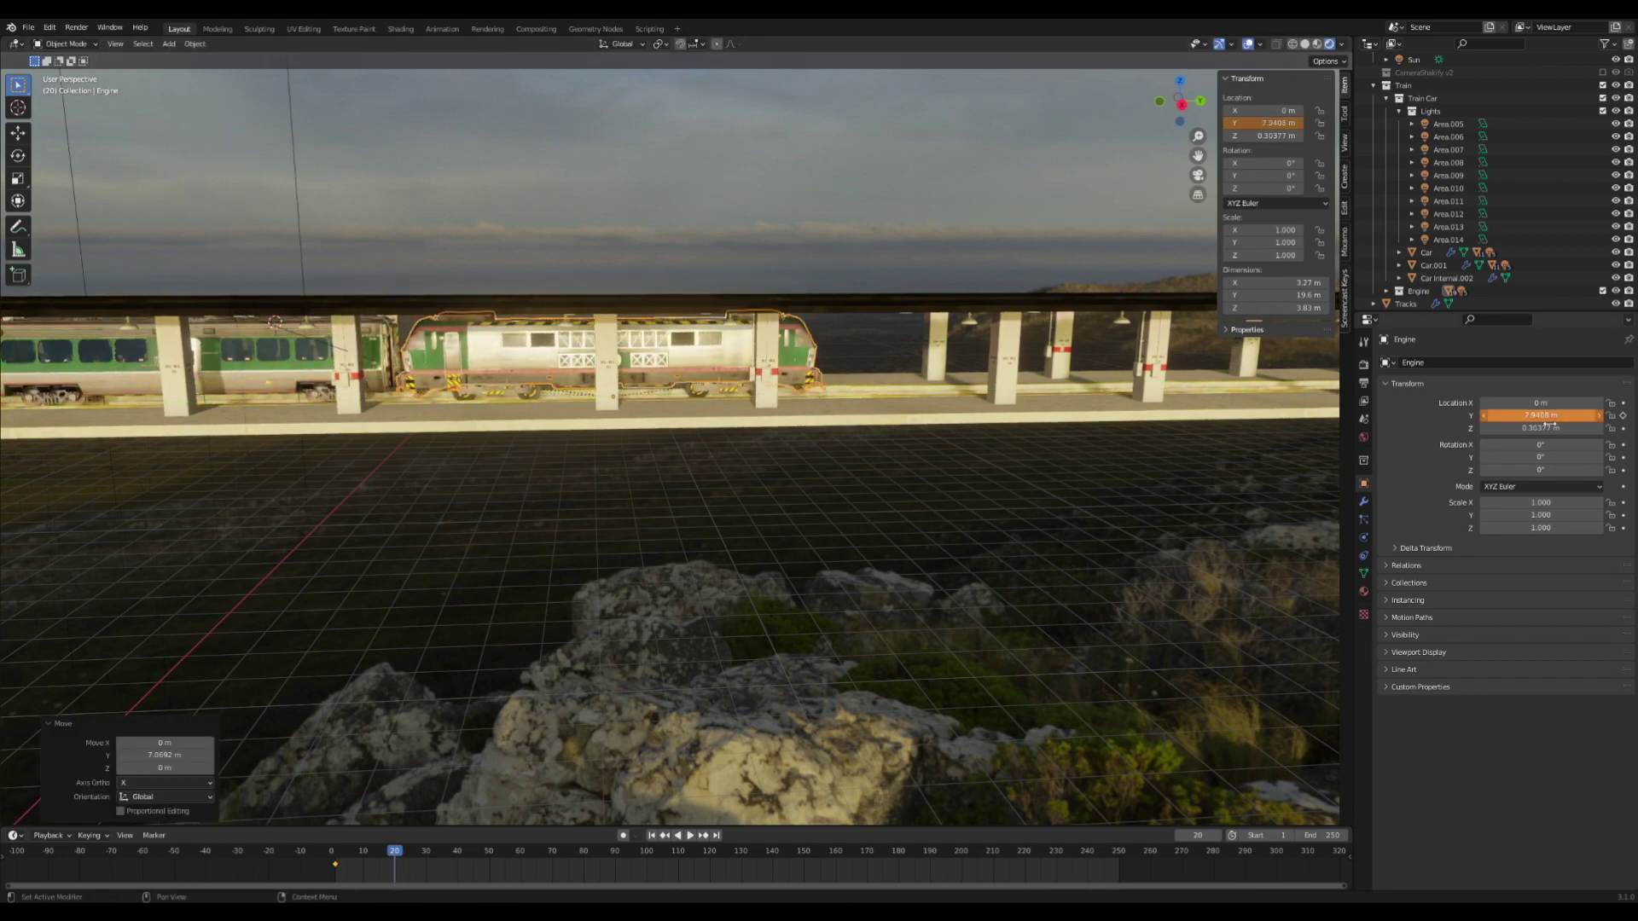
Add a keyframe to the engine's Y location at frame 20 and play the motion from the first frame.
left_click(1623, 415)
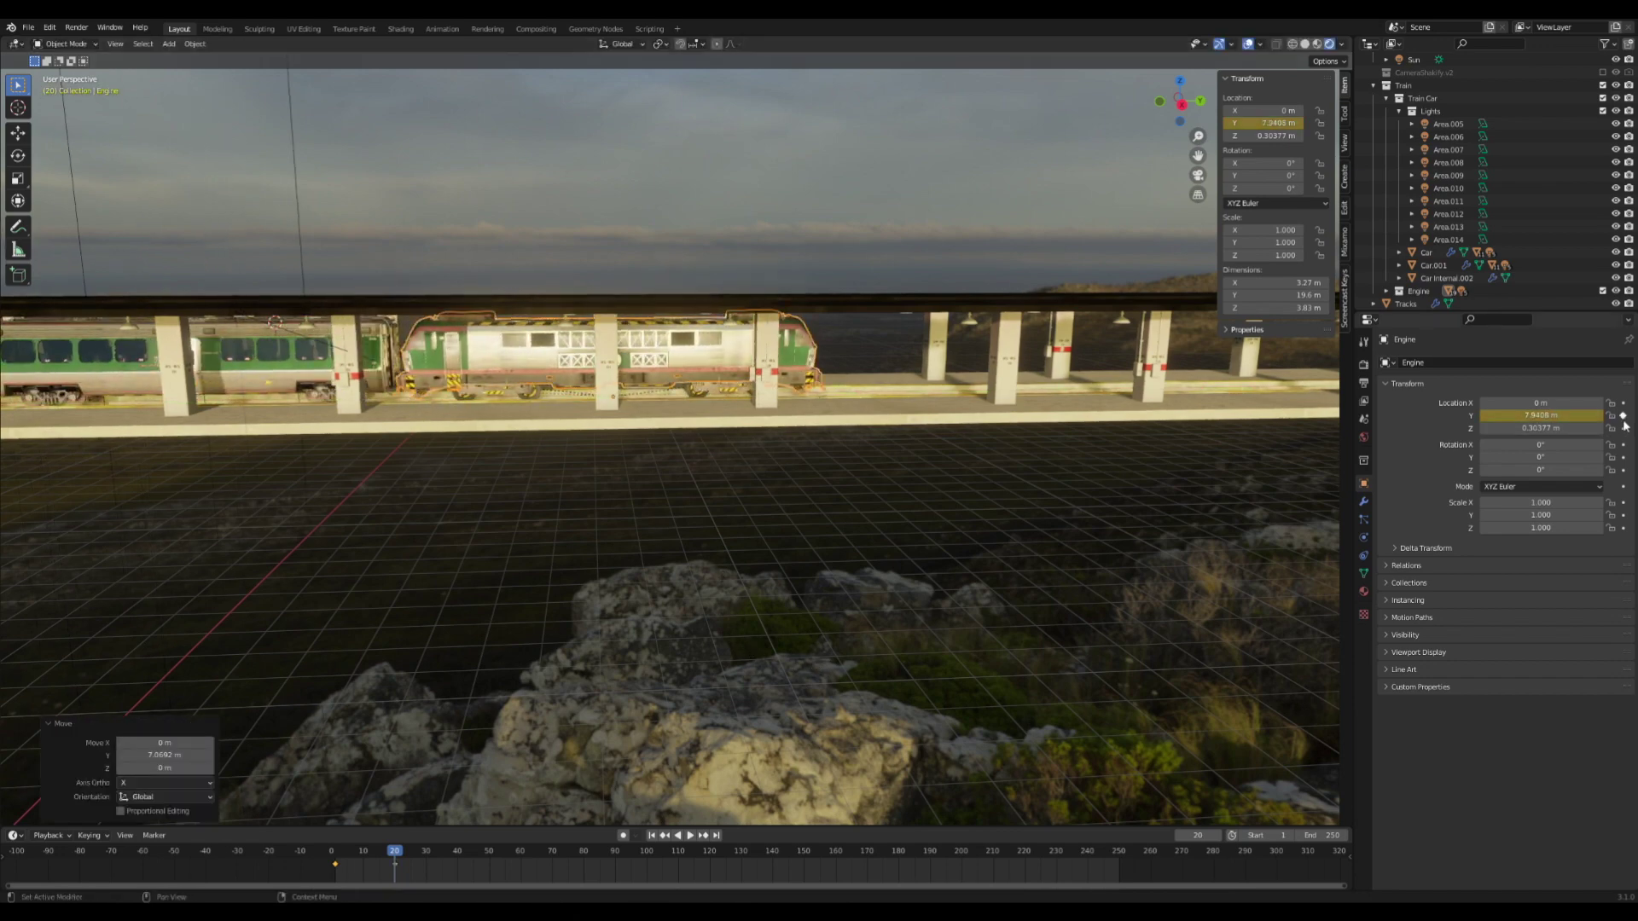
left_click(652, 836)
left_click(689, 836)
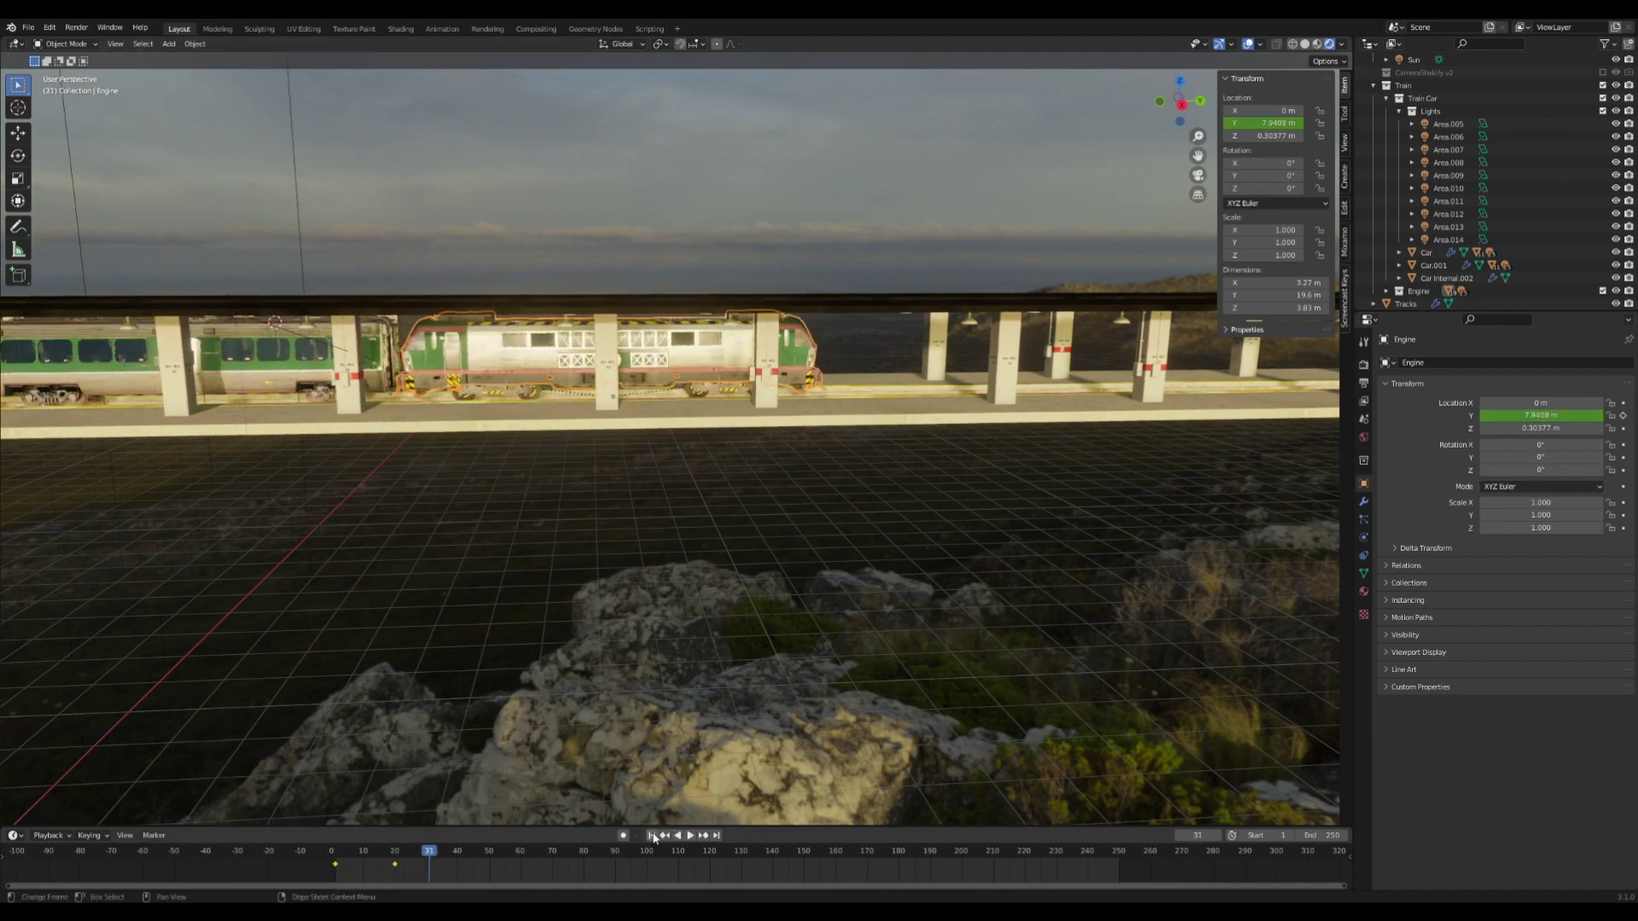
left_click(653, 836)
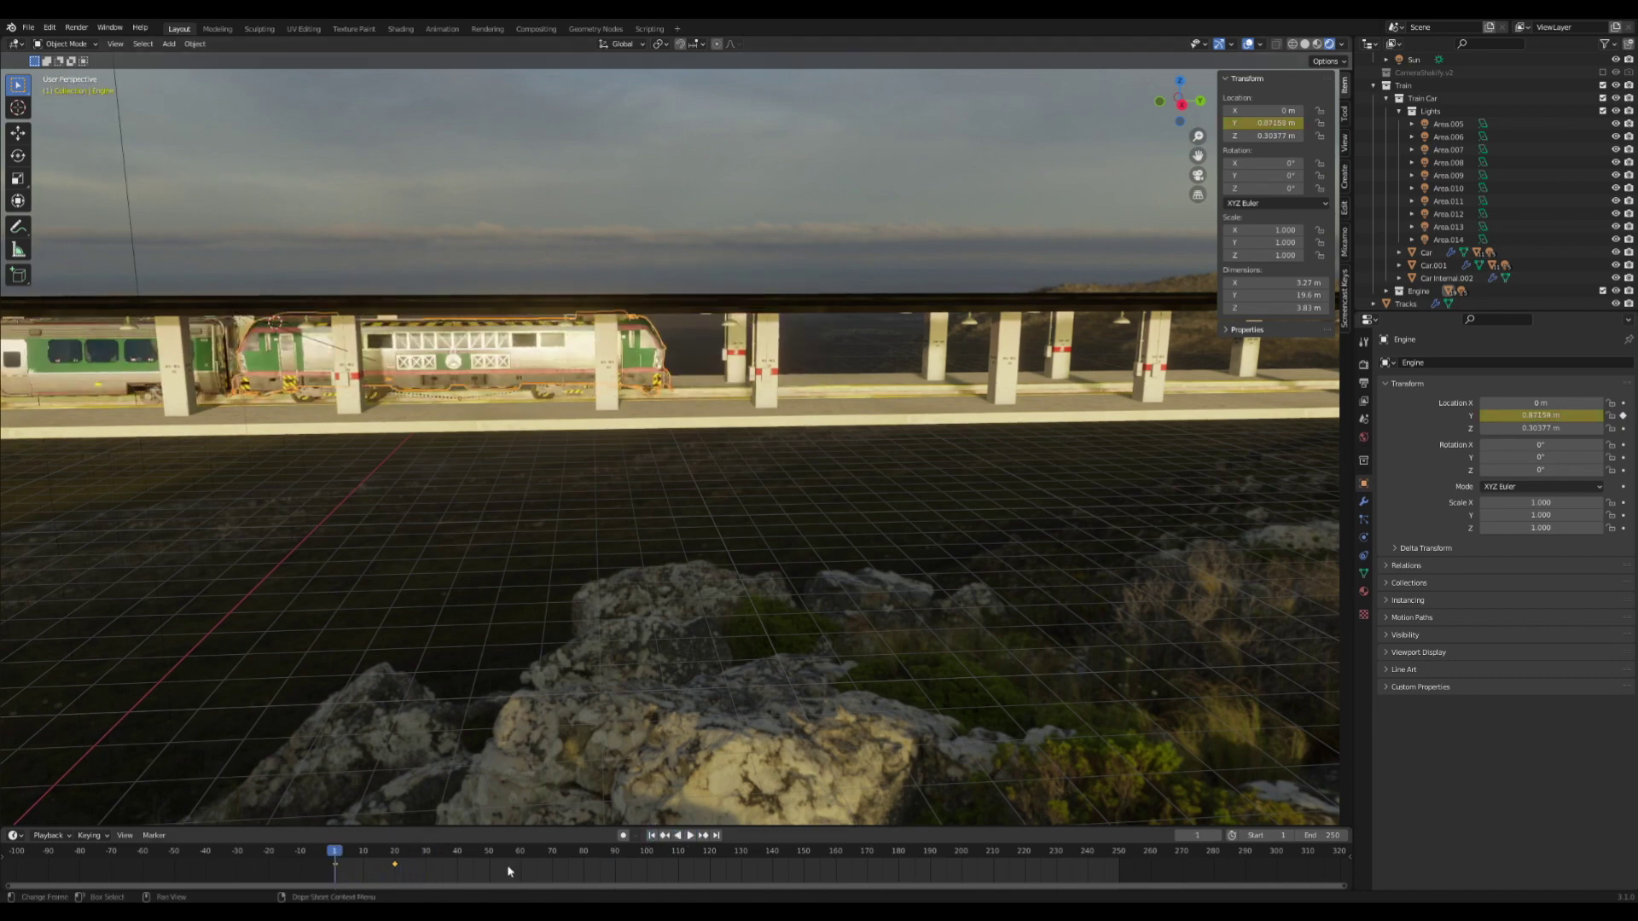
Move the engine's second keyframe to about frame 80, preview the slower motion, and return to frame 1.
left_click_drag(391, 867, 580, 867)
left_click(690, 836)
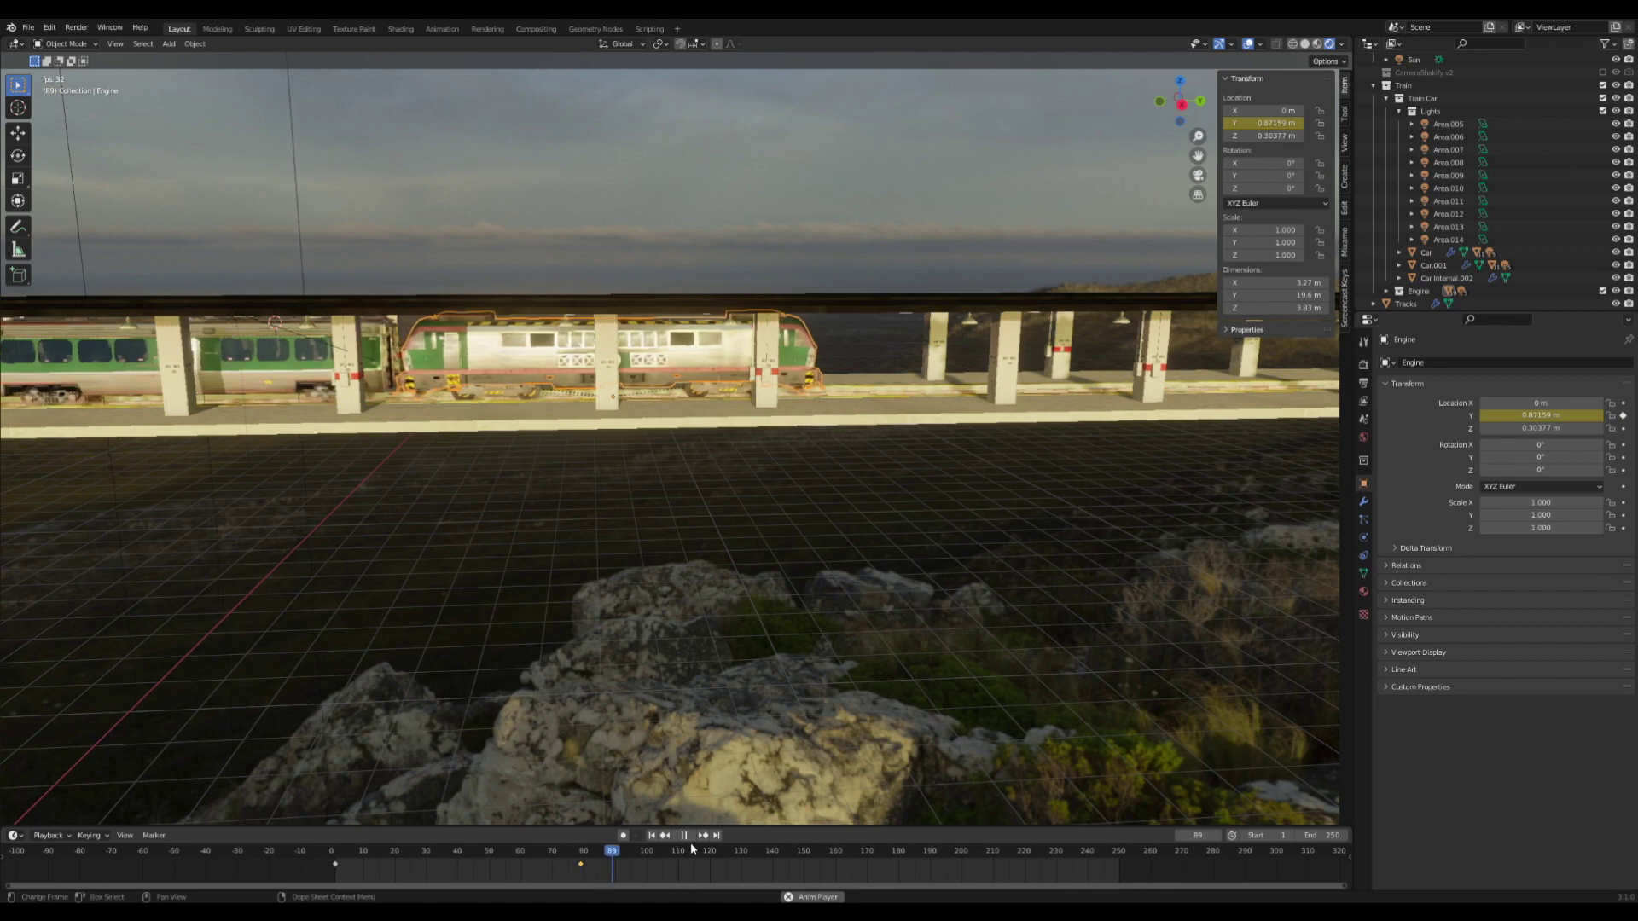
key("space")
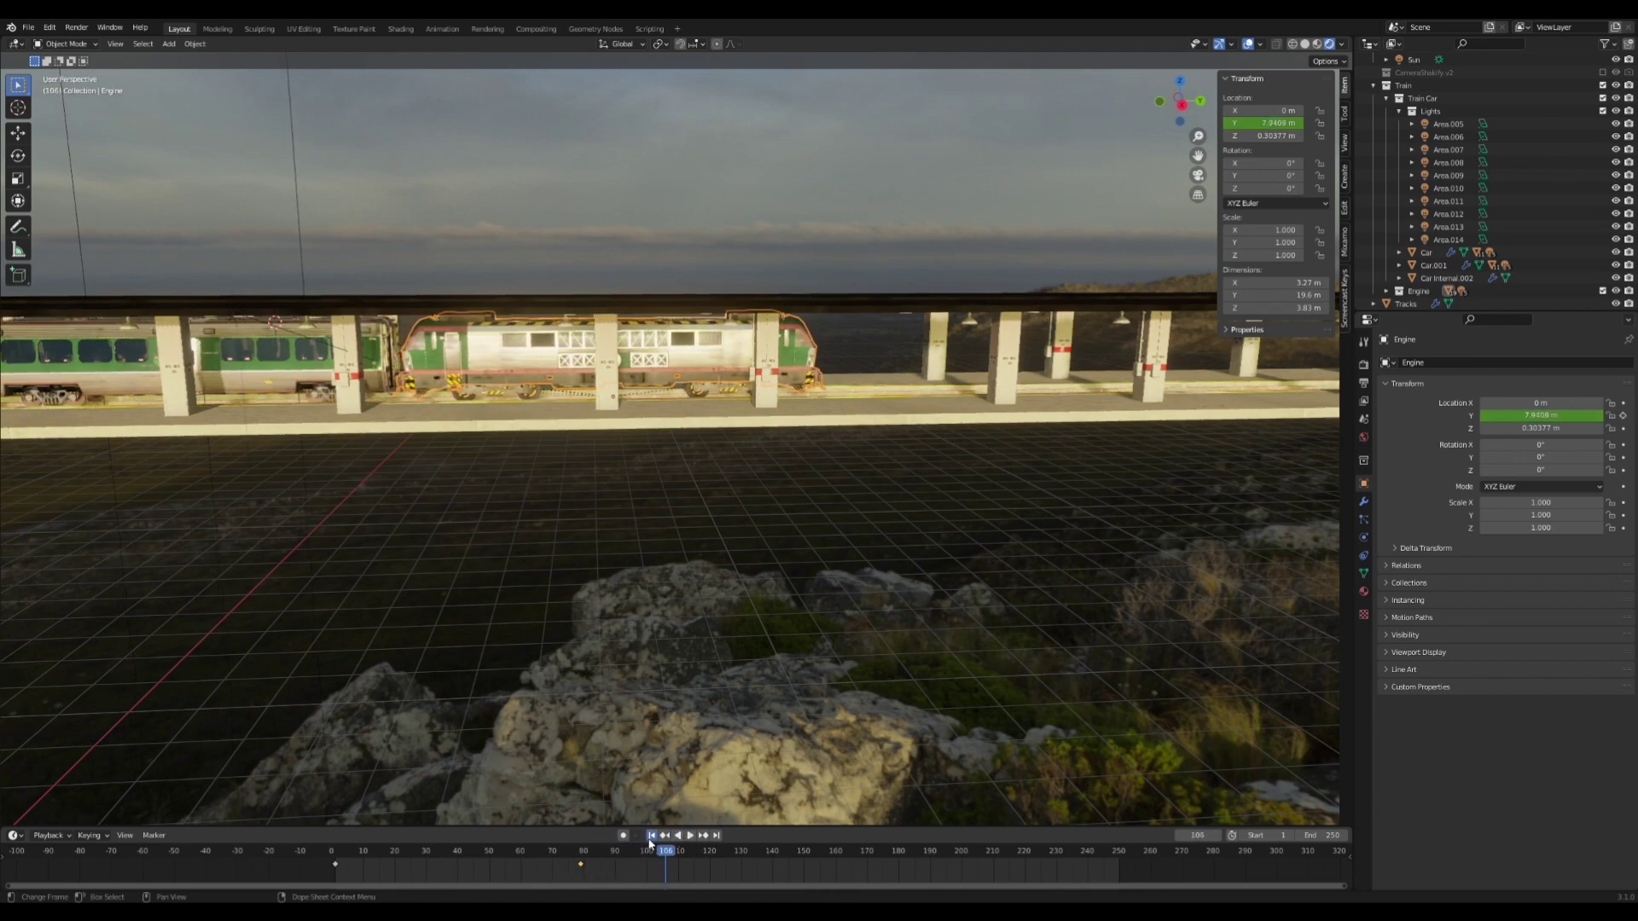
left_click(652, 836)
Set the extrapolation of both engine keyframes to Linear Extrapolation.
left_click_drag(622, 877, 295, 864)
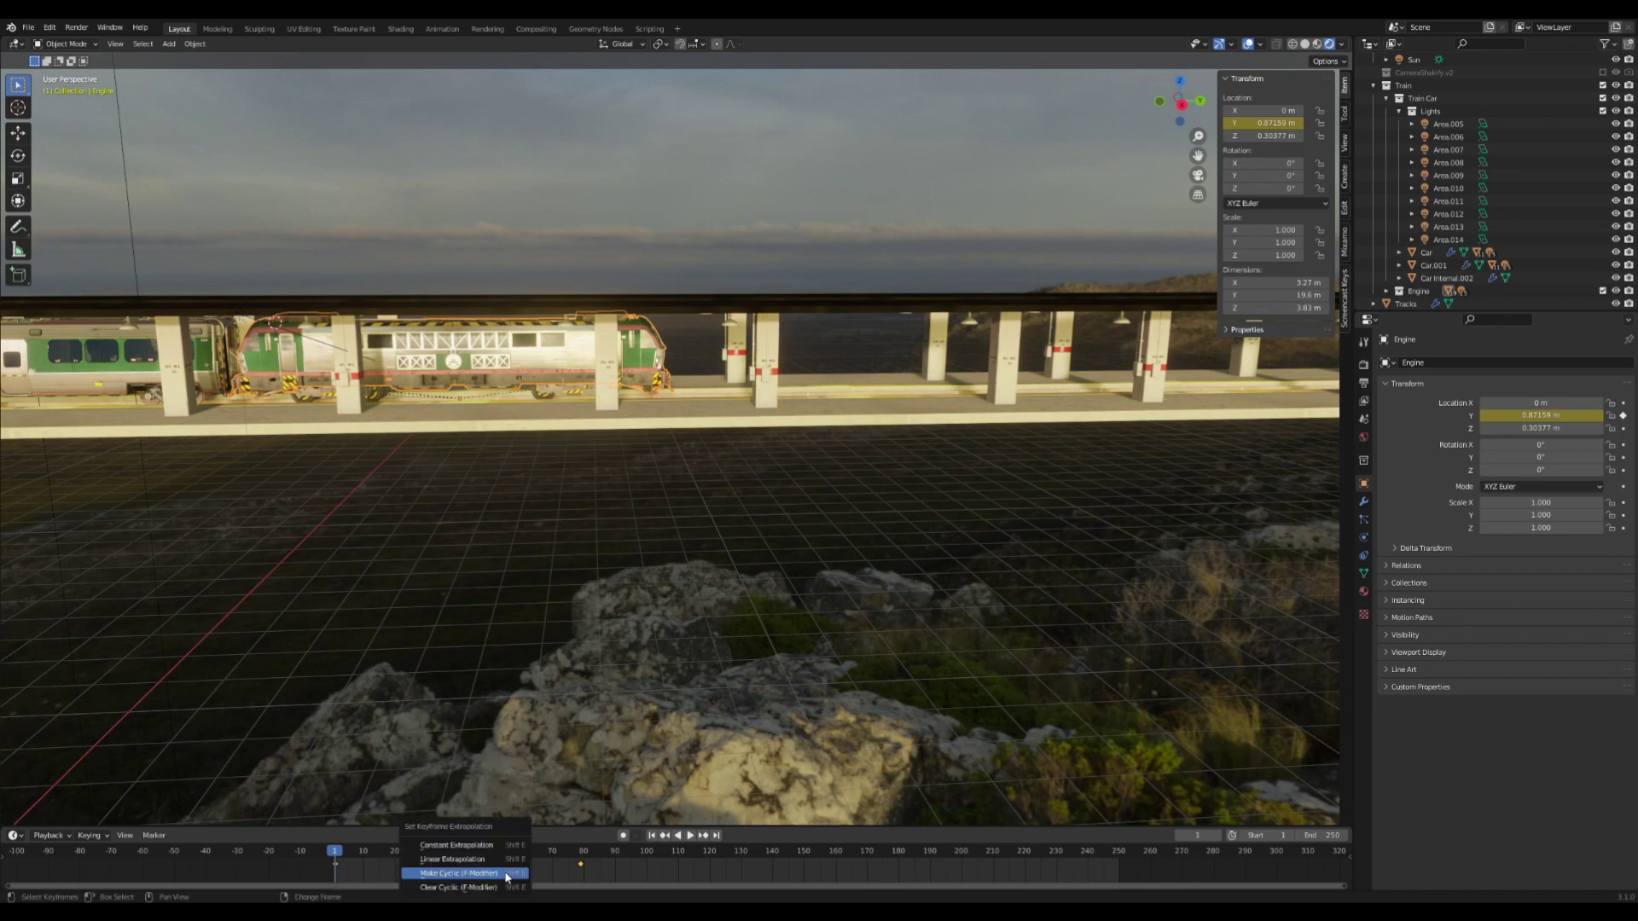
key("shift+e")
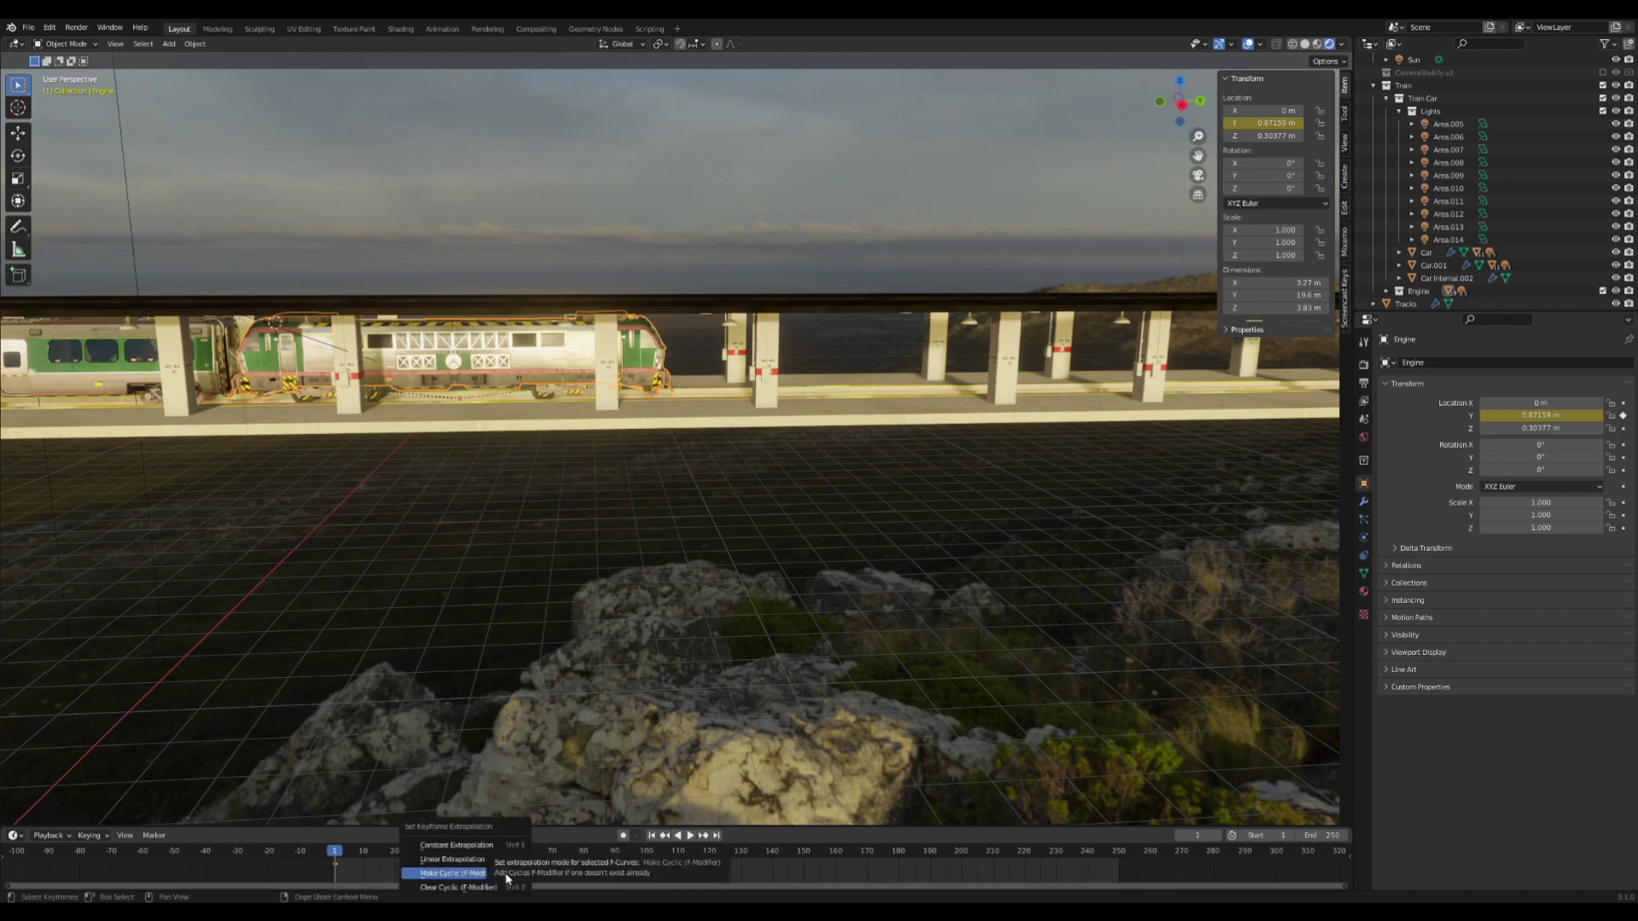
left_click(509, 859)
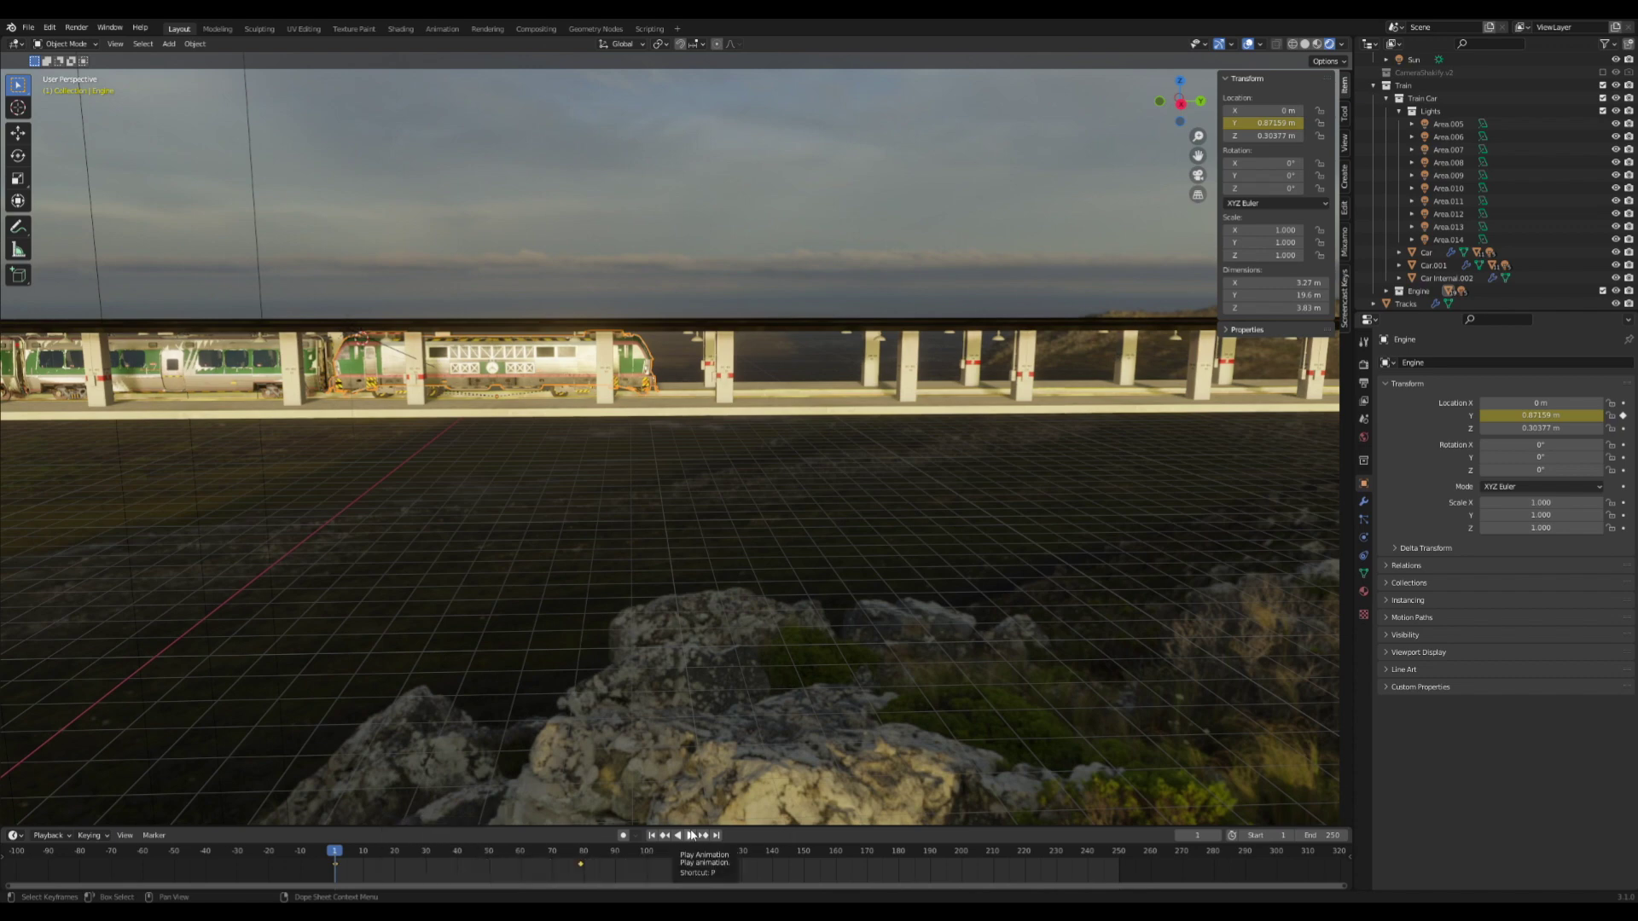
Play the animation and watch the engine's movement along the tracks from ahead of the train.
left_click(691, 835)
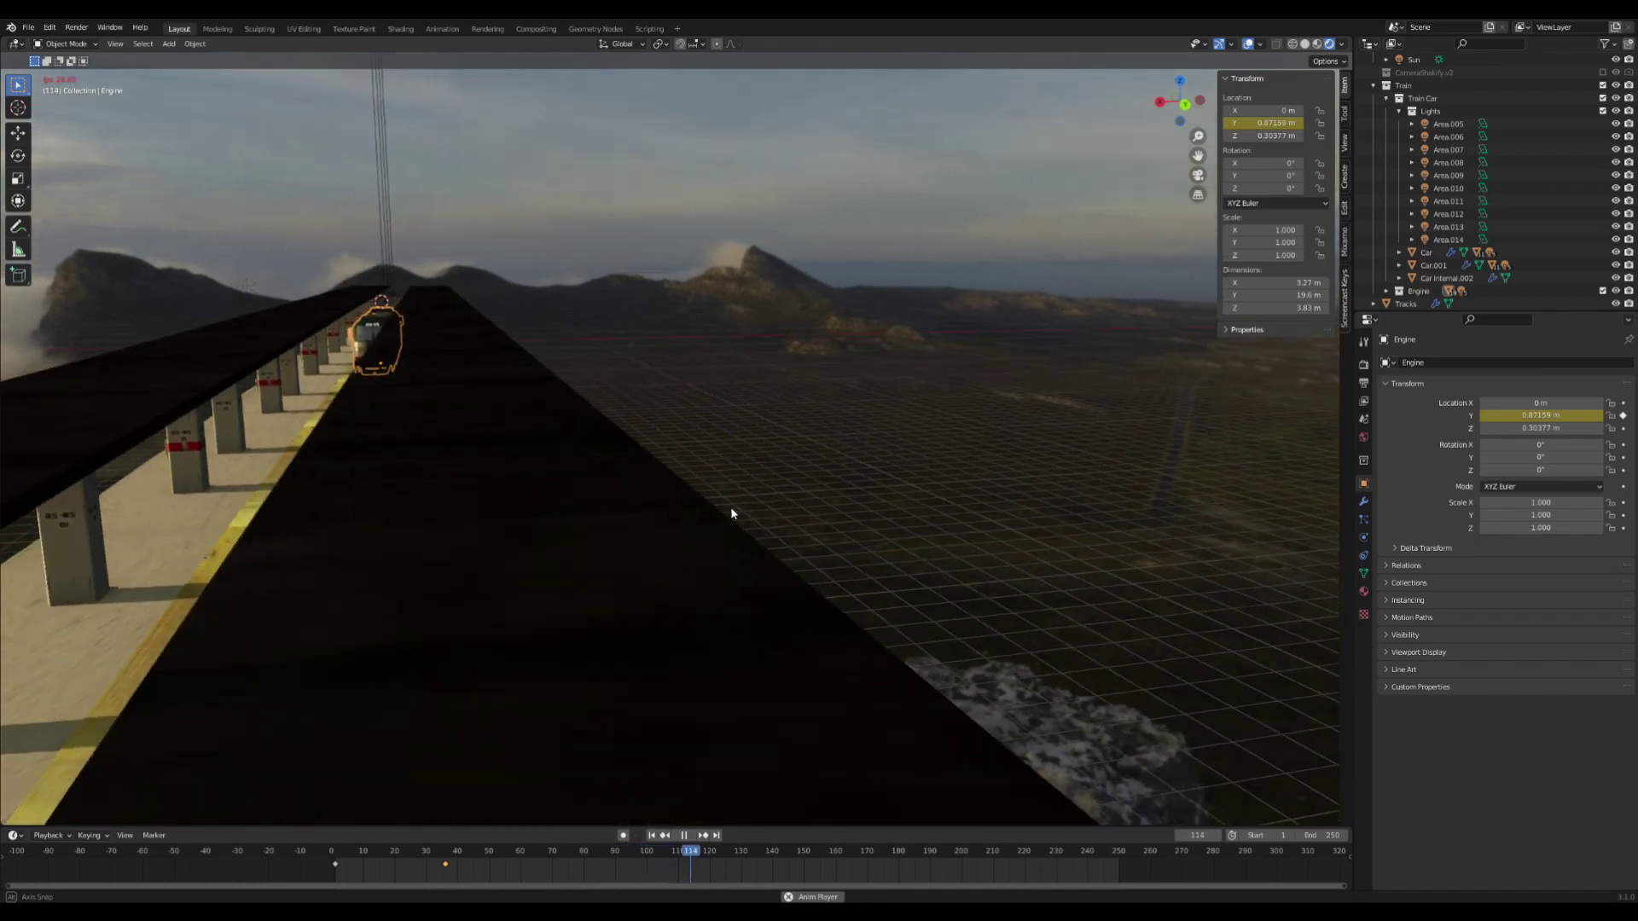
middle_click_drag(734, 506, 731, 502)
middle_click_drag(643, 670, 649, 672)
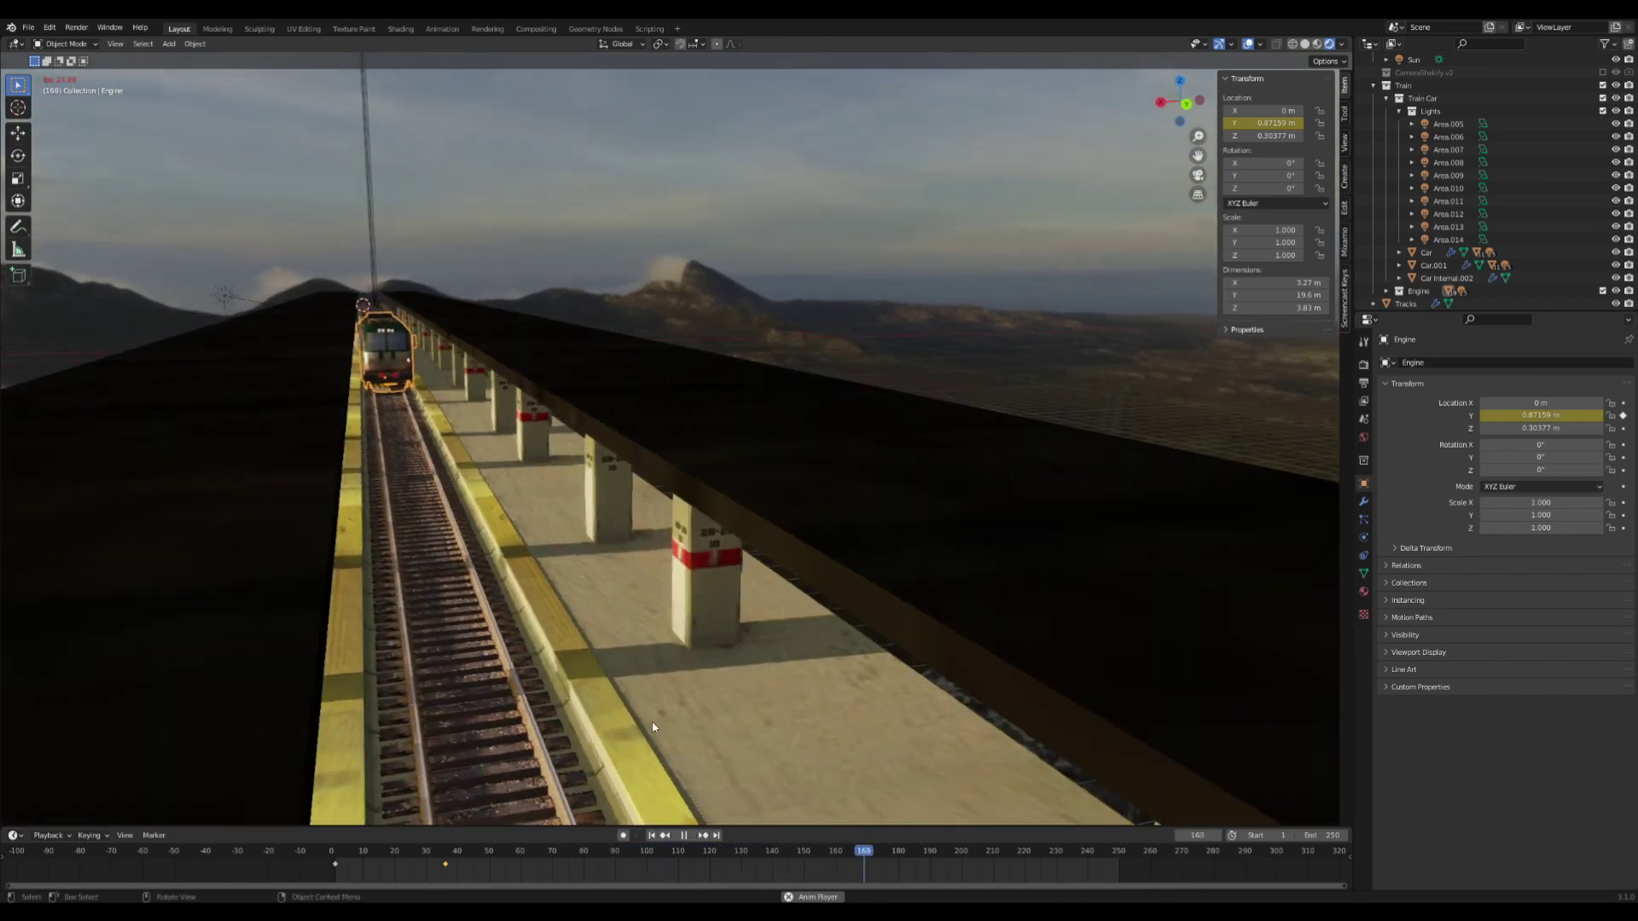
key("b")
key("Escape")
key("space")
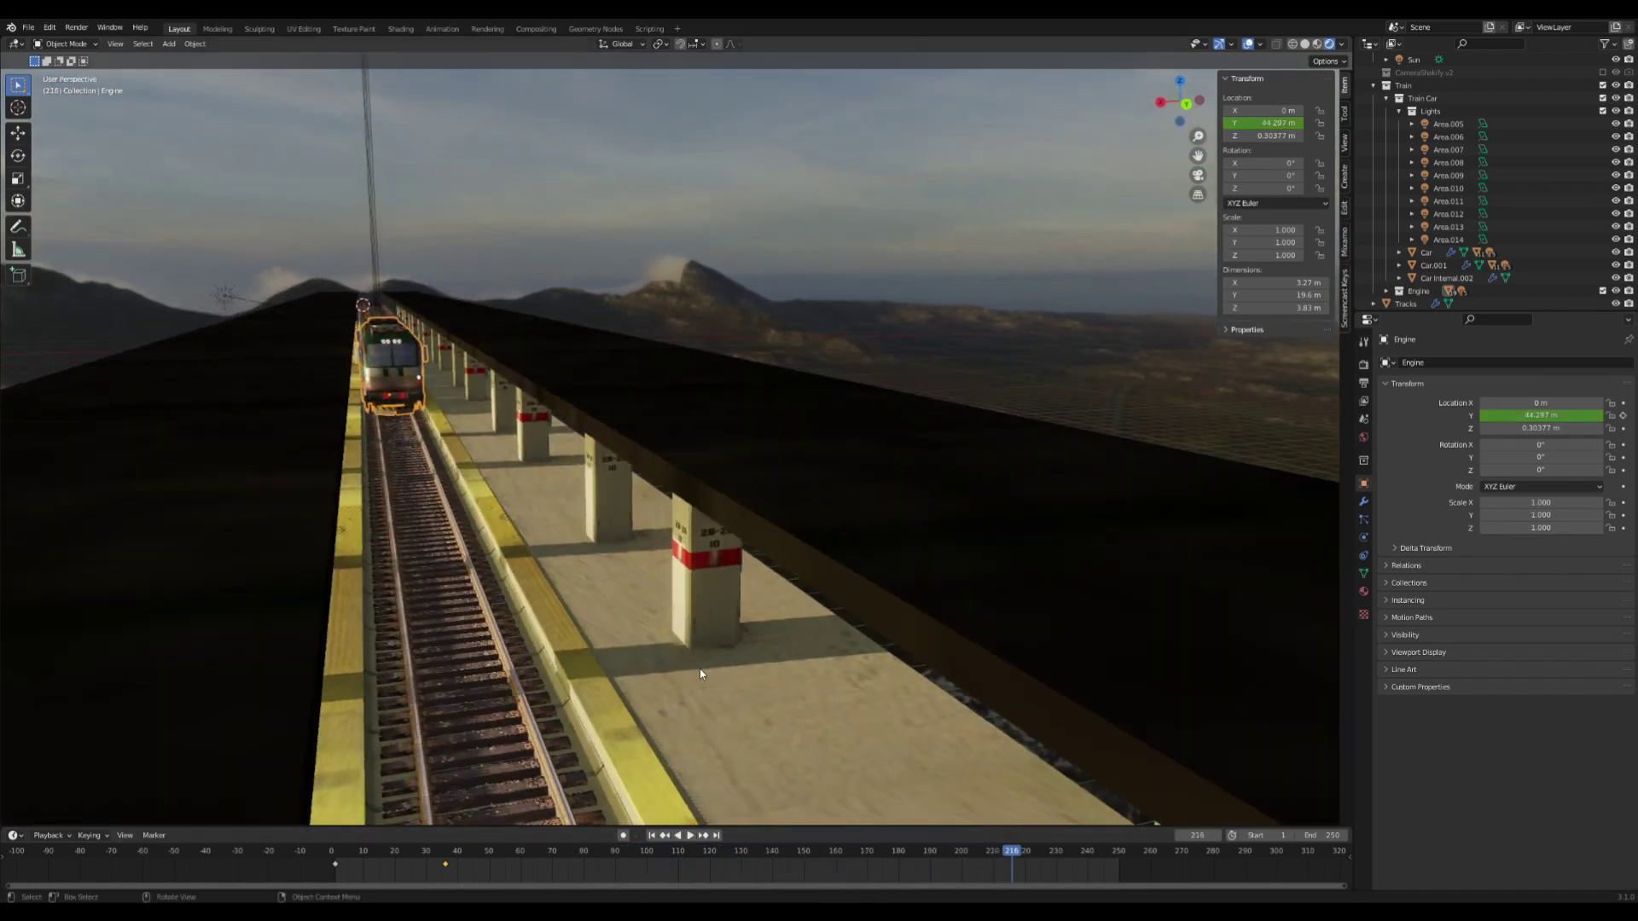
Retime the engine's second keyframe to about frame 47.
left_click_drag(443, 864, 386, 864)
key("shift+Left")
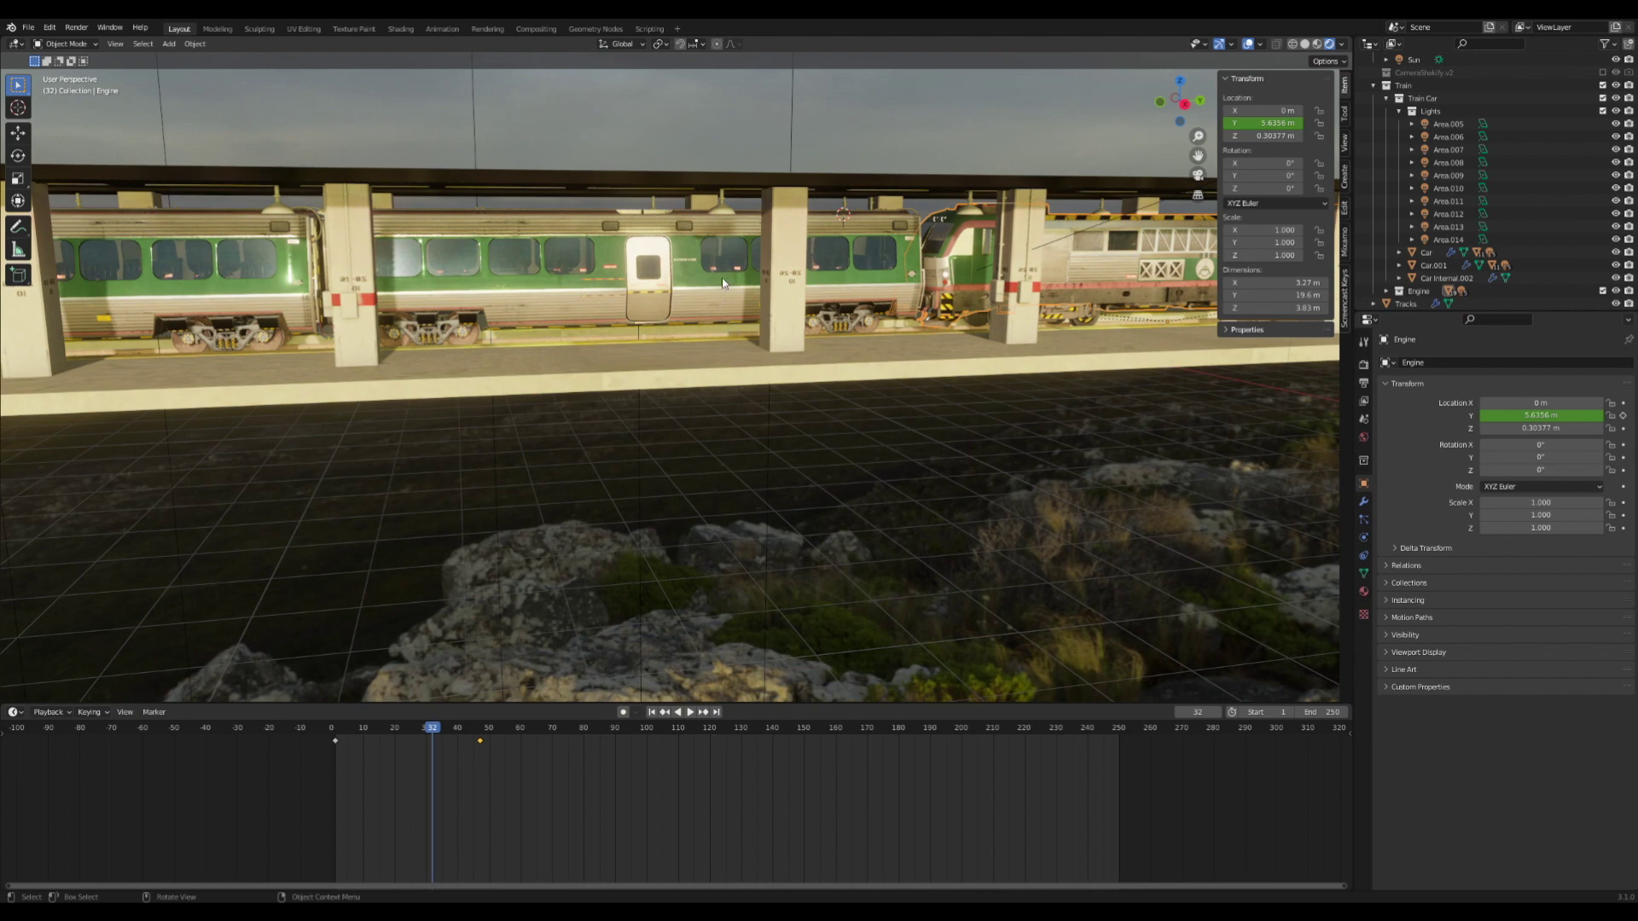
Select the green passenger car behind the engine and keyframe its Y rotation at frame 32.
left_click(693, 289)
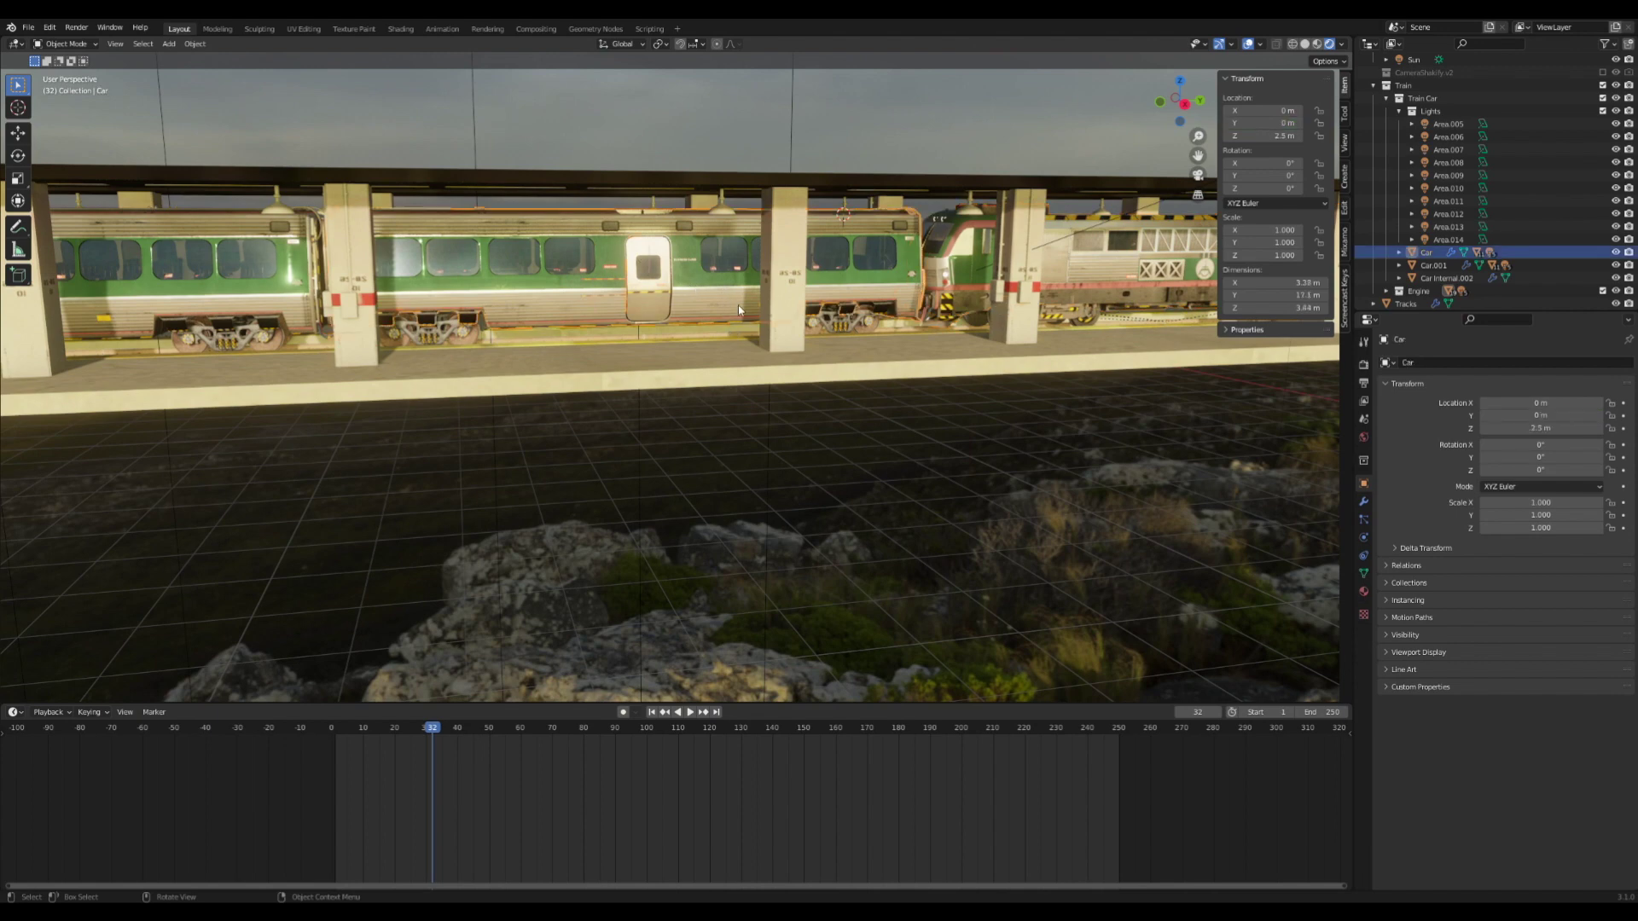
scroll(725, 254, "up", 5)
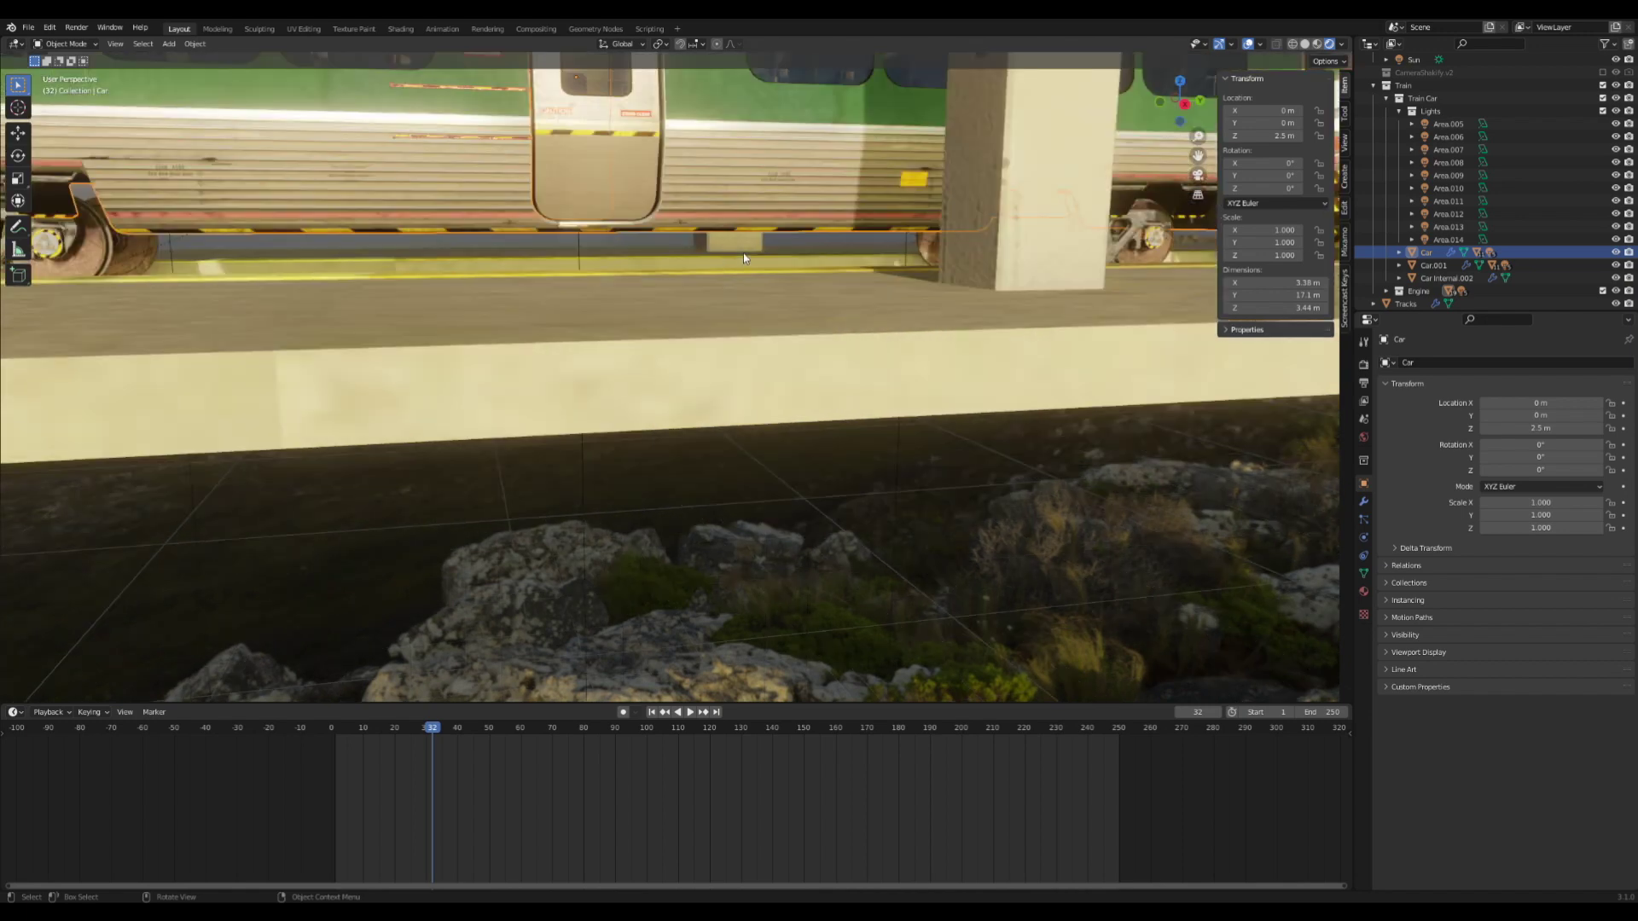
scroll(724, 259, "down", 3)
middle_click_drag(725, 259, 697, 266)
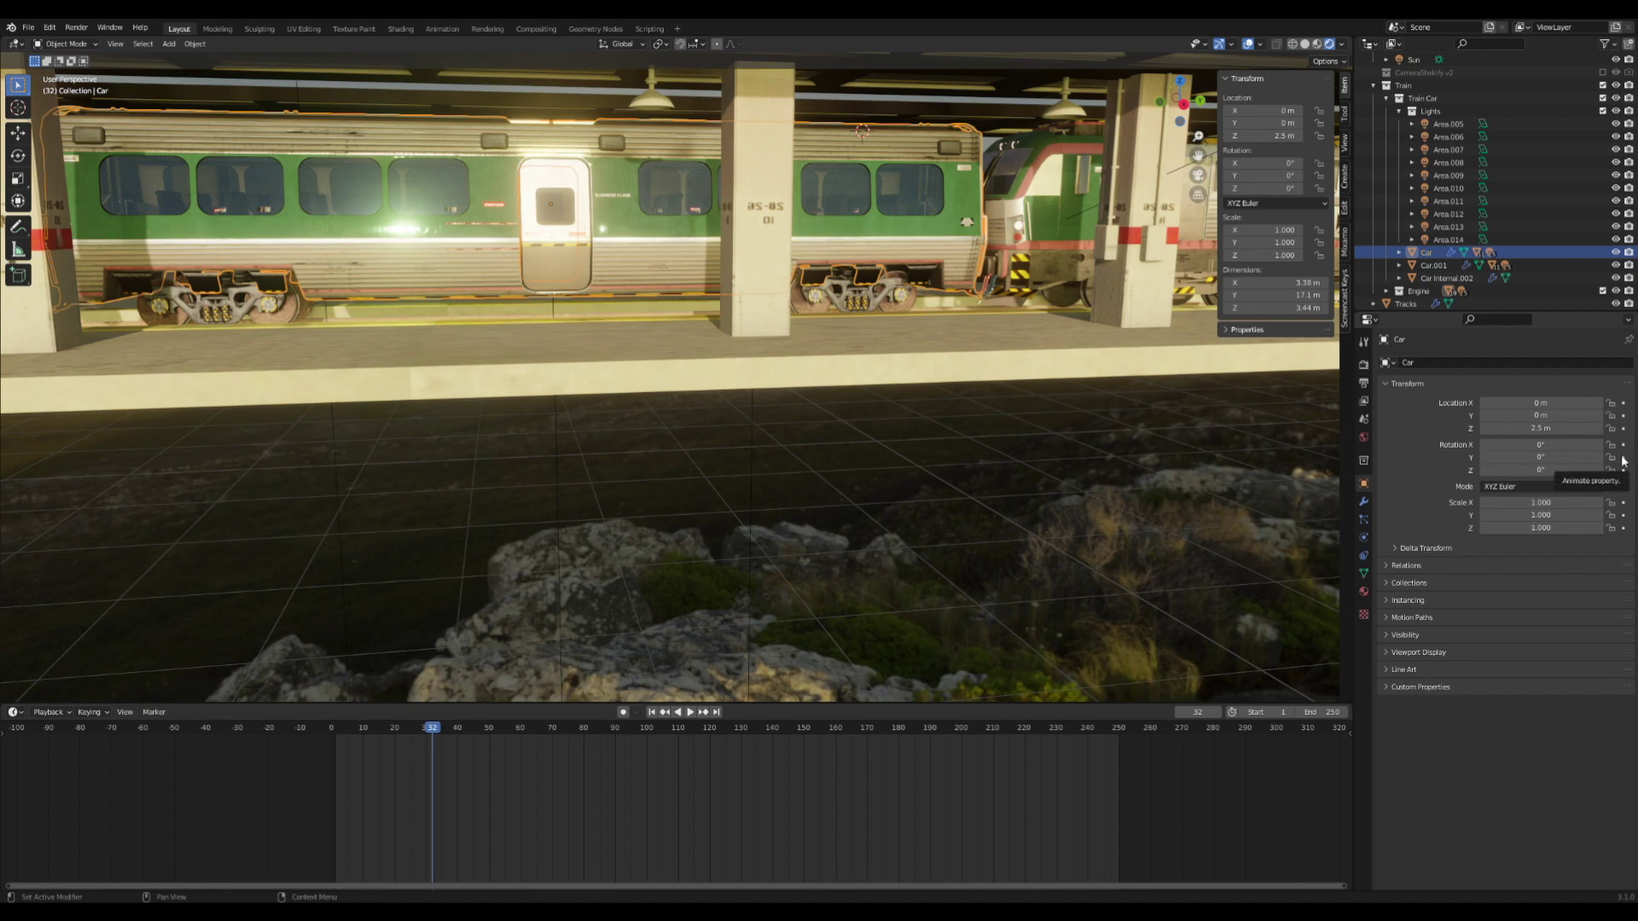
left_click(1623, 458)
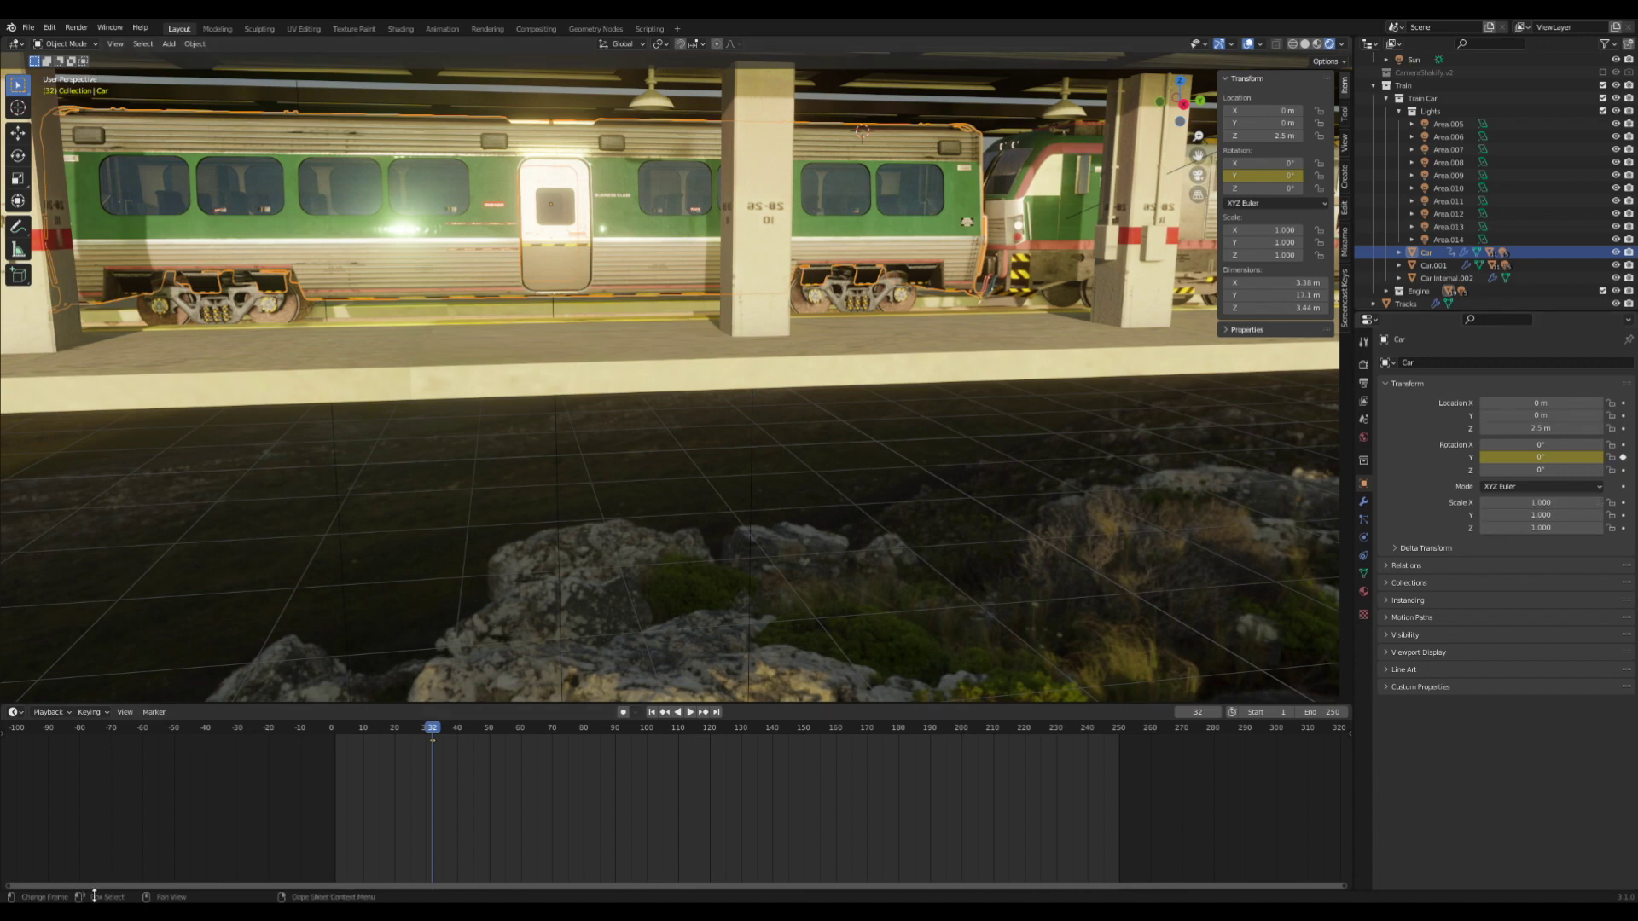
Change the timeline area to the Graph Editor and select the car's Y Euler Rotation curve.
left_click(21, 714)
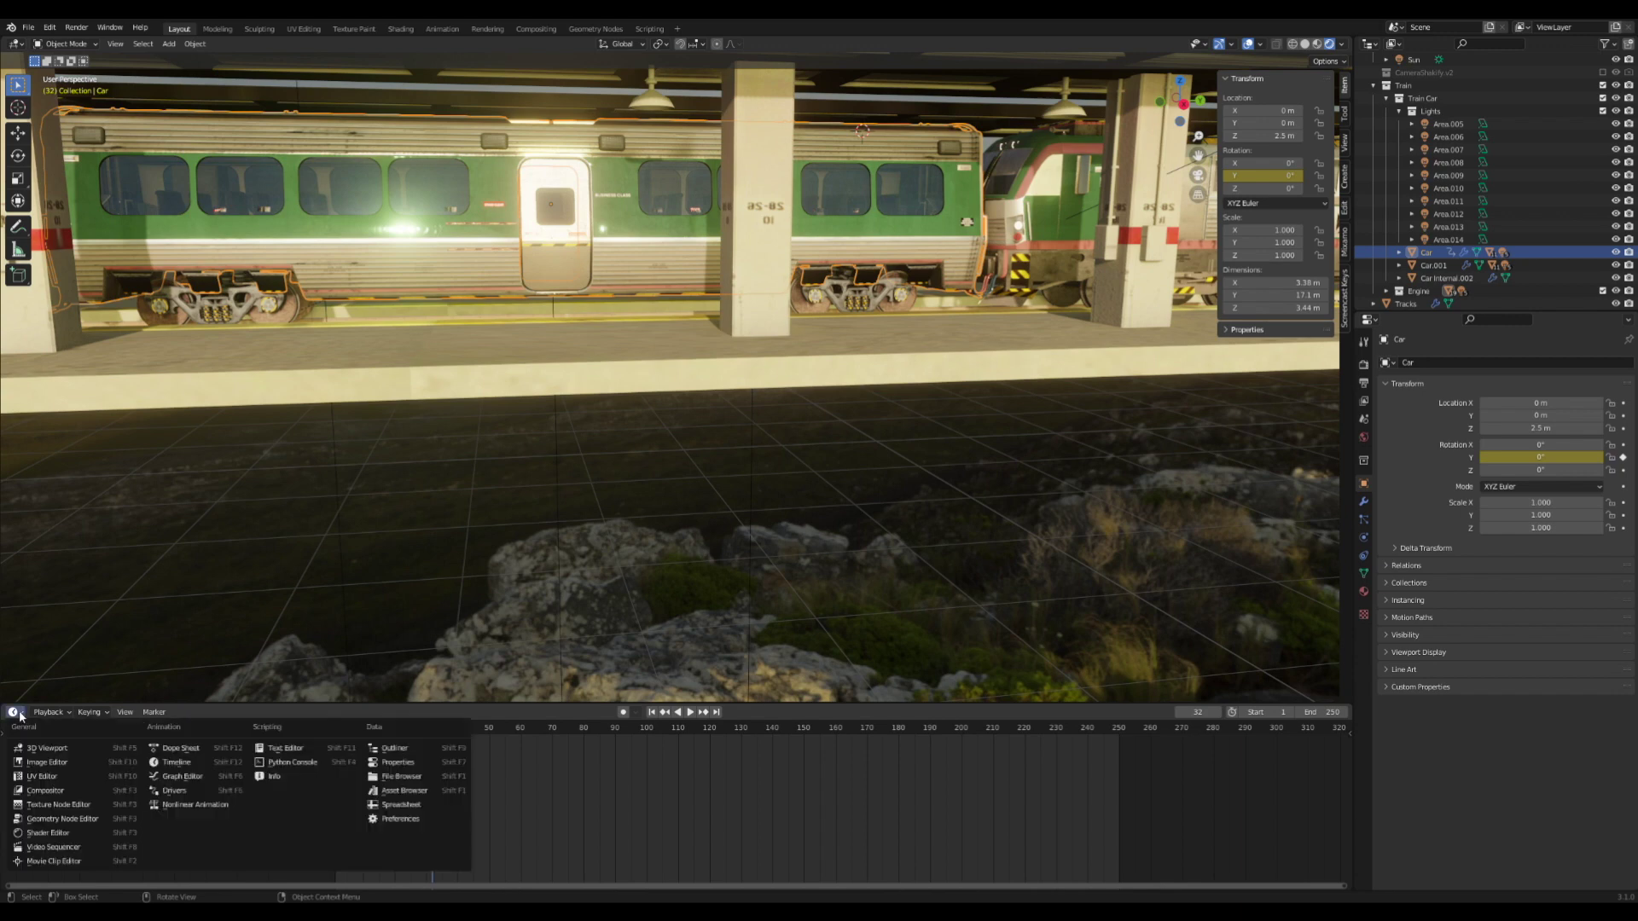
left_click(194, 776)
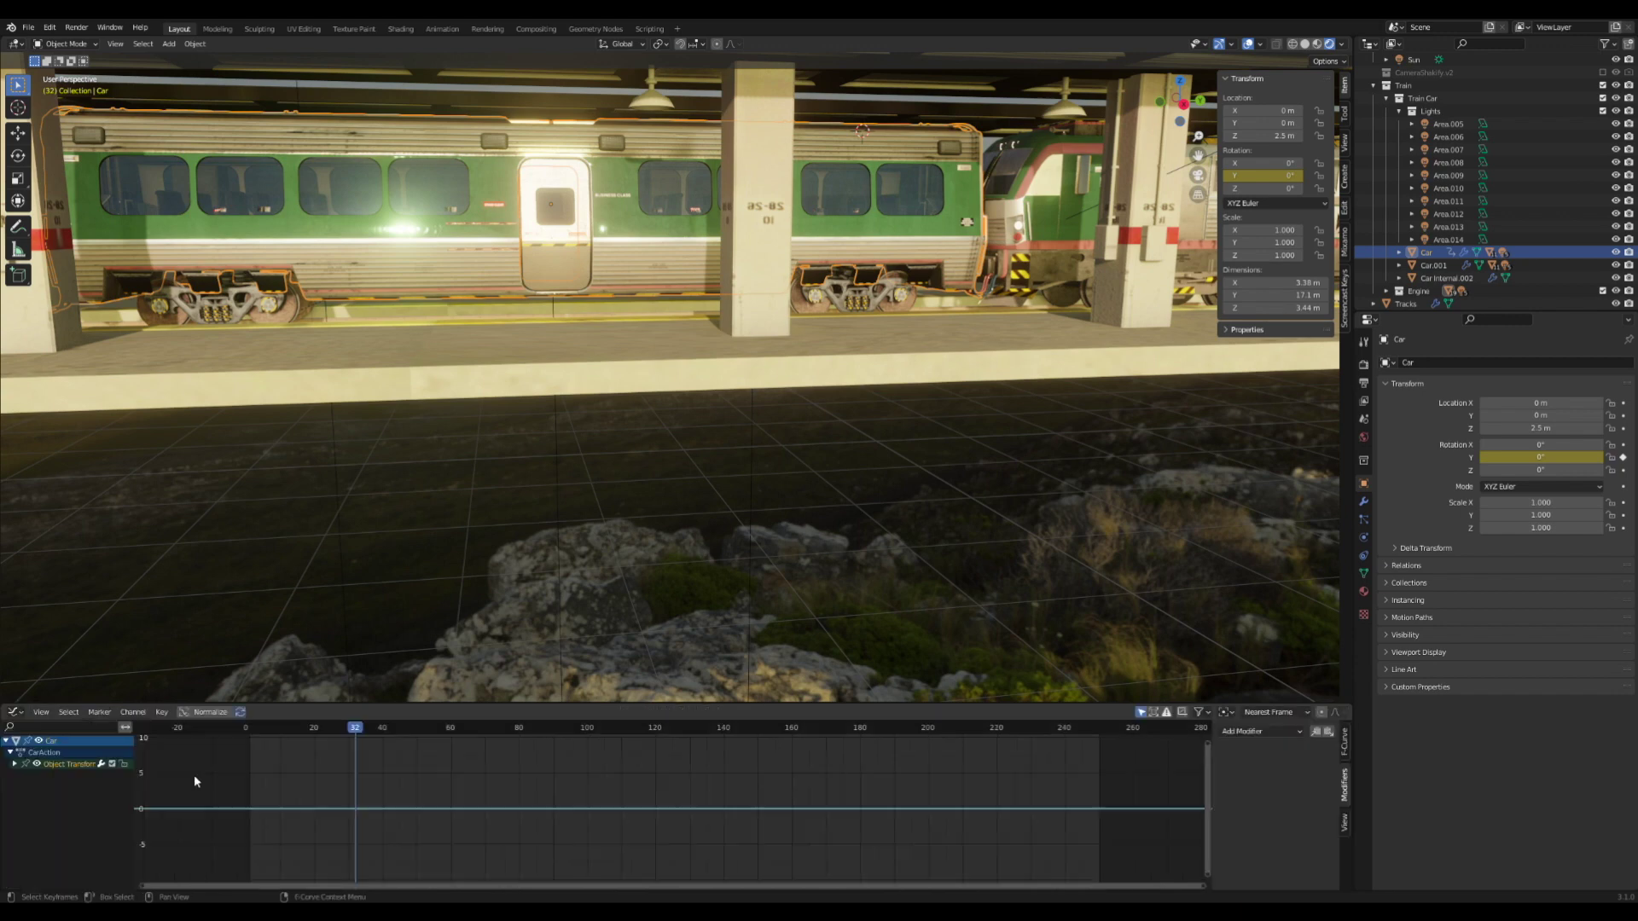
left_click(61, 765)
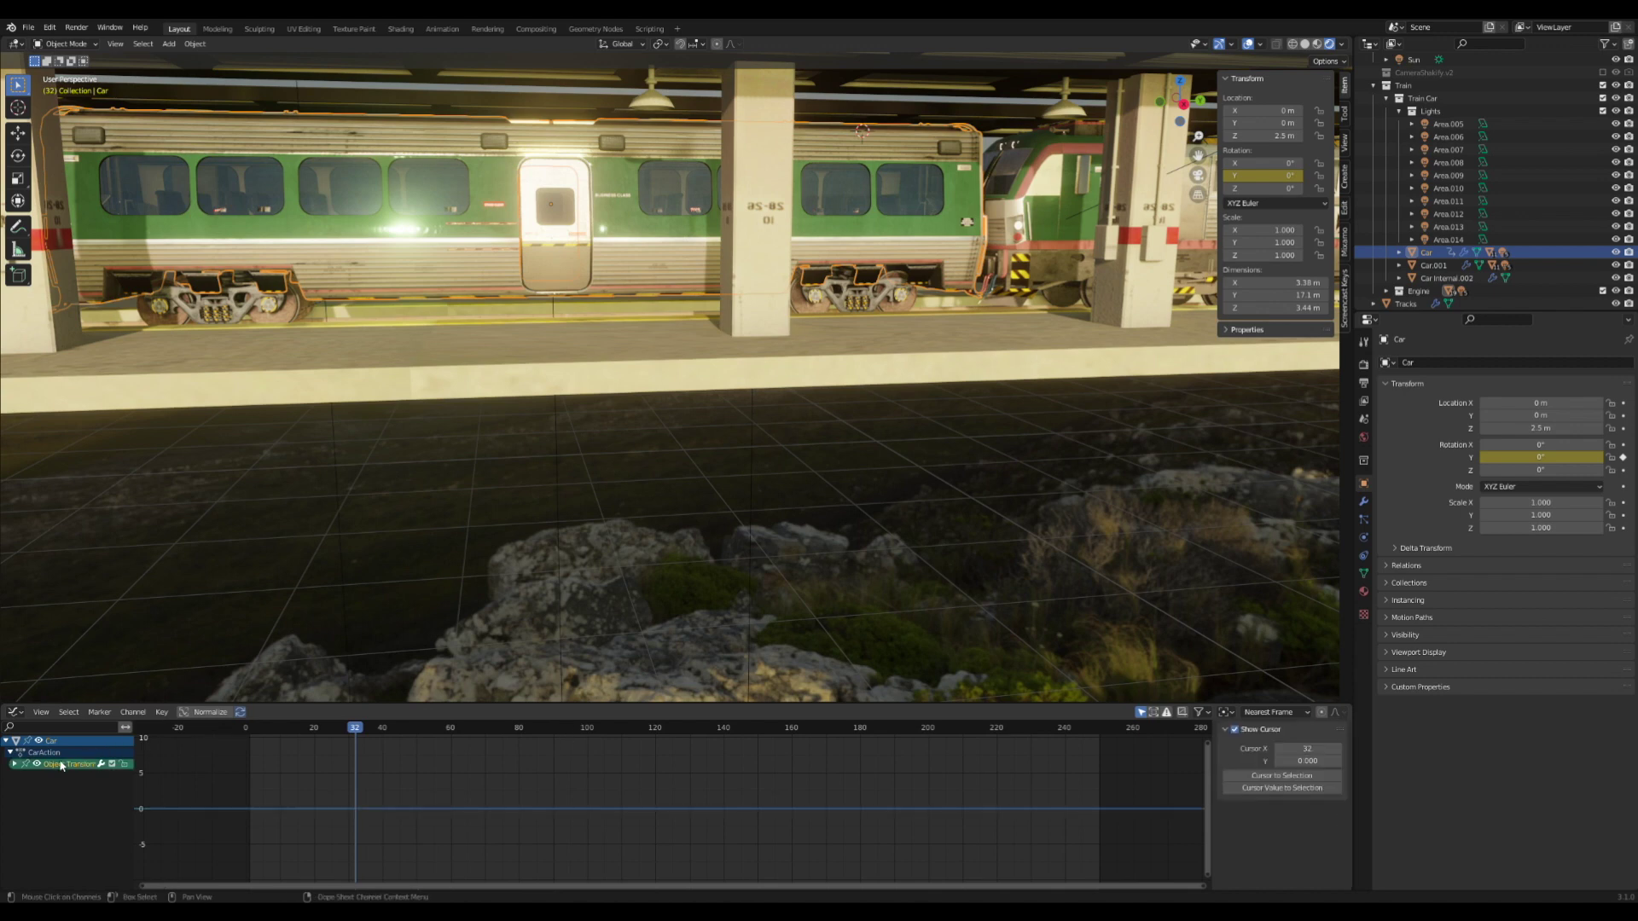
left_click(14, 764)
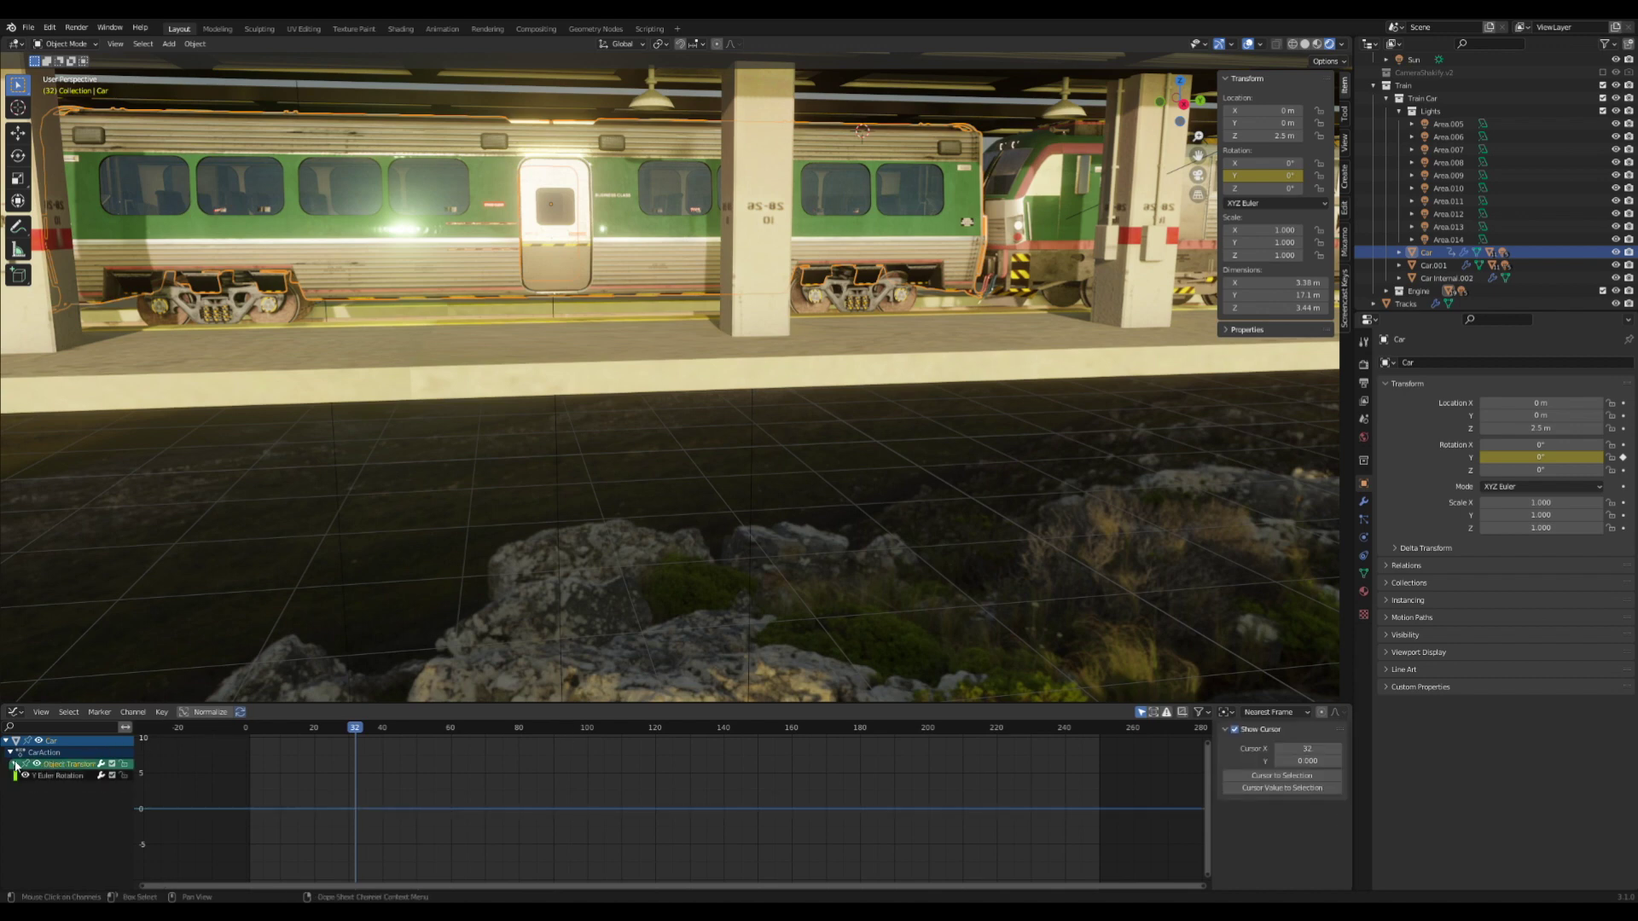
left_click(65, 773)
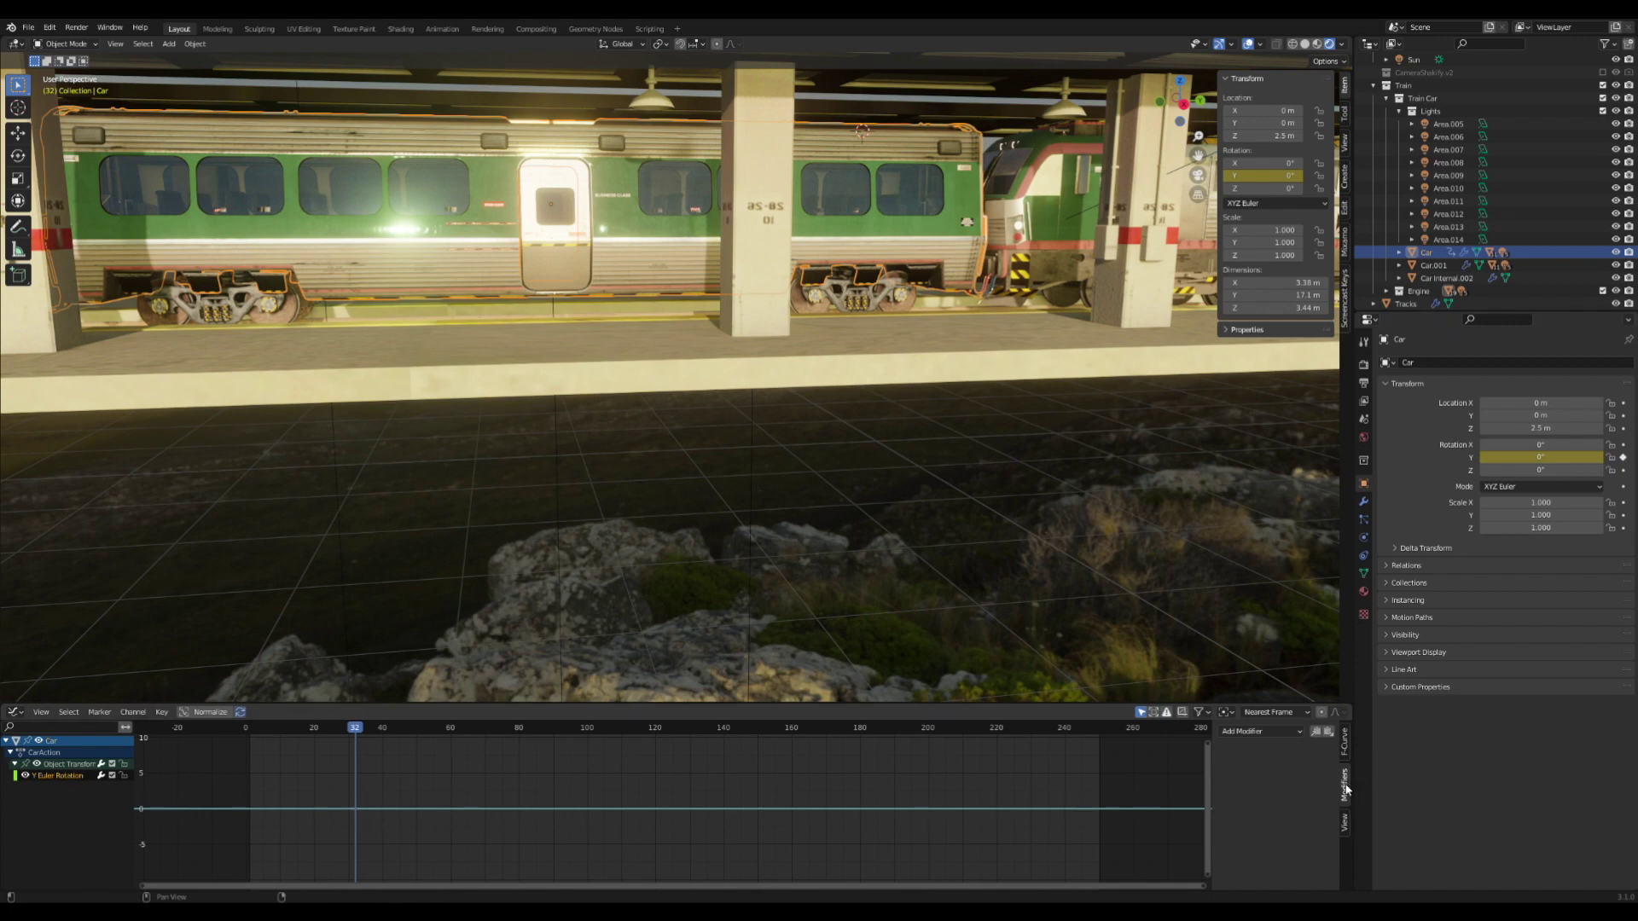
Add a Noise modifier to the car's Y Euler Rotation curve.
key("n")
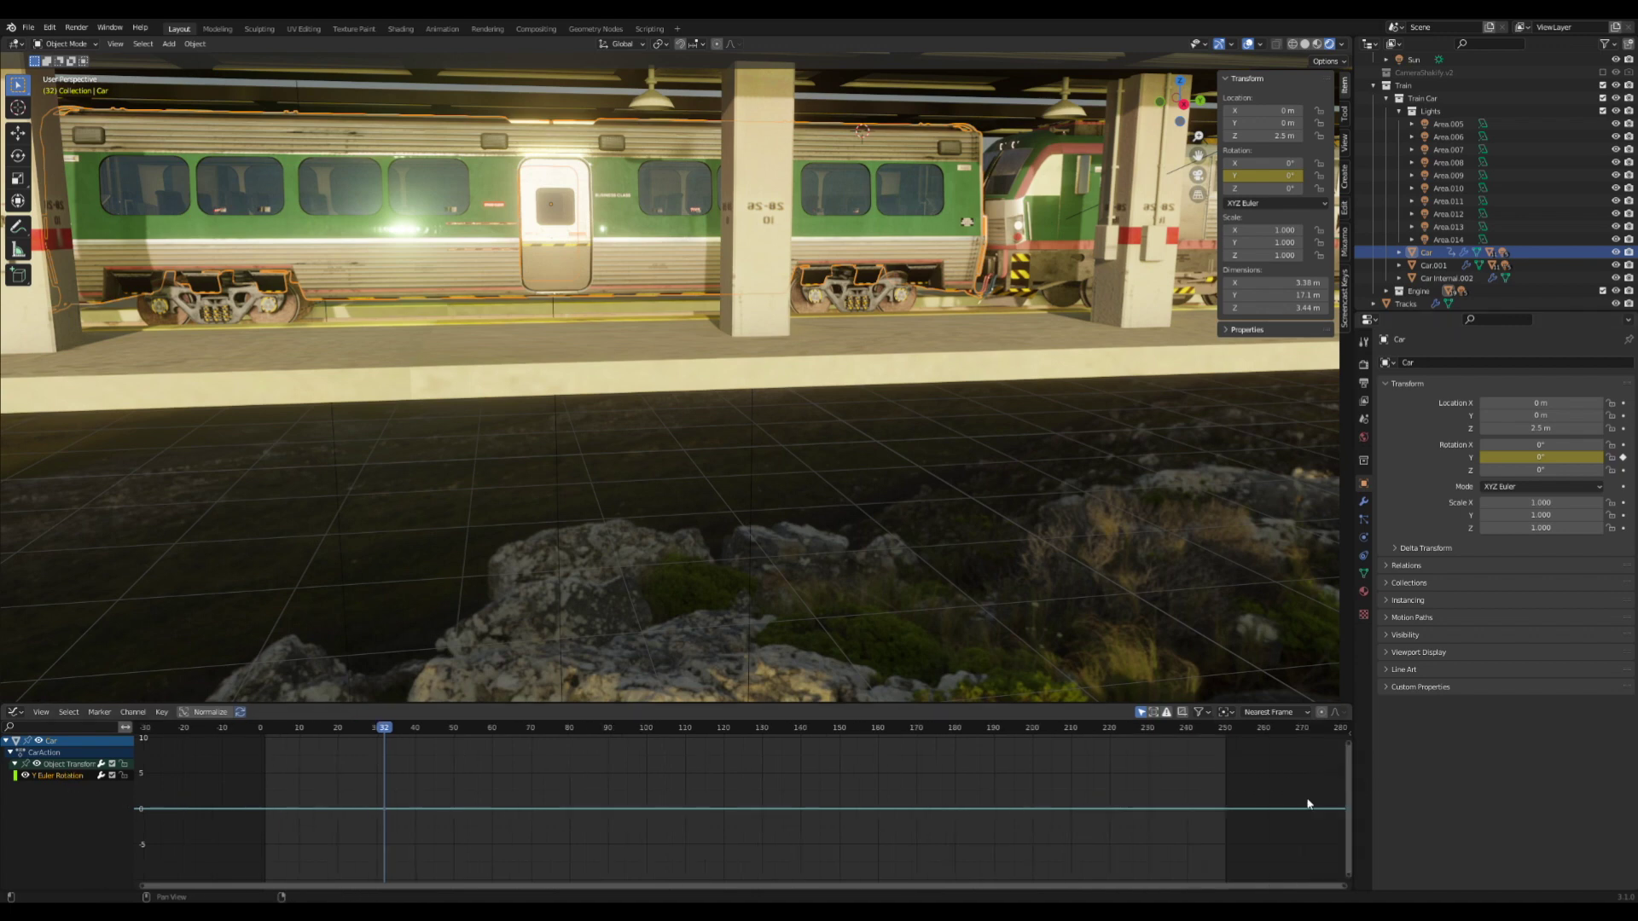
key("n")
key("n")
key("n")
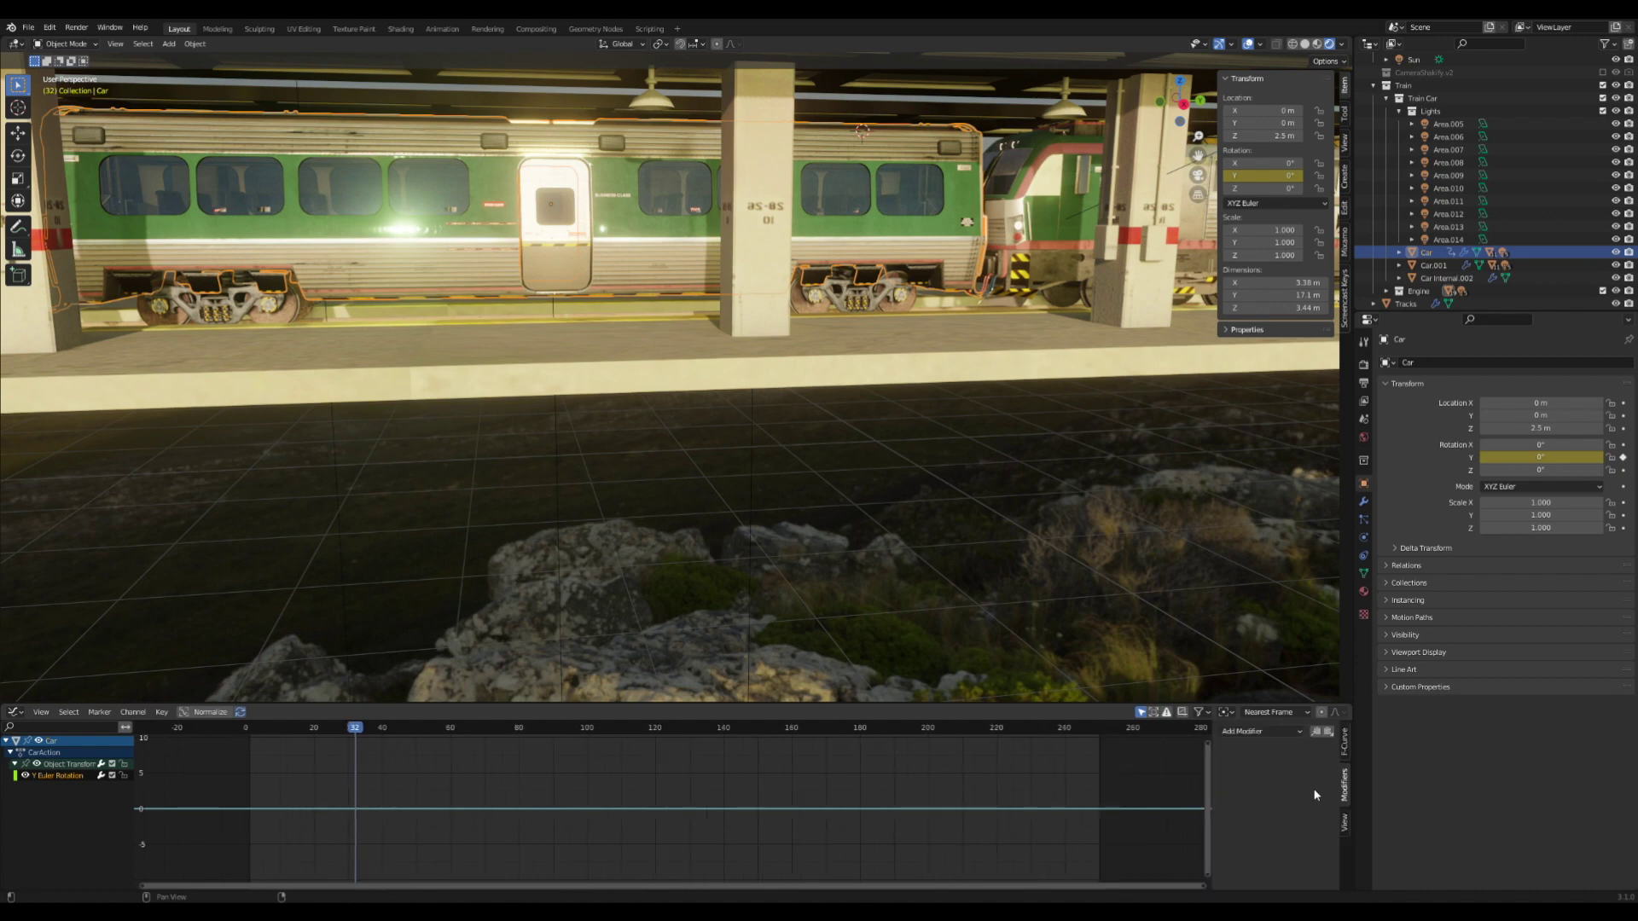
left_click(1346, 748)
left_click(1344, 786)
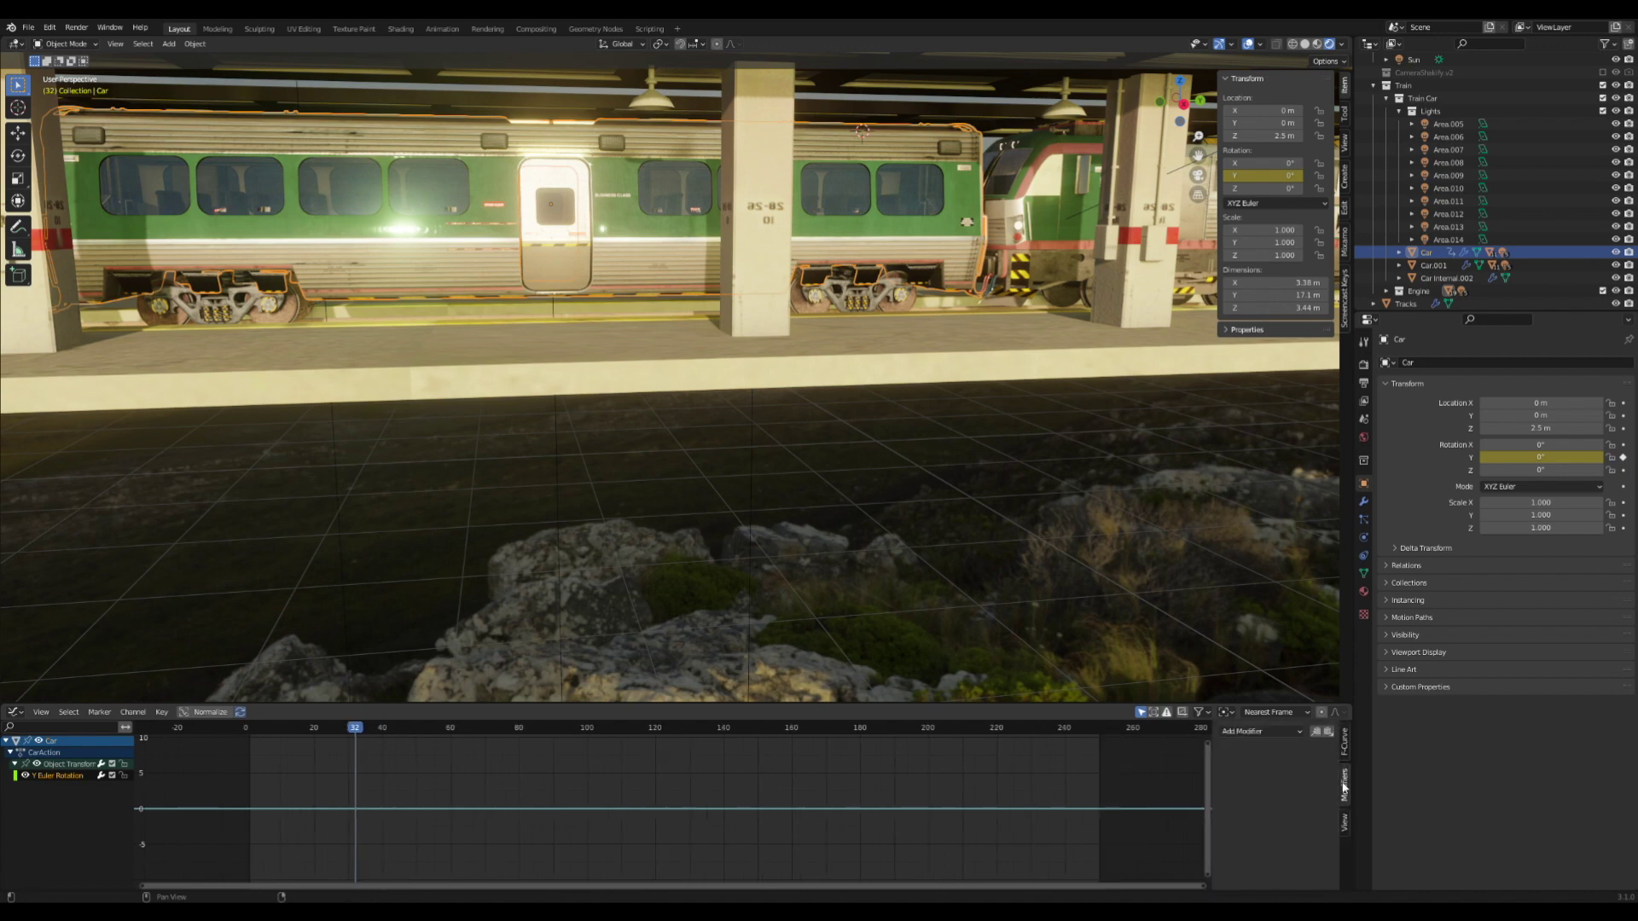
left_click(1272, 733)
left_click(1269, 801)
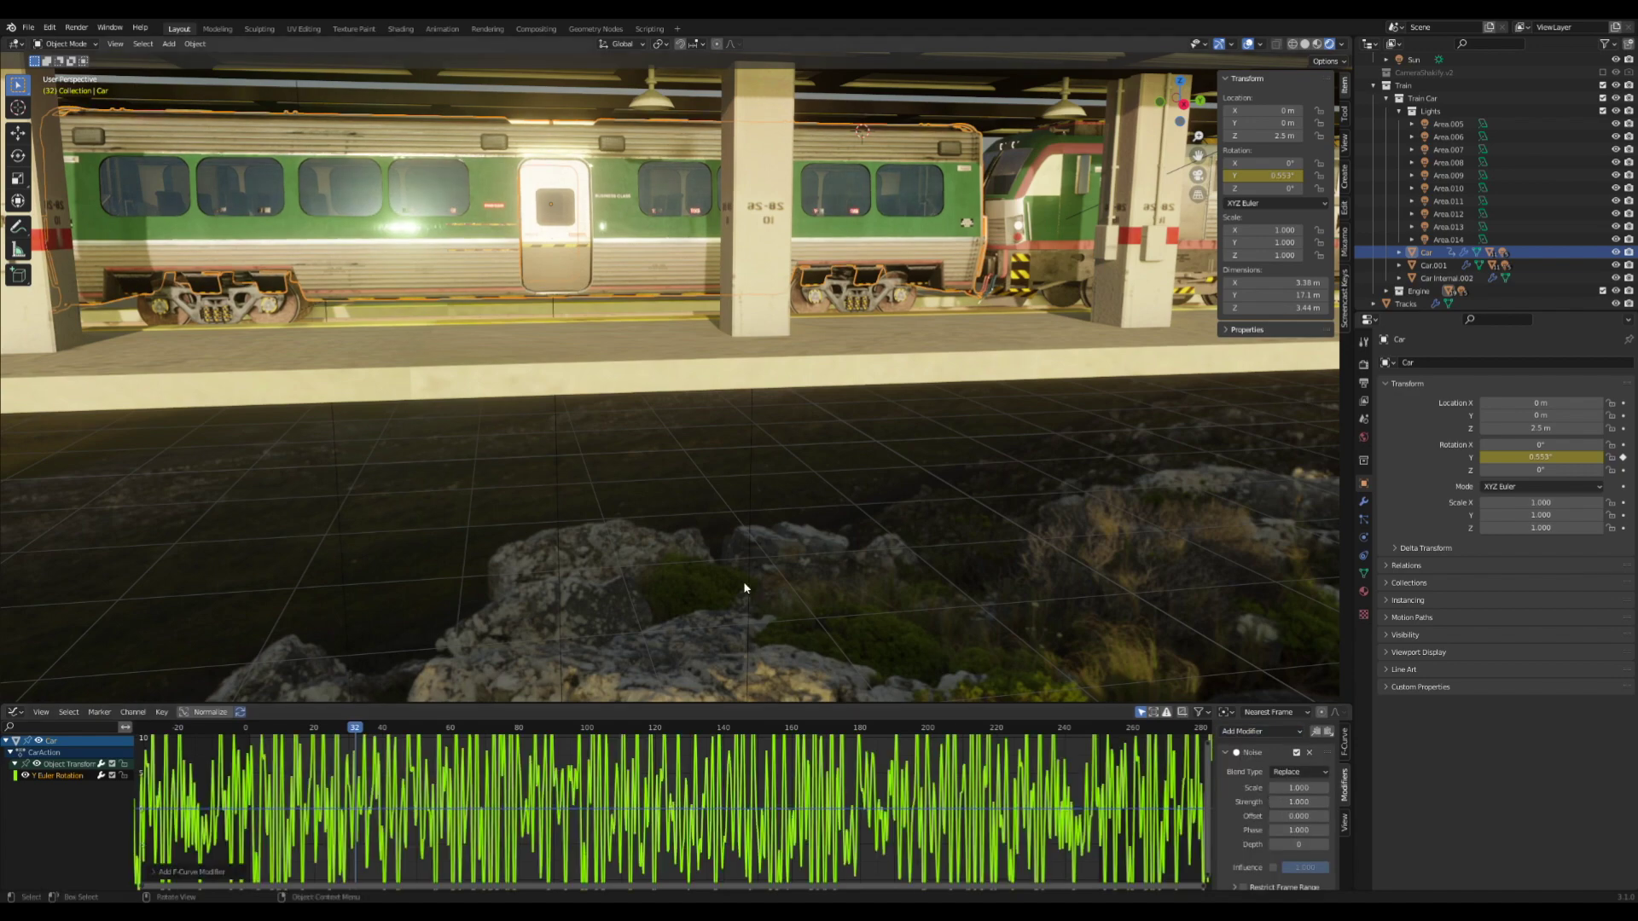
Play the animation and examine the car's shaking up close from the platform side.
key("space")
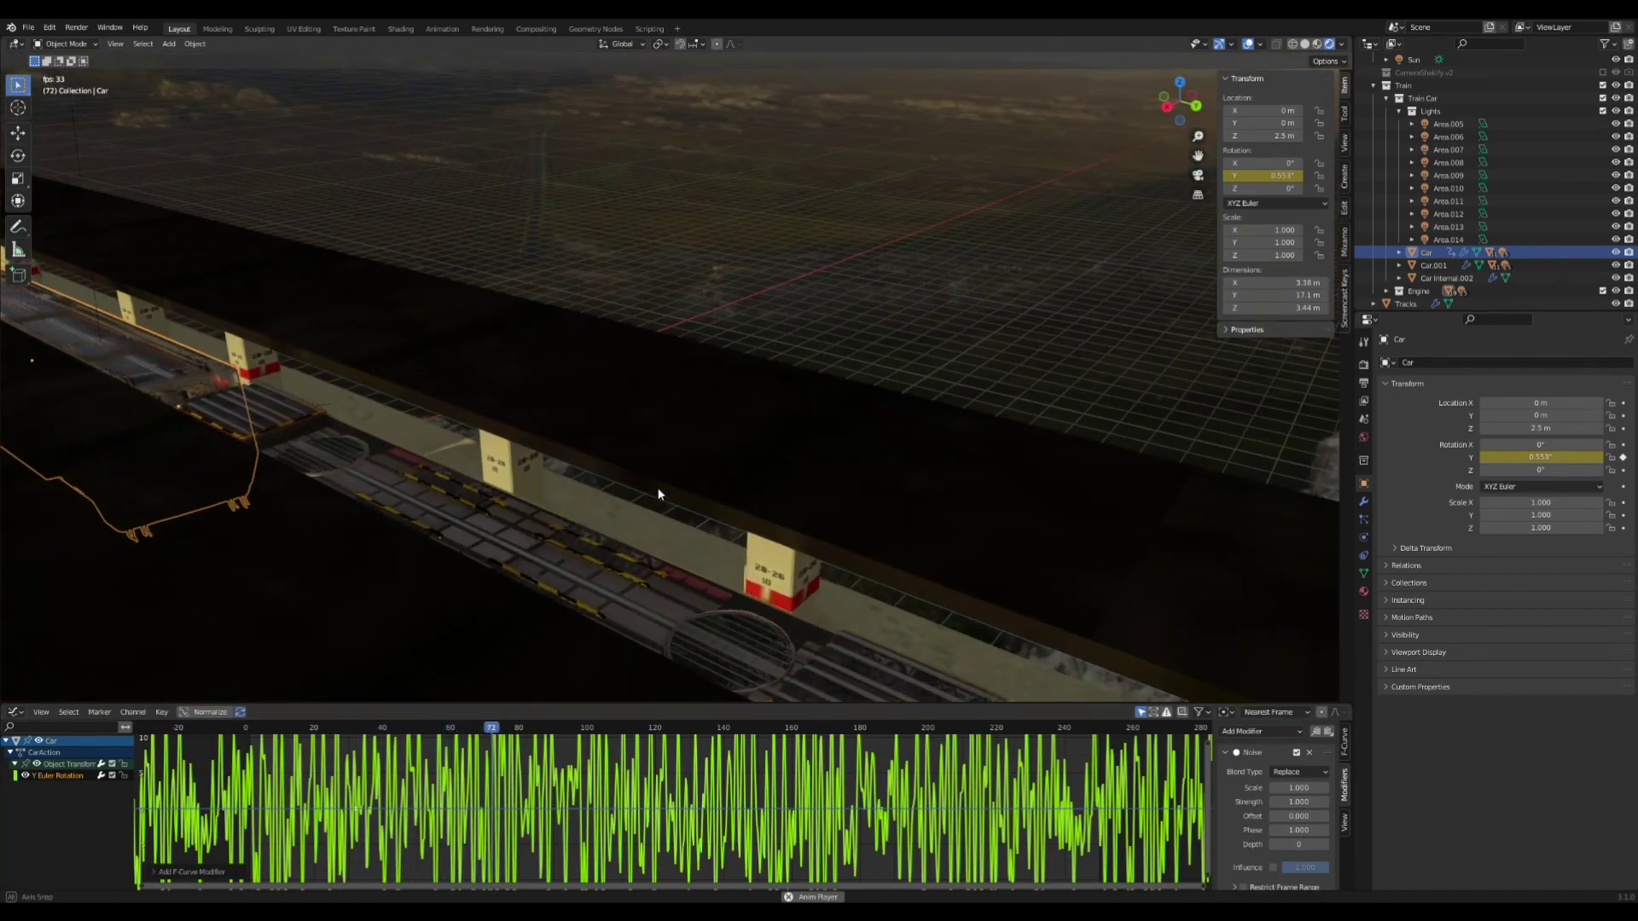
key("space")
middle_click_drag(1201, 159, 745, 285, "shift")
scroll(745, 285, "up", 4)
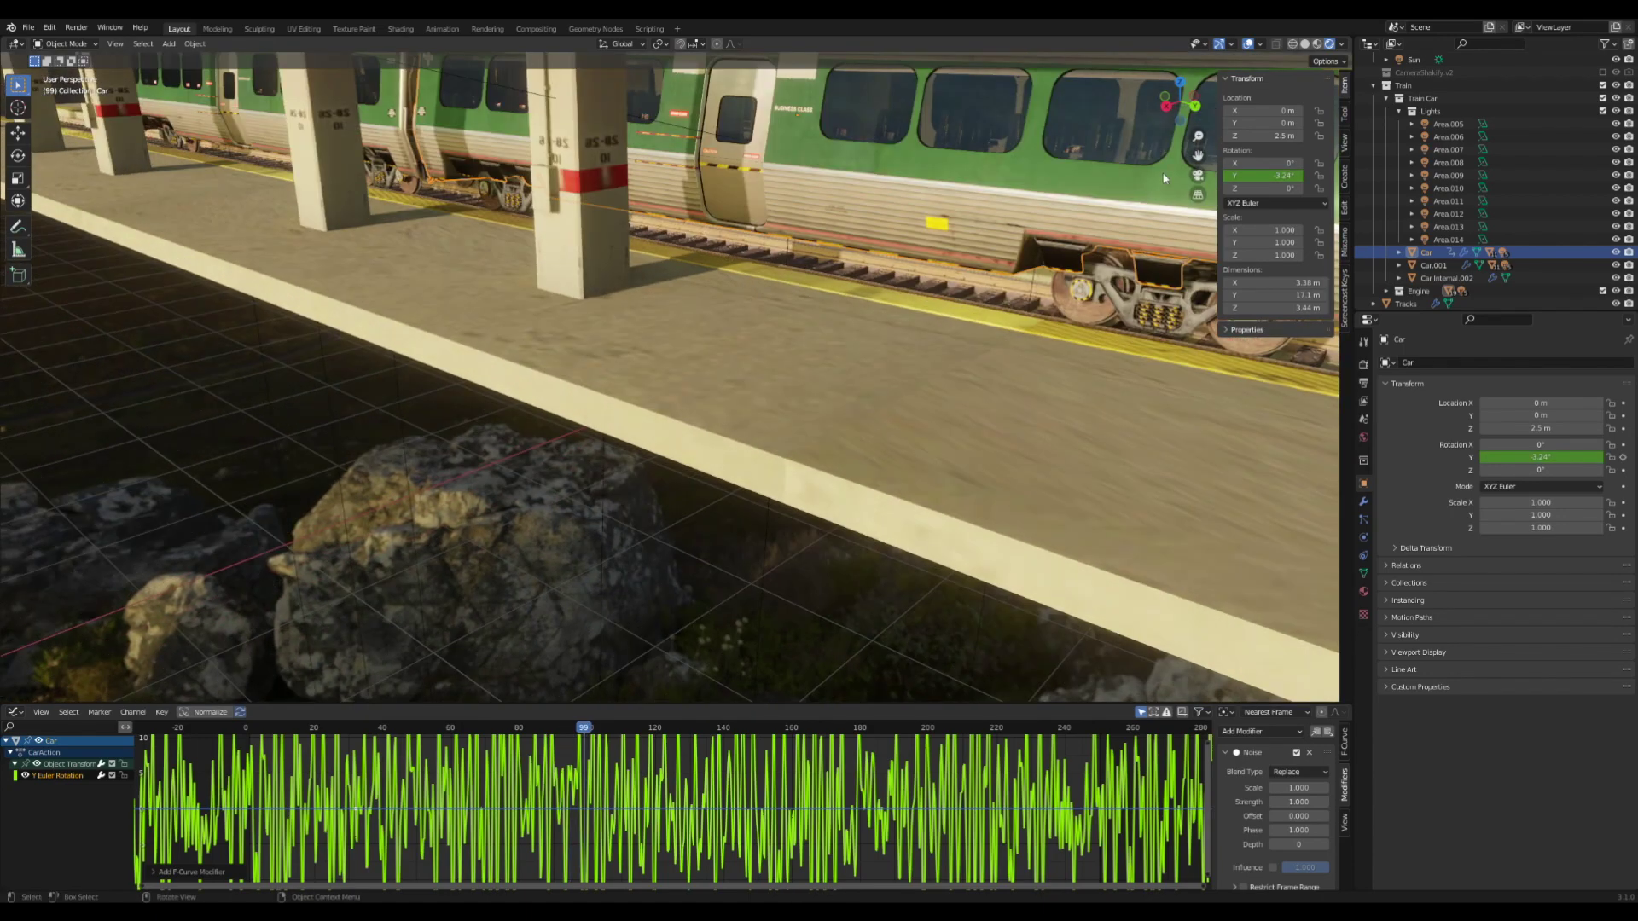
left_click_drag(1203, 159, 1026, 260)
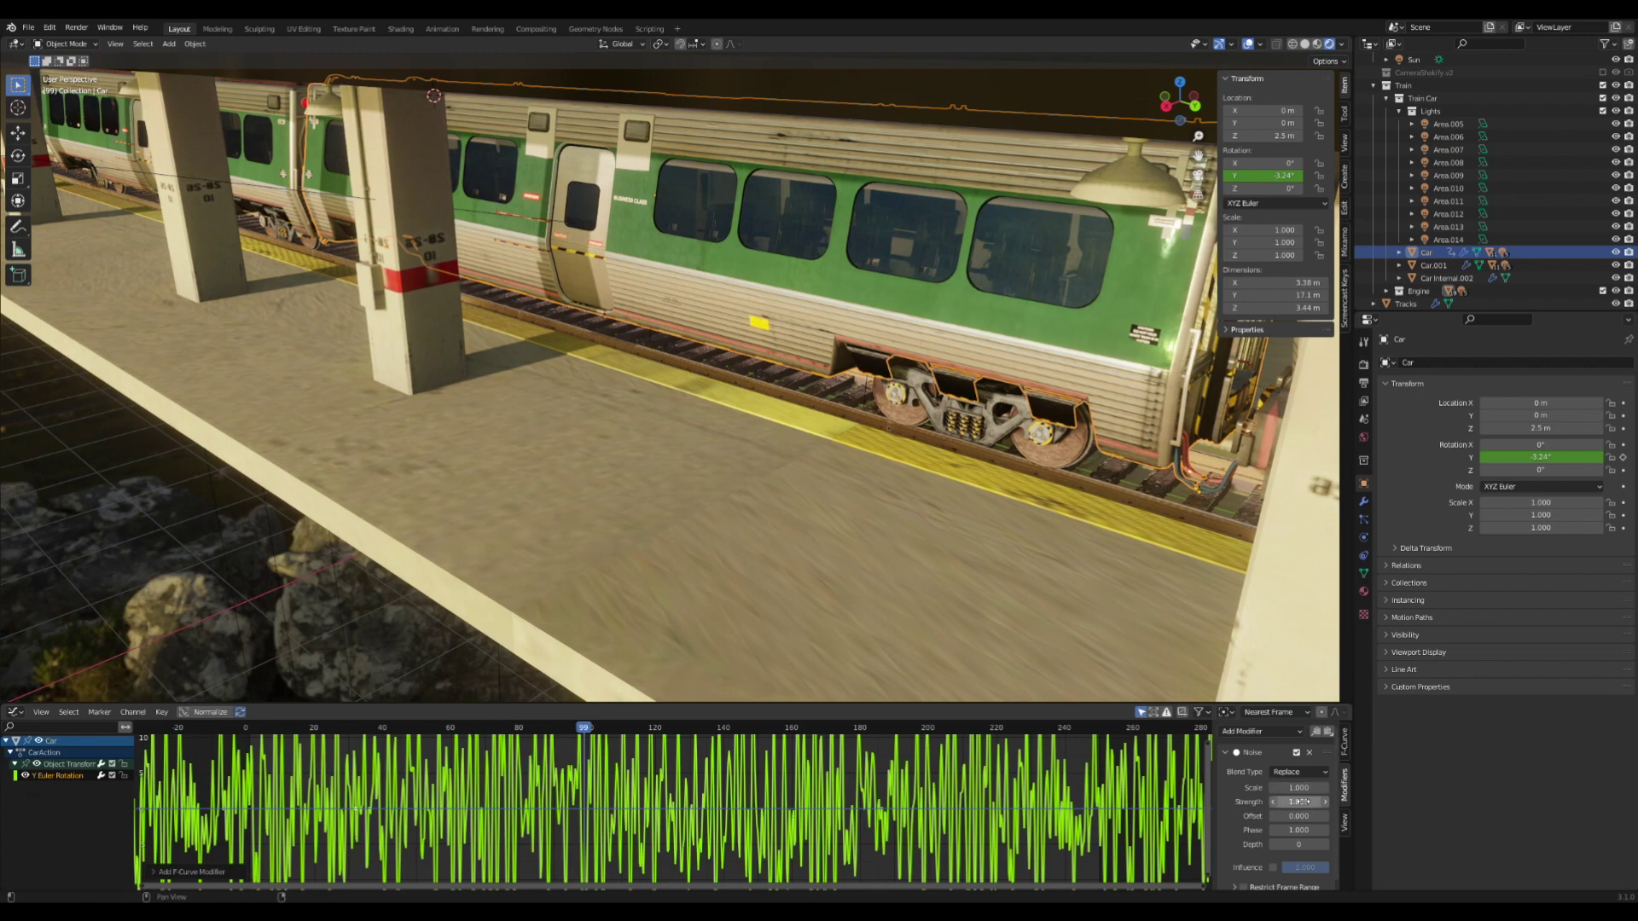
Set the Noise modifier's scale to 0.8.
left_click(1277, 793)
left_click(1276, 793)
left_click(1276, 793)
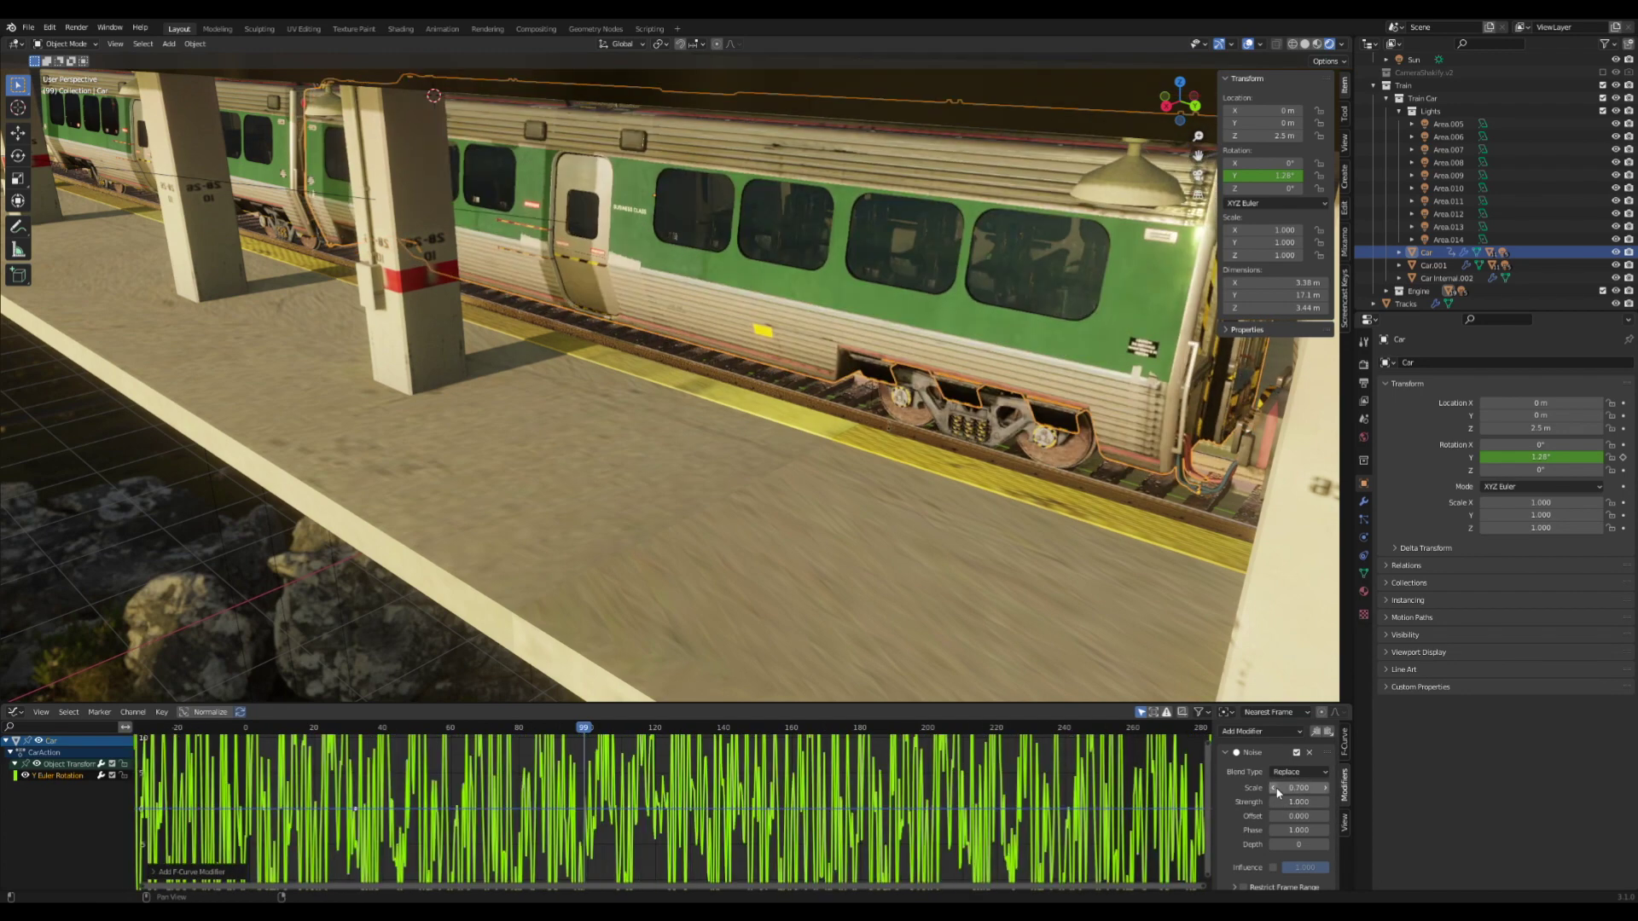
scroll(1294, 795, "up", 1, "ctrl")
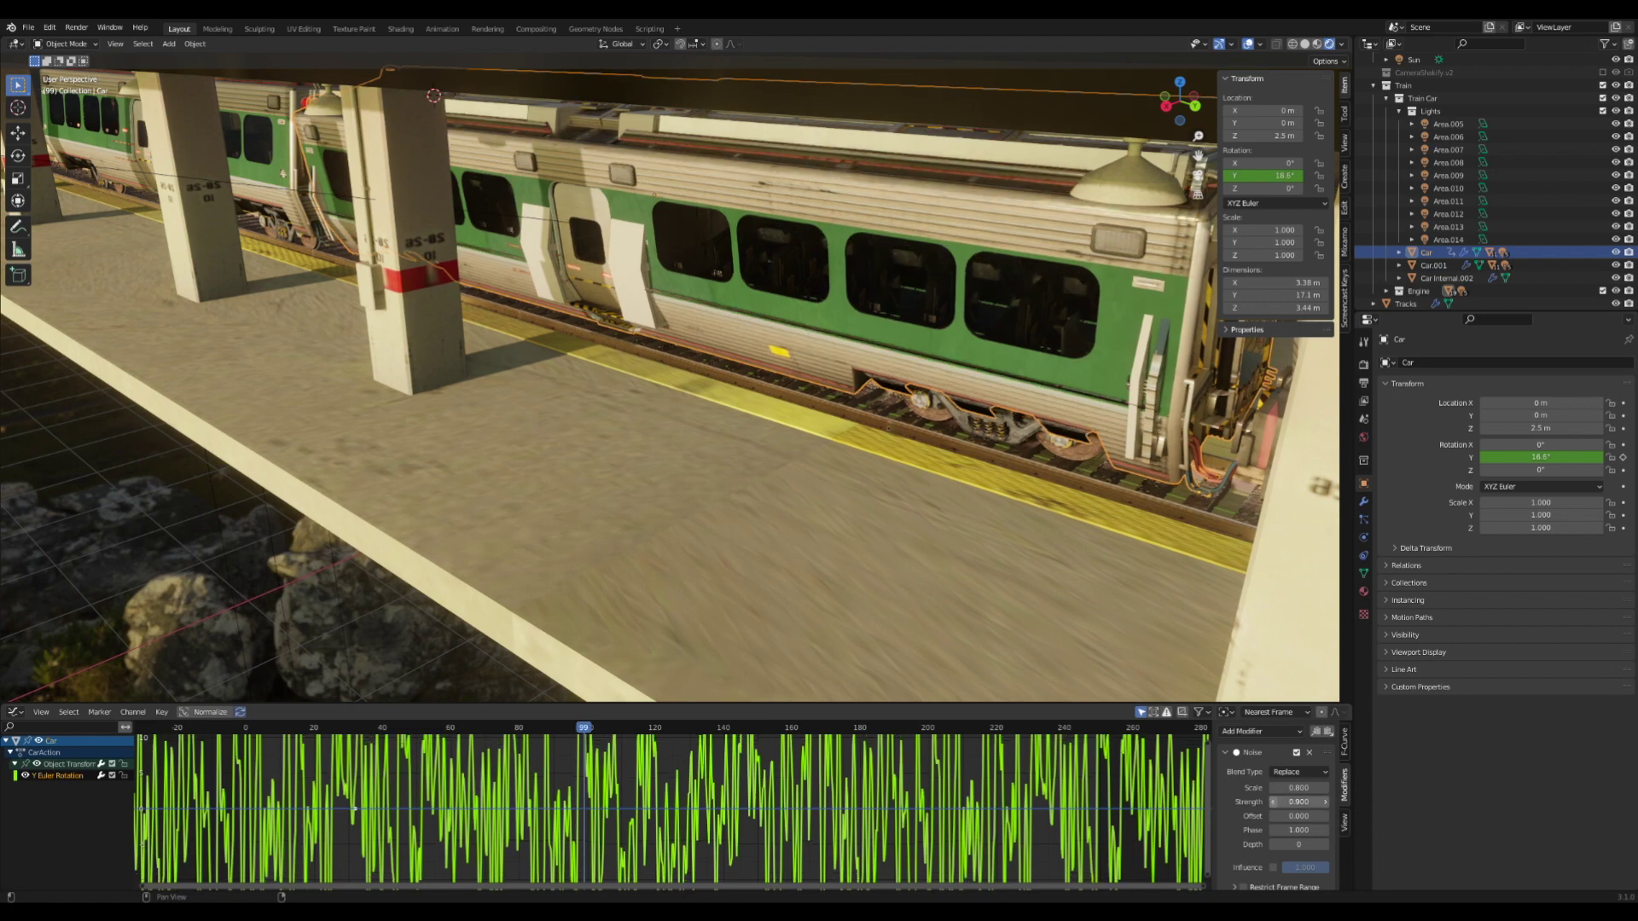
Reduce the Noise modifier's strength to 0.01.
scroll(1274, 802, "down", 9, "ctrl")
scroll(1297, 802, "down", 1, "ctrl")
scroll(1296, 802, "up", 1, "ctrl")
scroll(1297, 801, "down", 1, "ctrl")
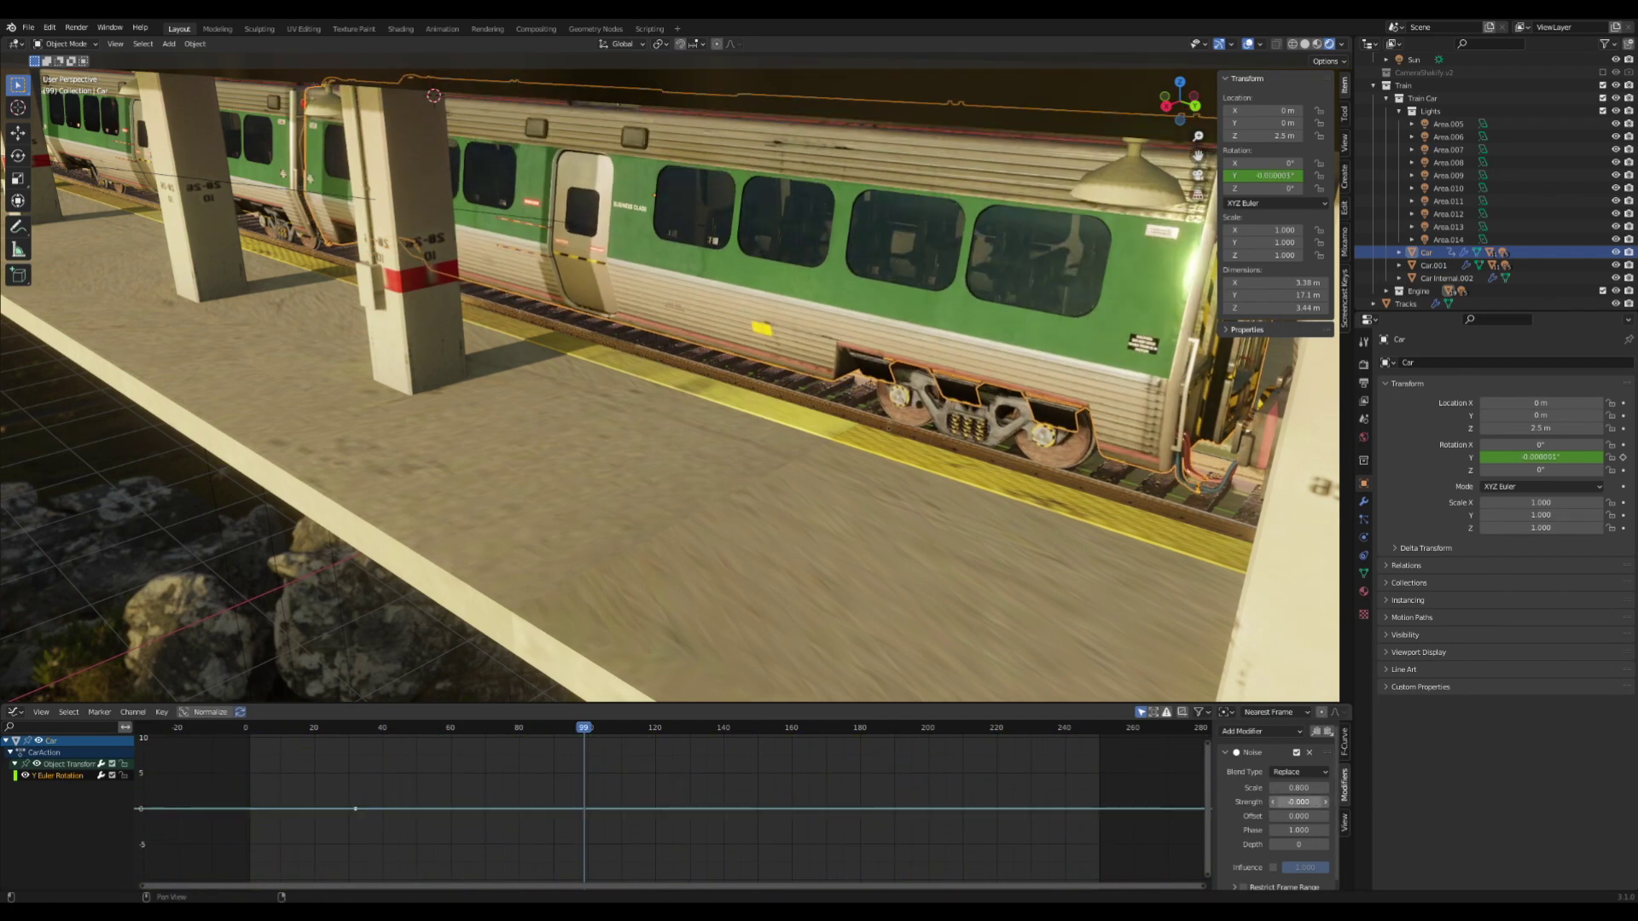
key("Return")
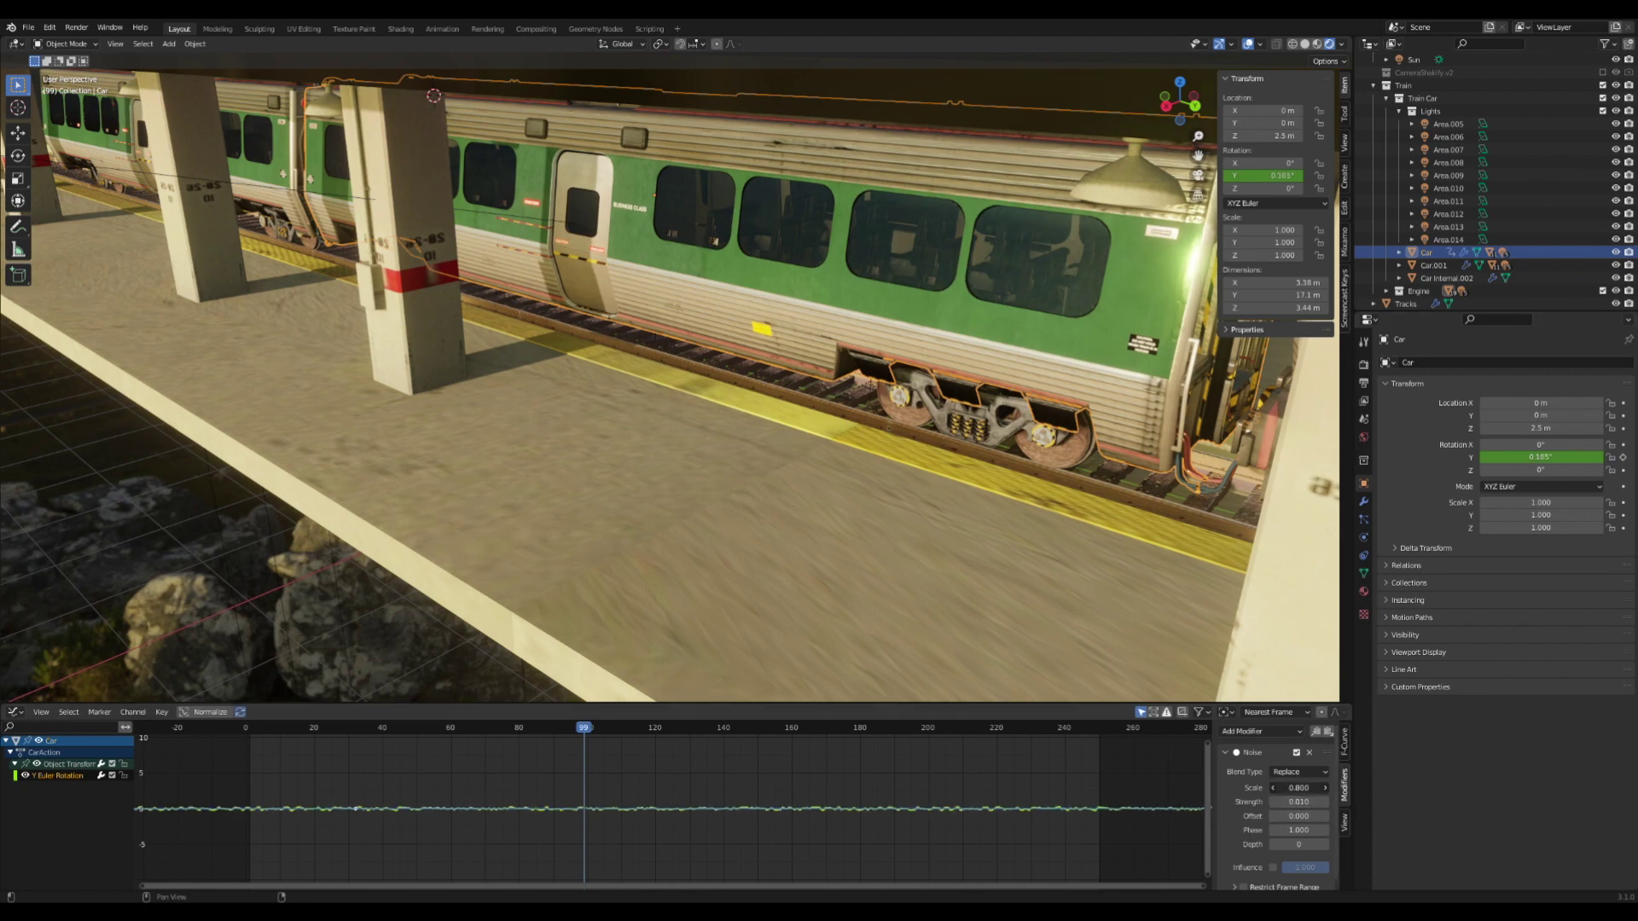
Raise the Noise modifier's scale for a slower sway, set its strength to 0.03, and play the animation.
left_click_drag(1298, 788, 1343, 788)
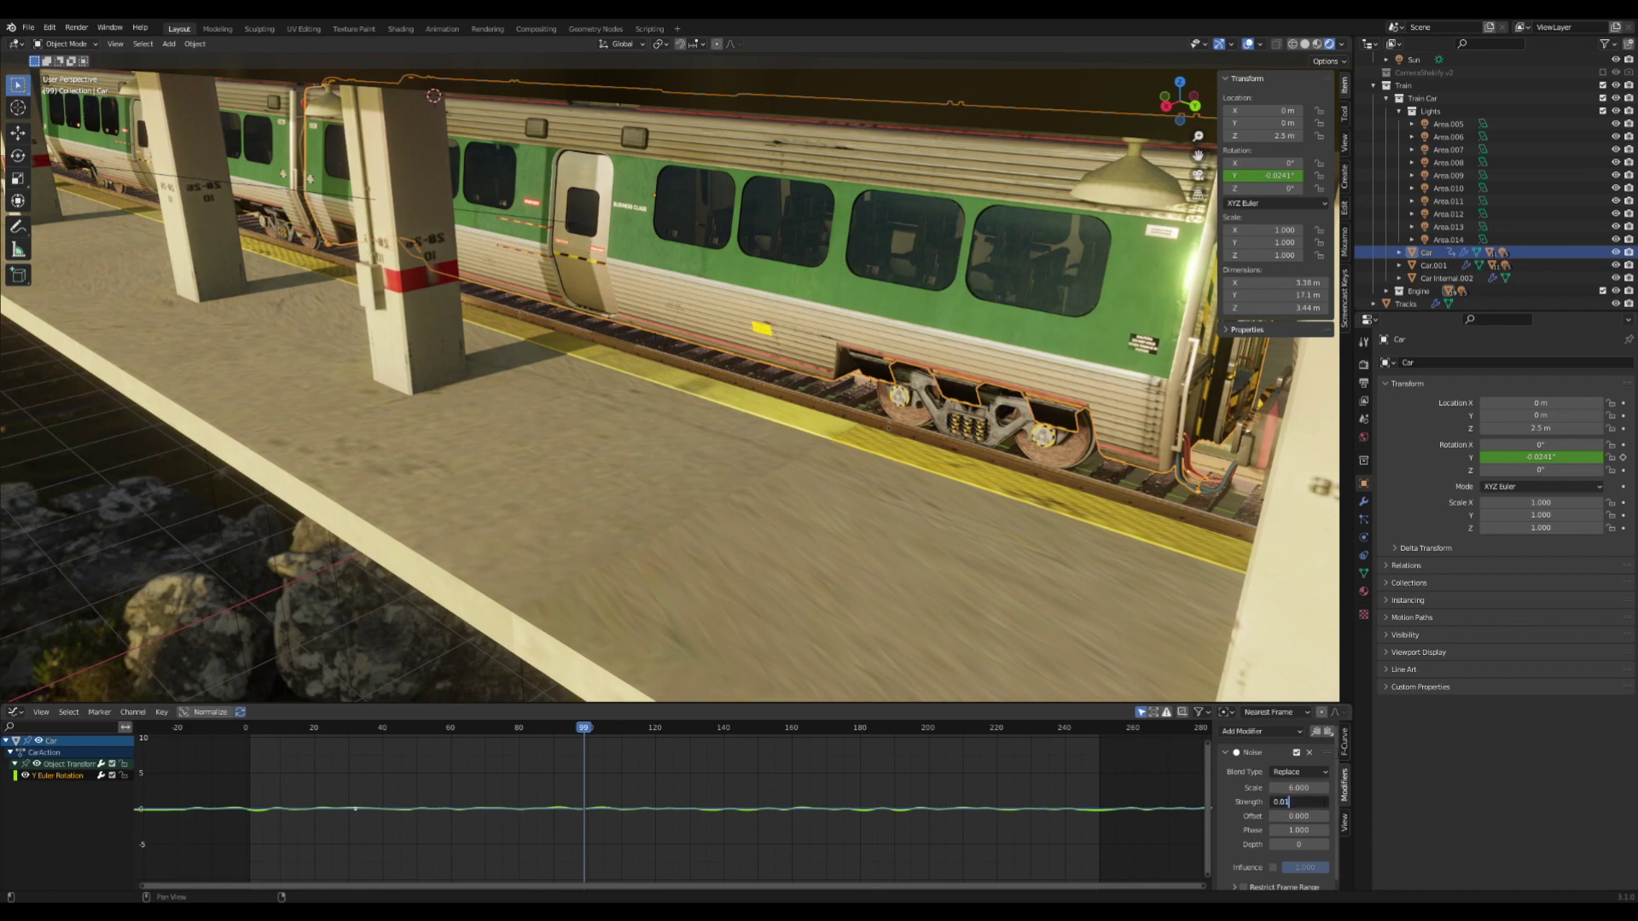
type("3")
key("Return")
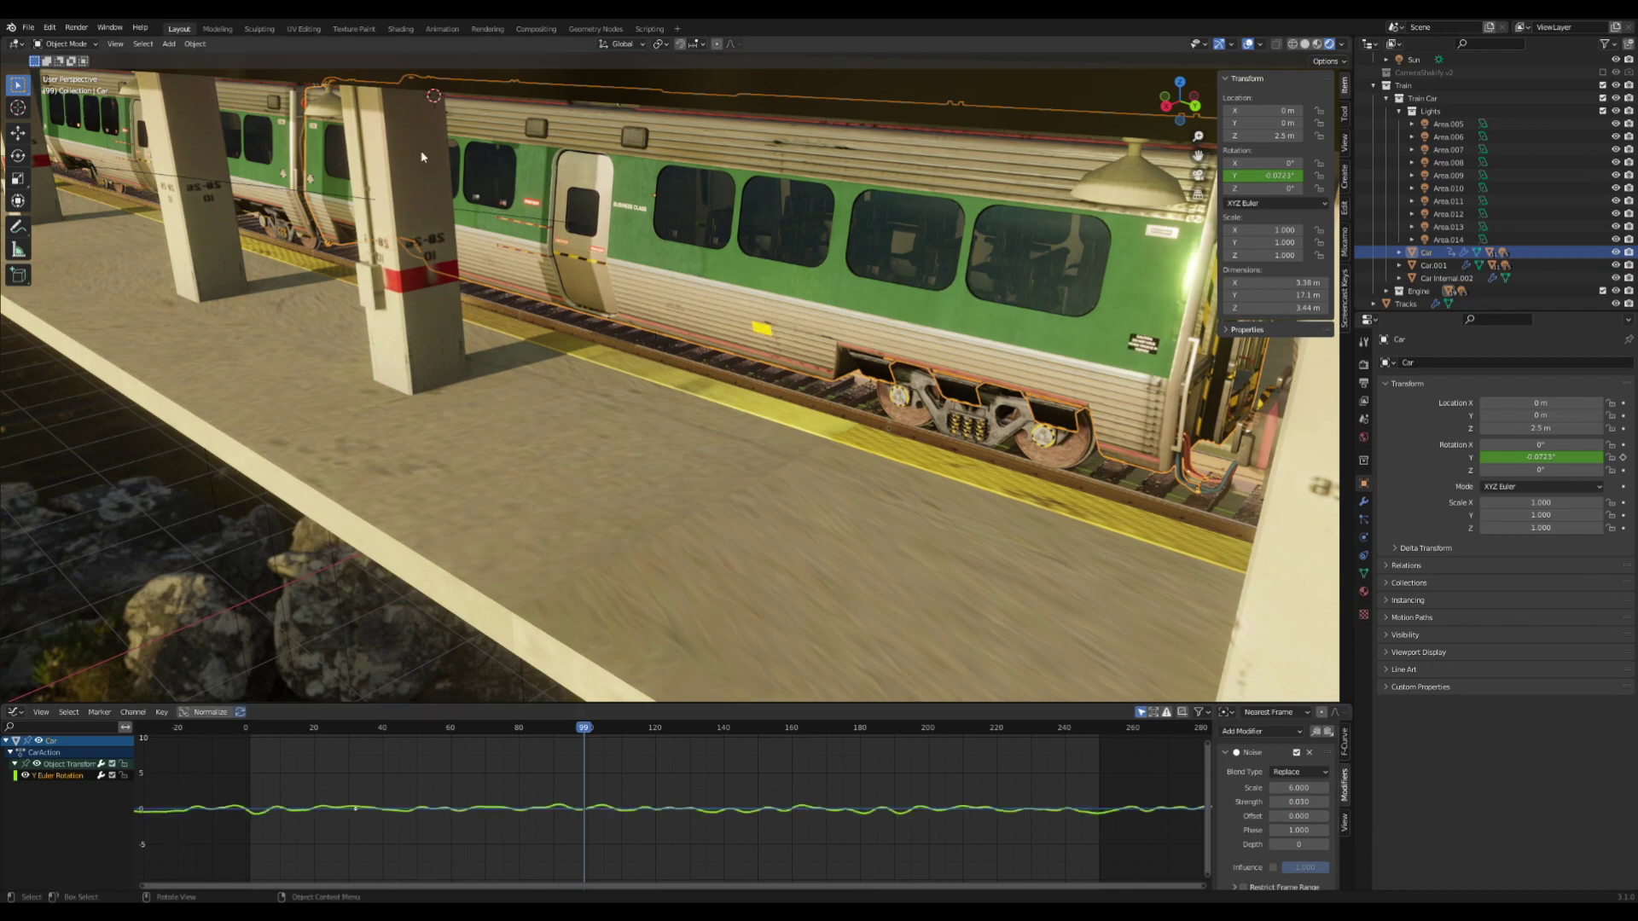
key("space")
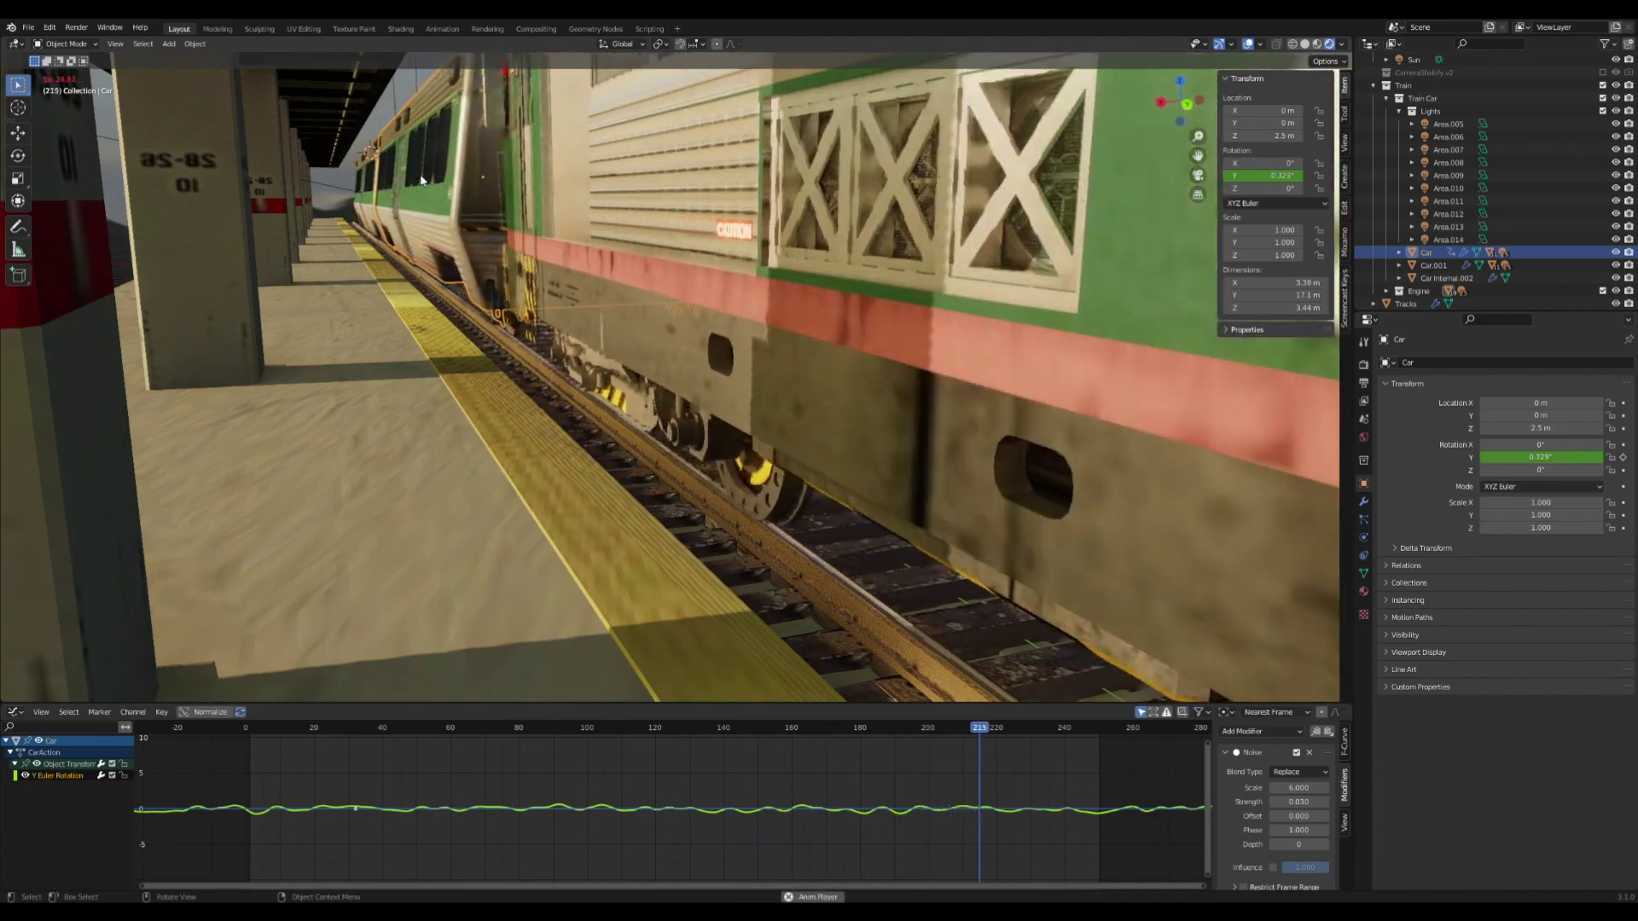
Copy the first car's Noise modifier and paste it onto a keyed Y rotation of the second car, Car.001.
key("space")
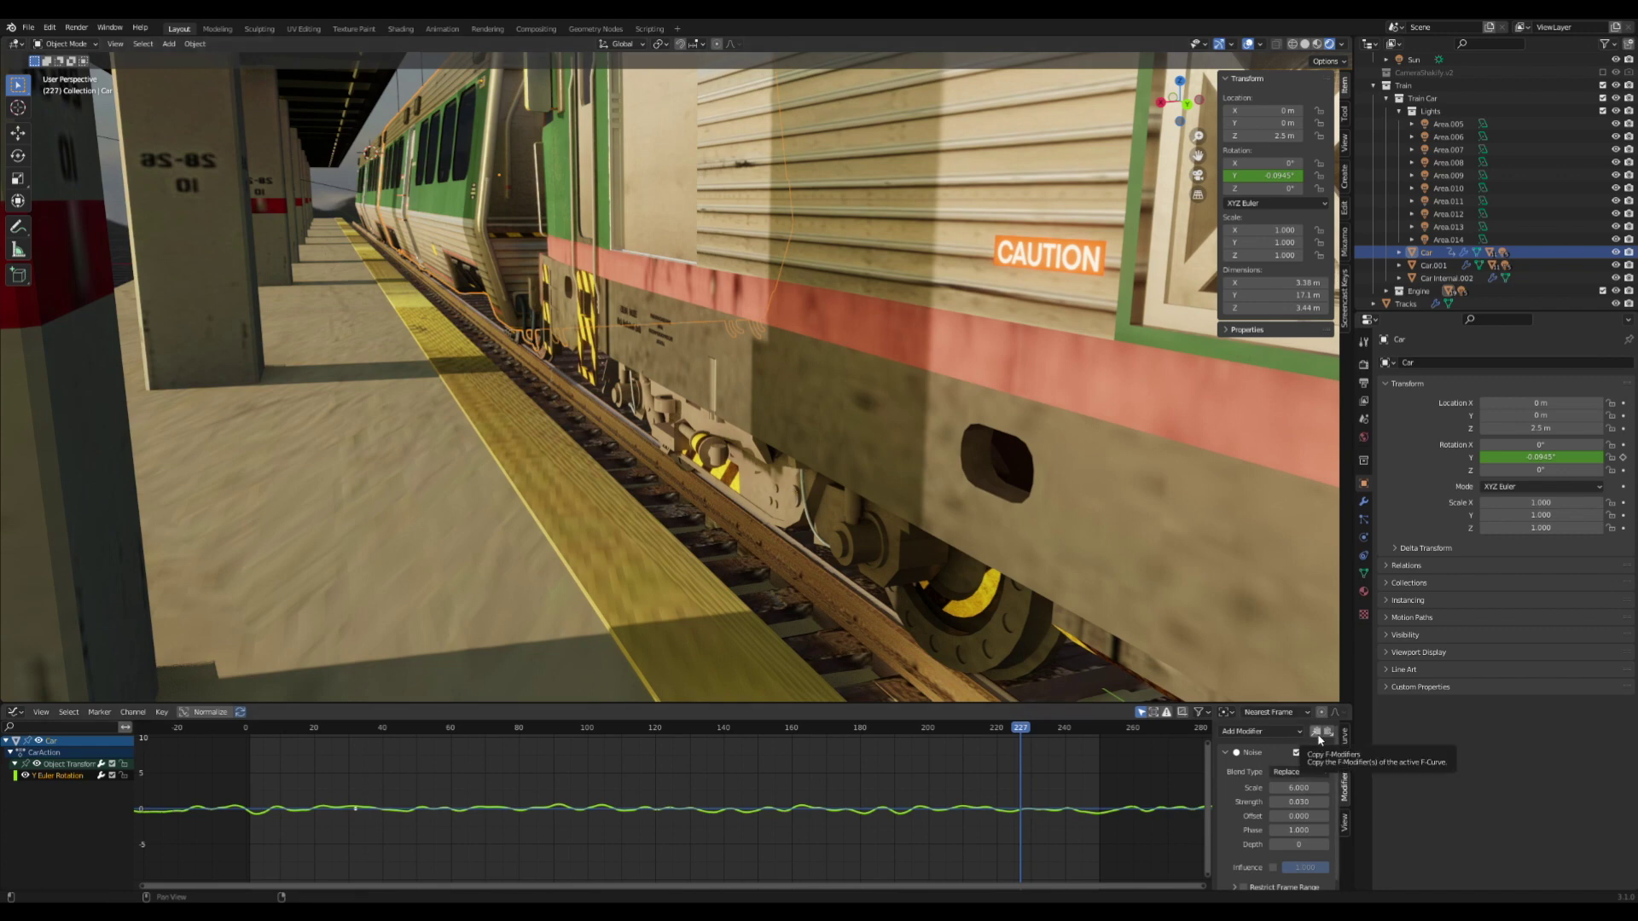
scroll(657, 317, "down", 8)
middle_click_drag(657, 317, 713, 339)
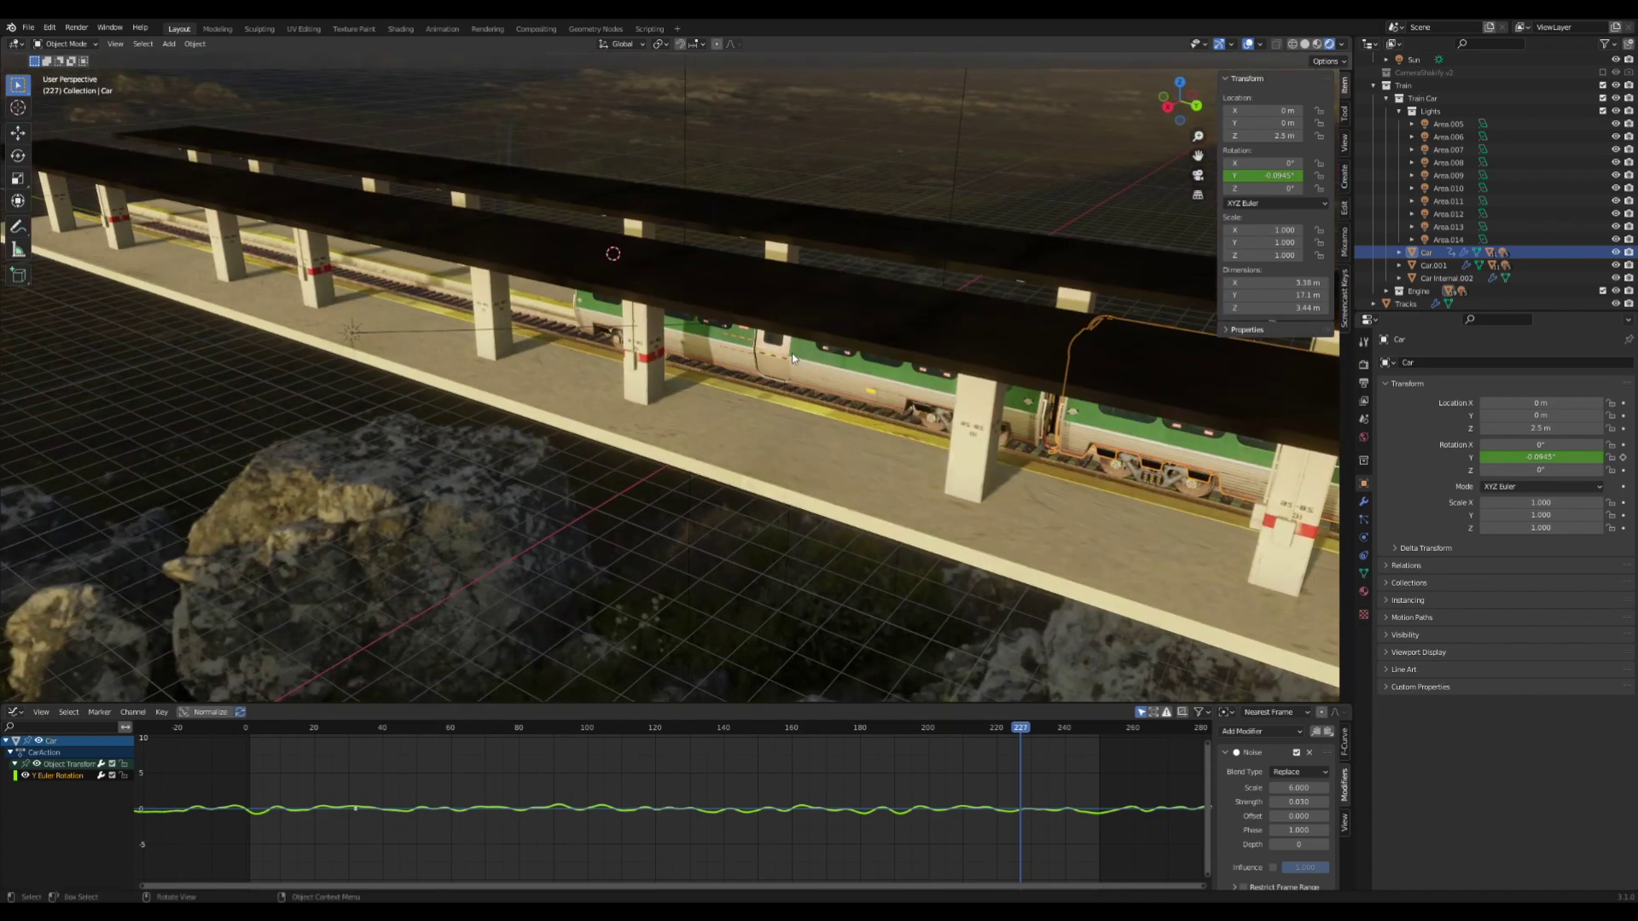
left_click(827, 376)
middle_click_drag(827, 376, 832, 382)
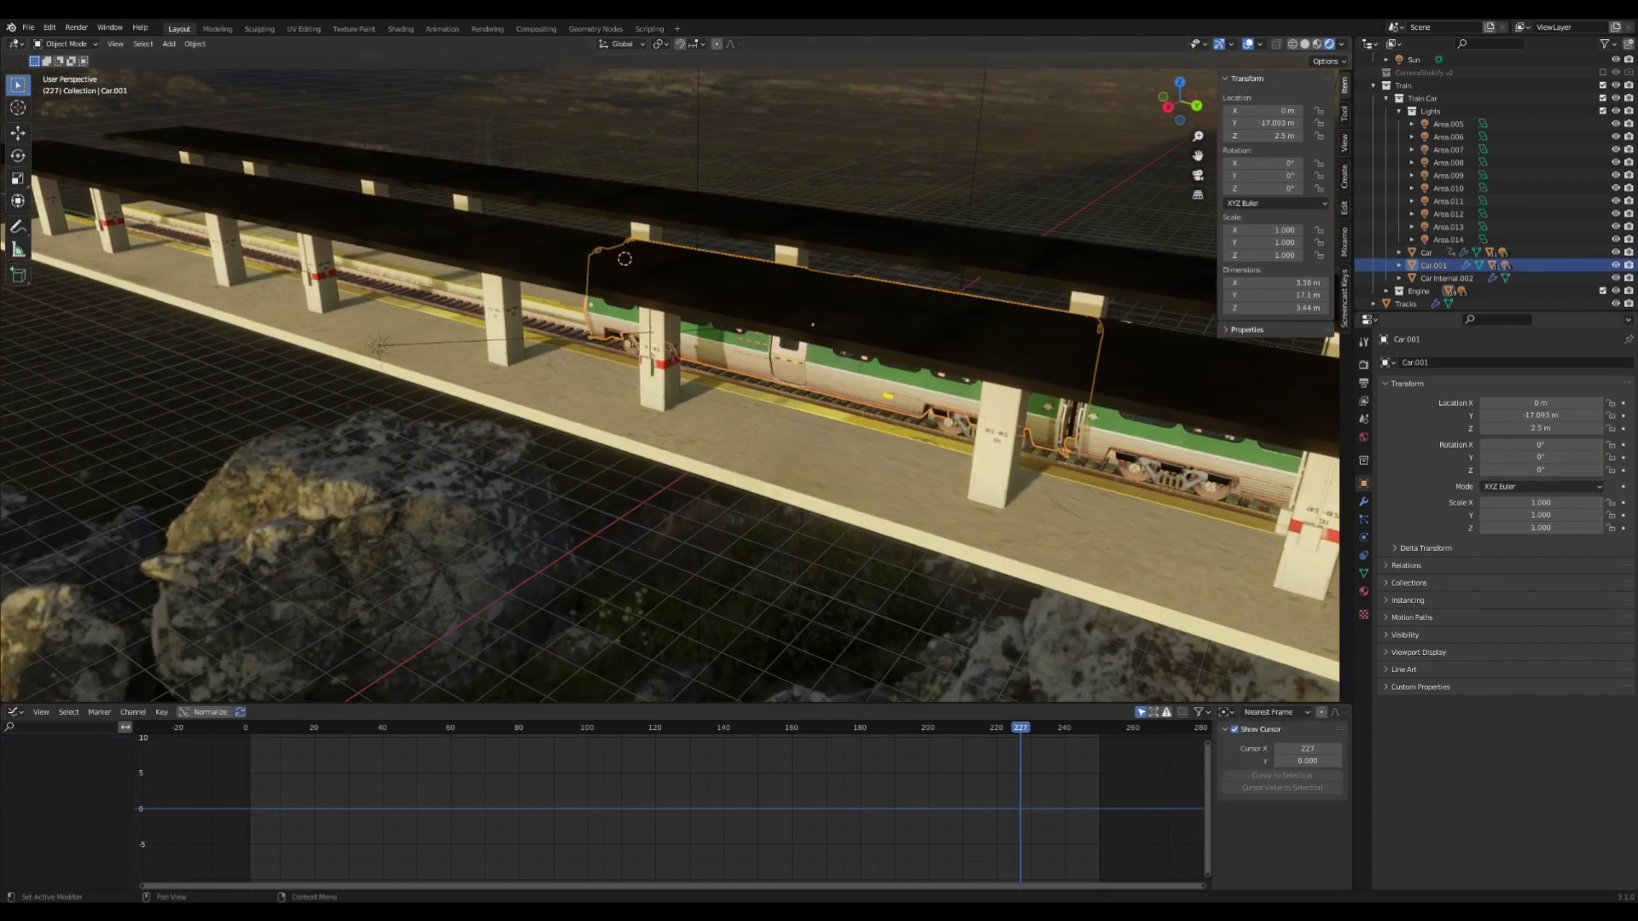
left_click(1625, 459)
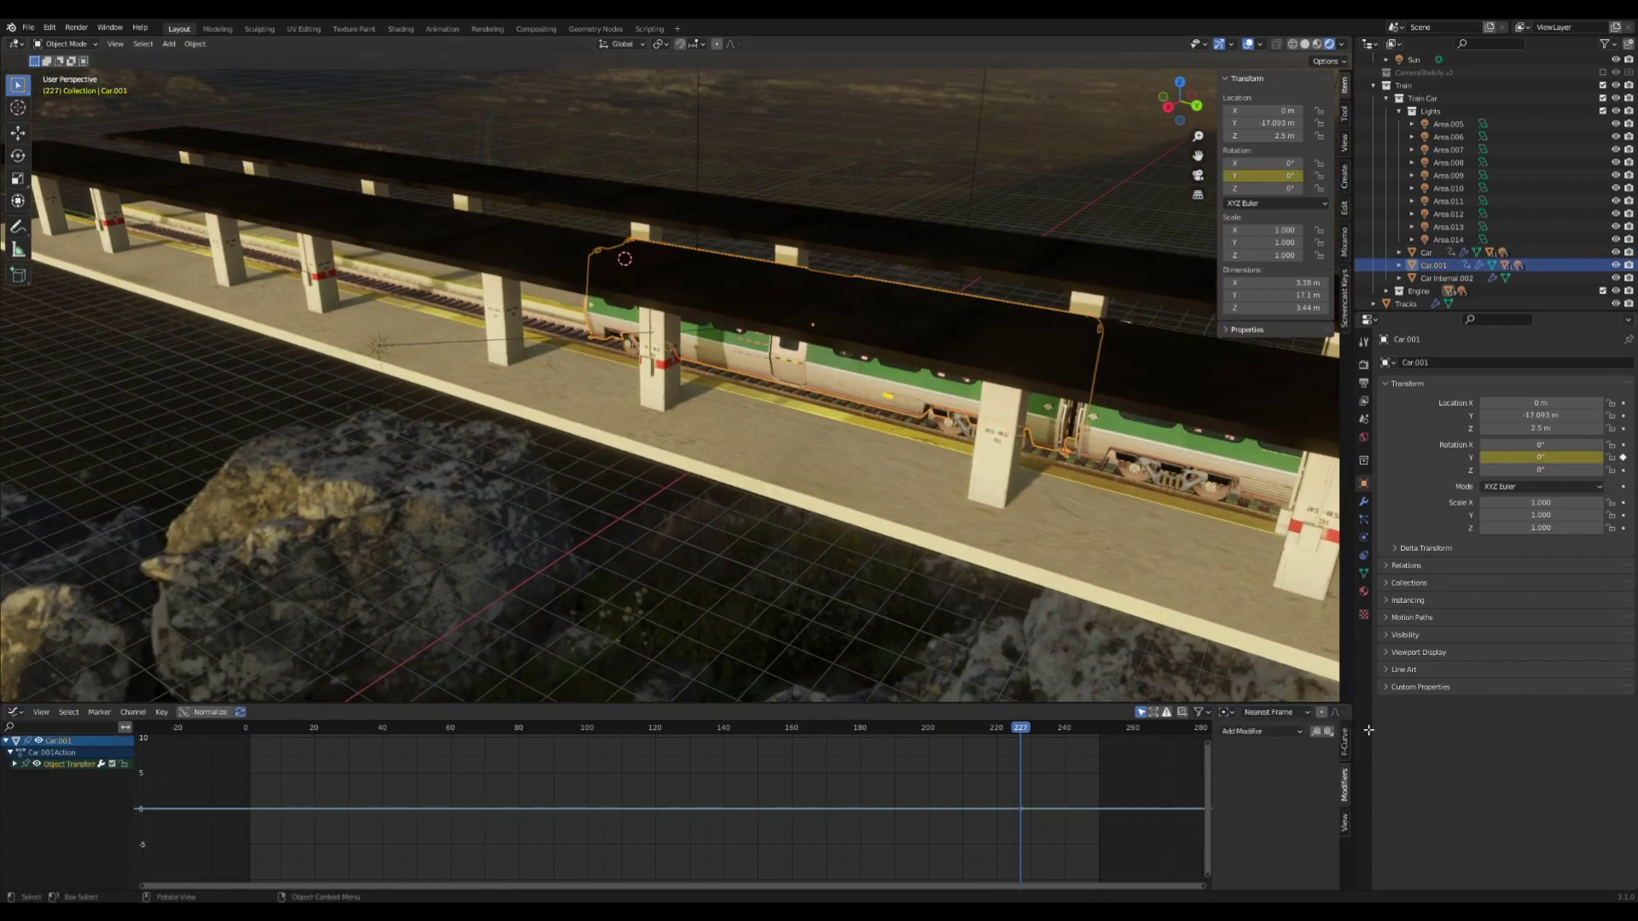
left_click(1329, 732)
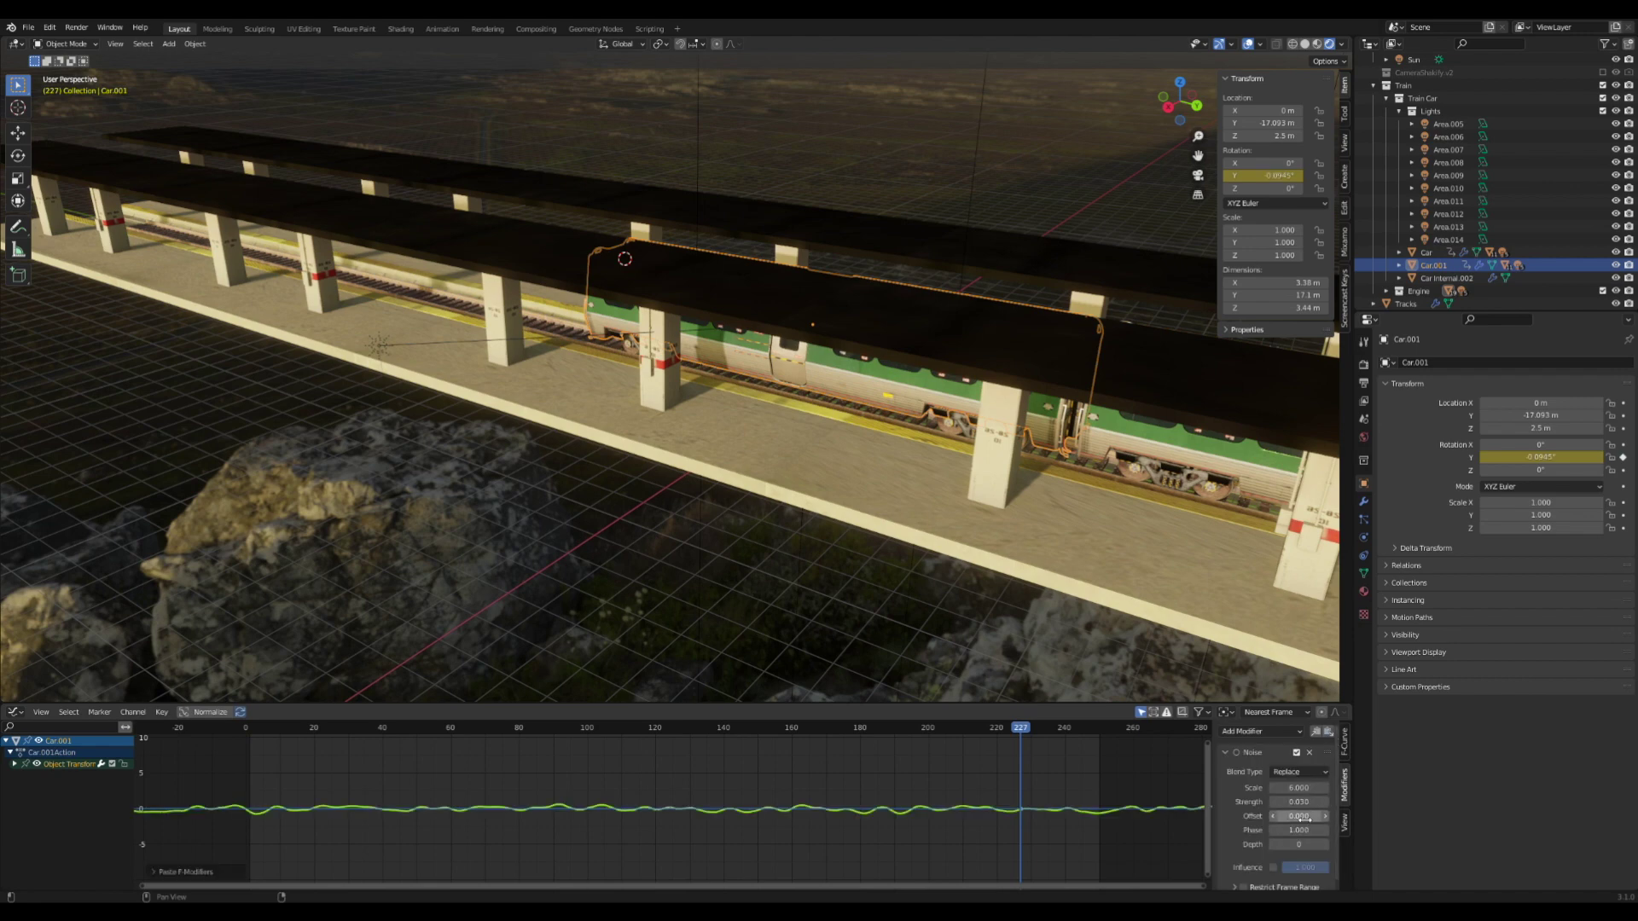
Set the offset of Car.001's Noise modifier to 58.5 and play the animation to compare the cars.
mouse_move(1300, 818)
left_mouse_down()
mouse_move(1326, 817)
mouse_move(1300, 817)
left_mouse_up()
middle_click_drag(892, 475, 717, 691)
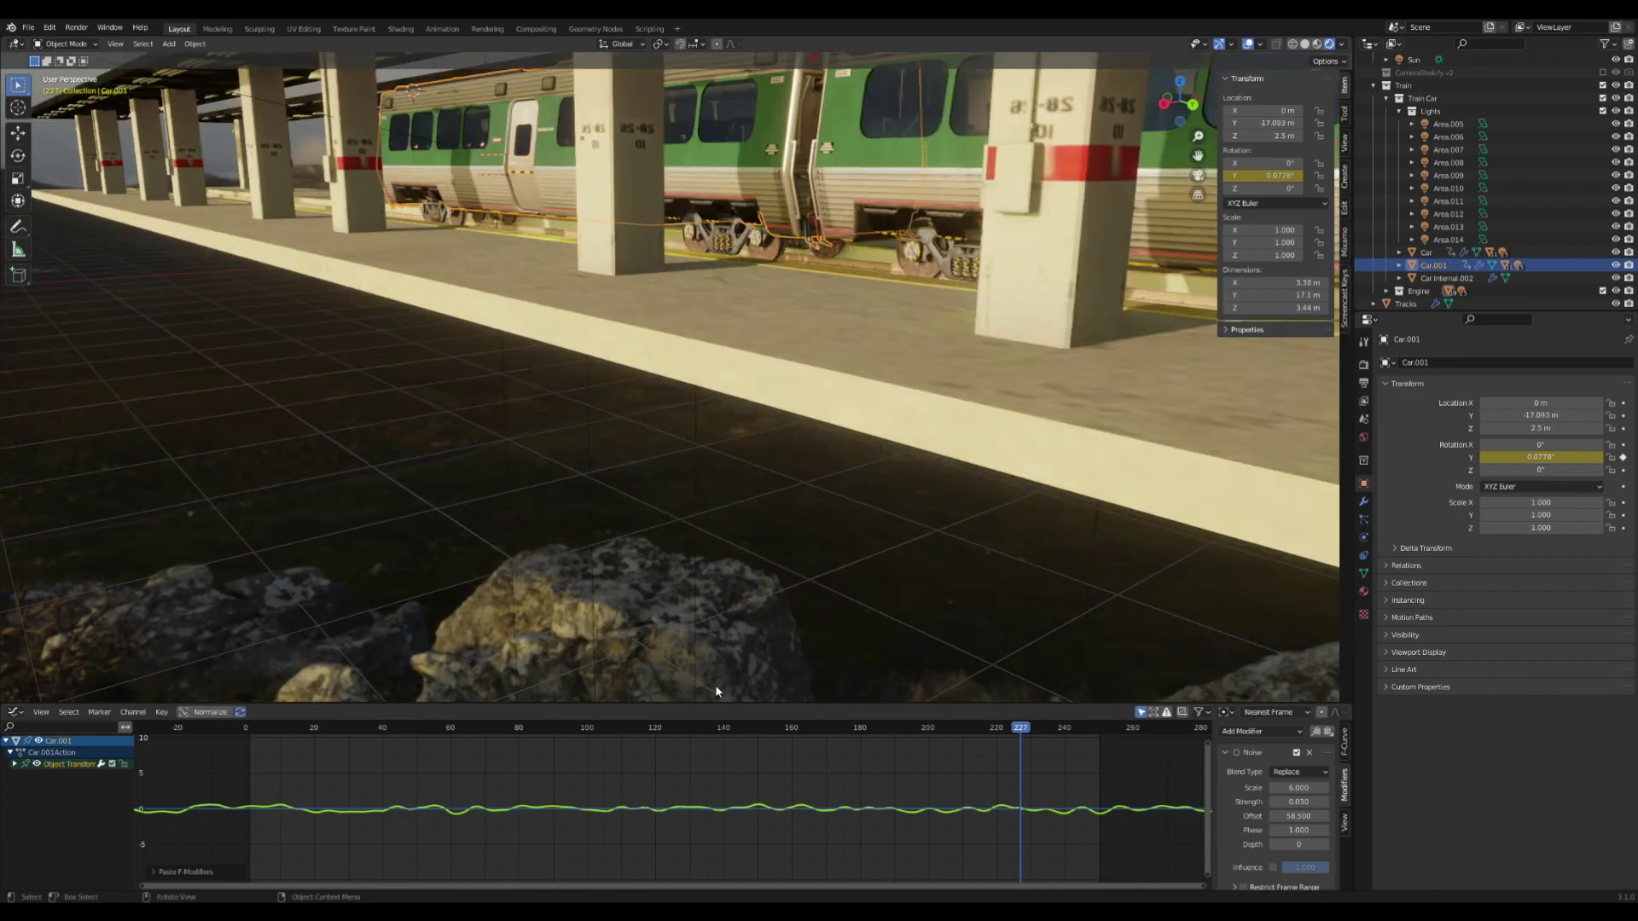
left_click(597, 737)
key("space")
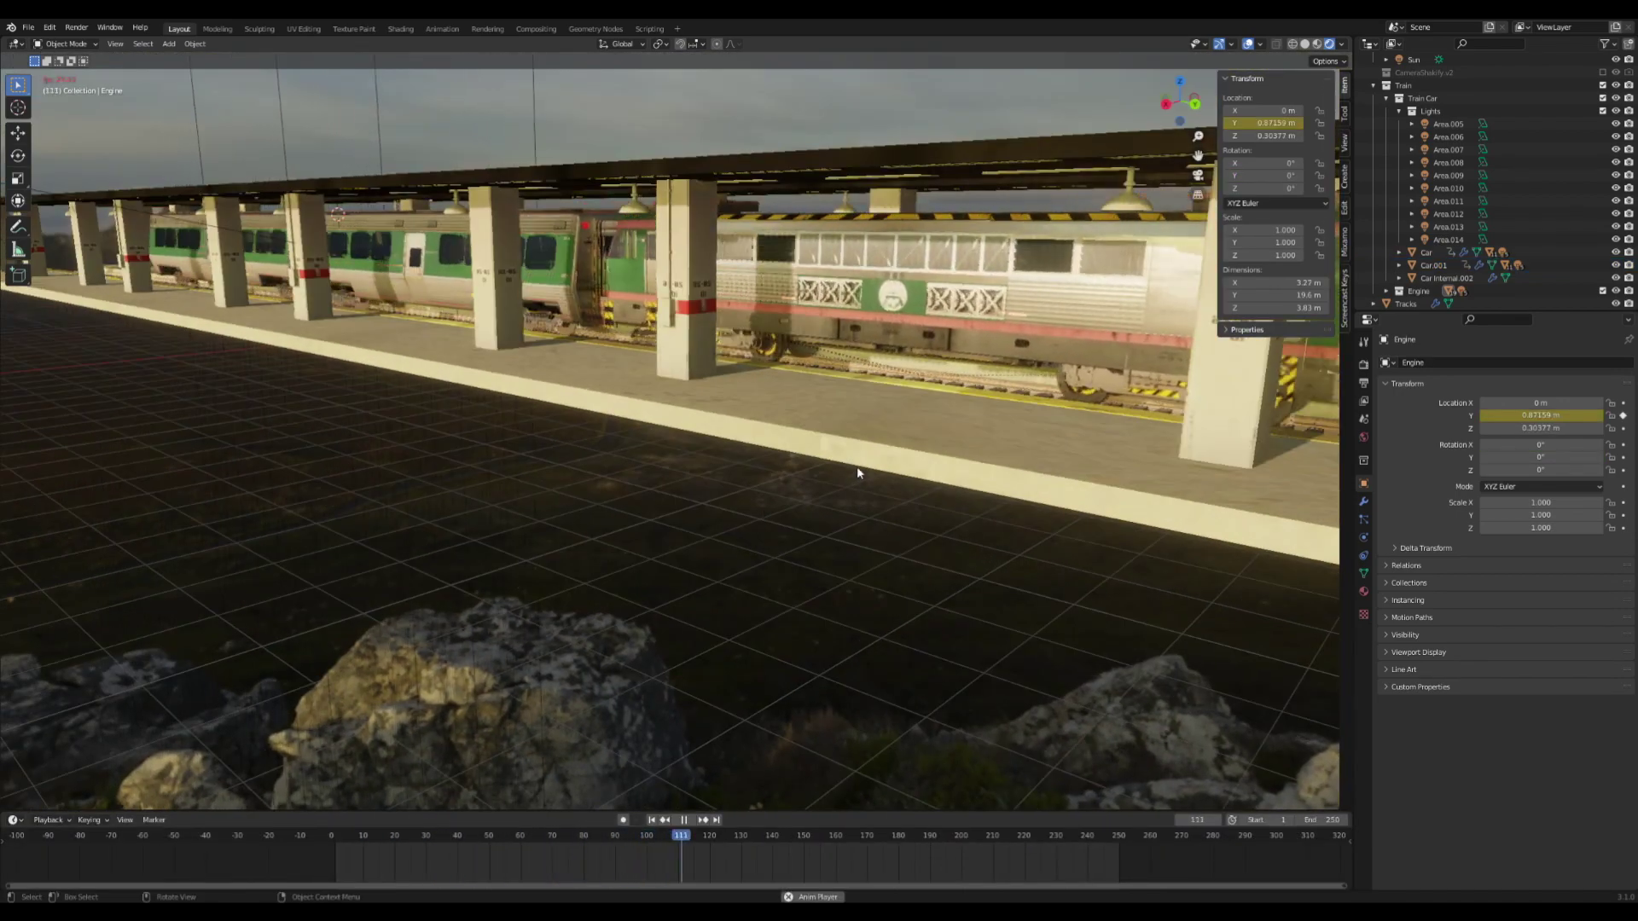
Set the engine's location keyframes to linear extrapolation and return the animation to the first frame.
key("space")
left_click(984, 400)
left_click(461, 839)
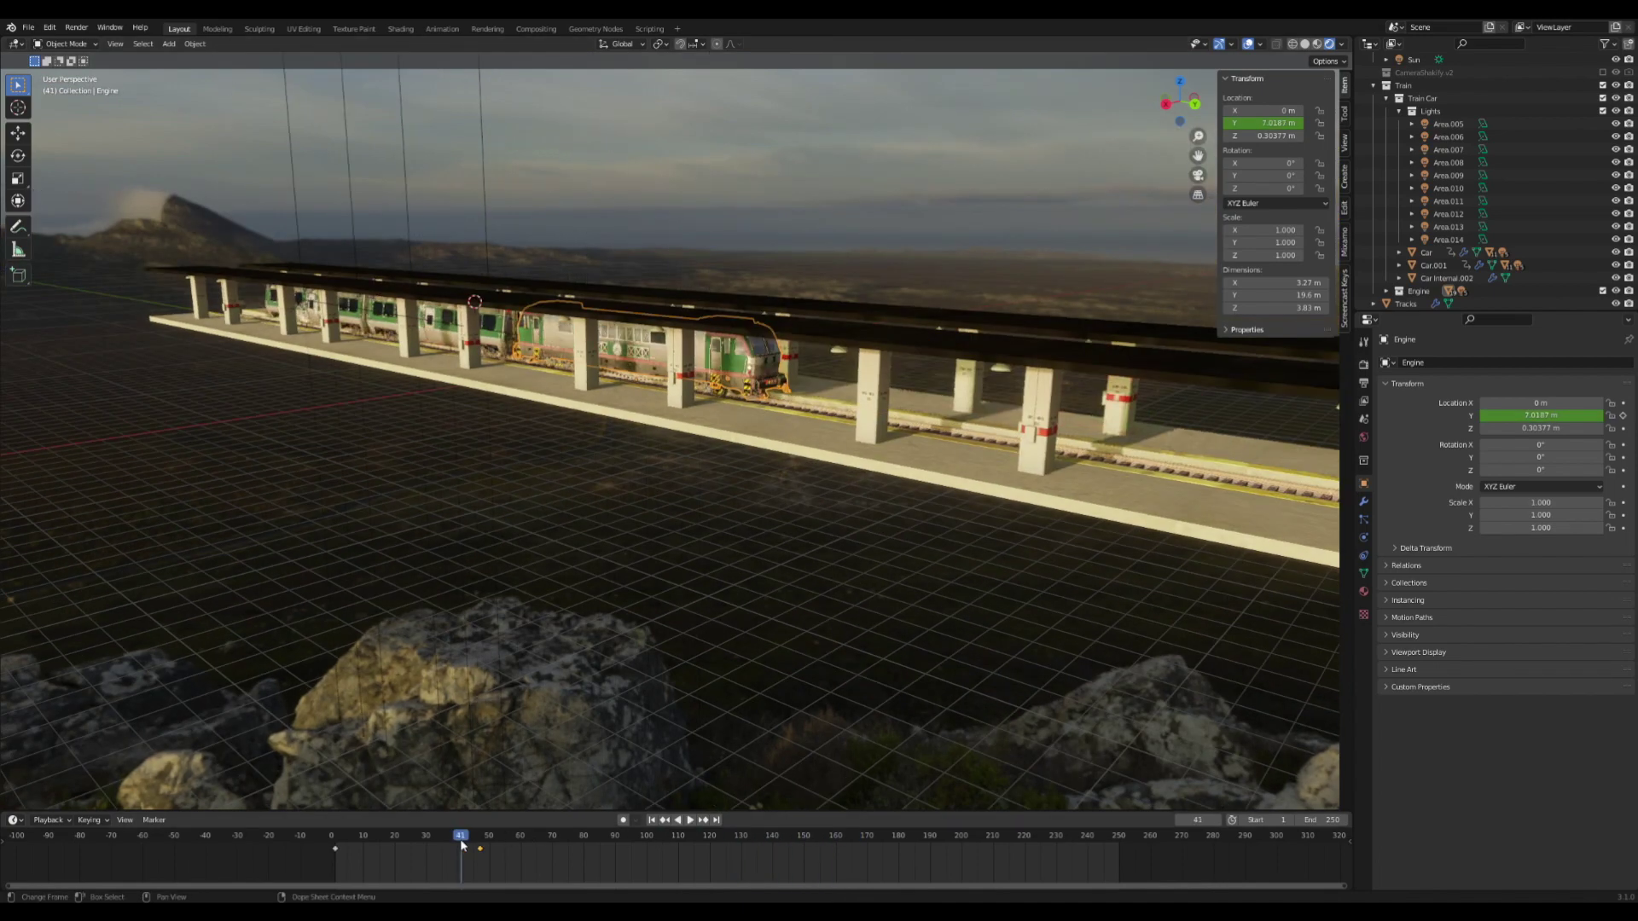
left_click(652, 819)
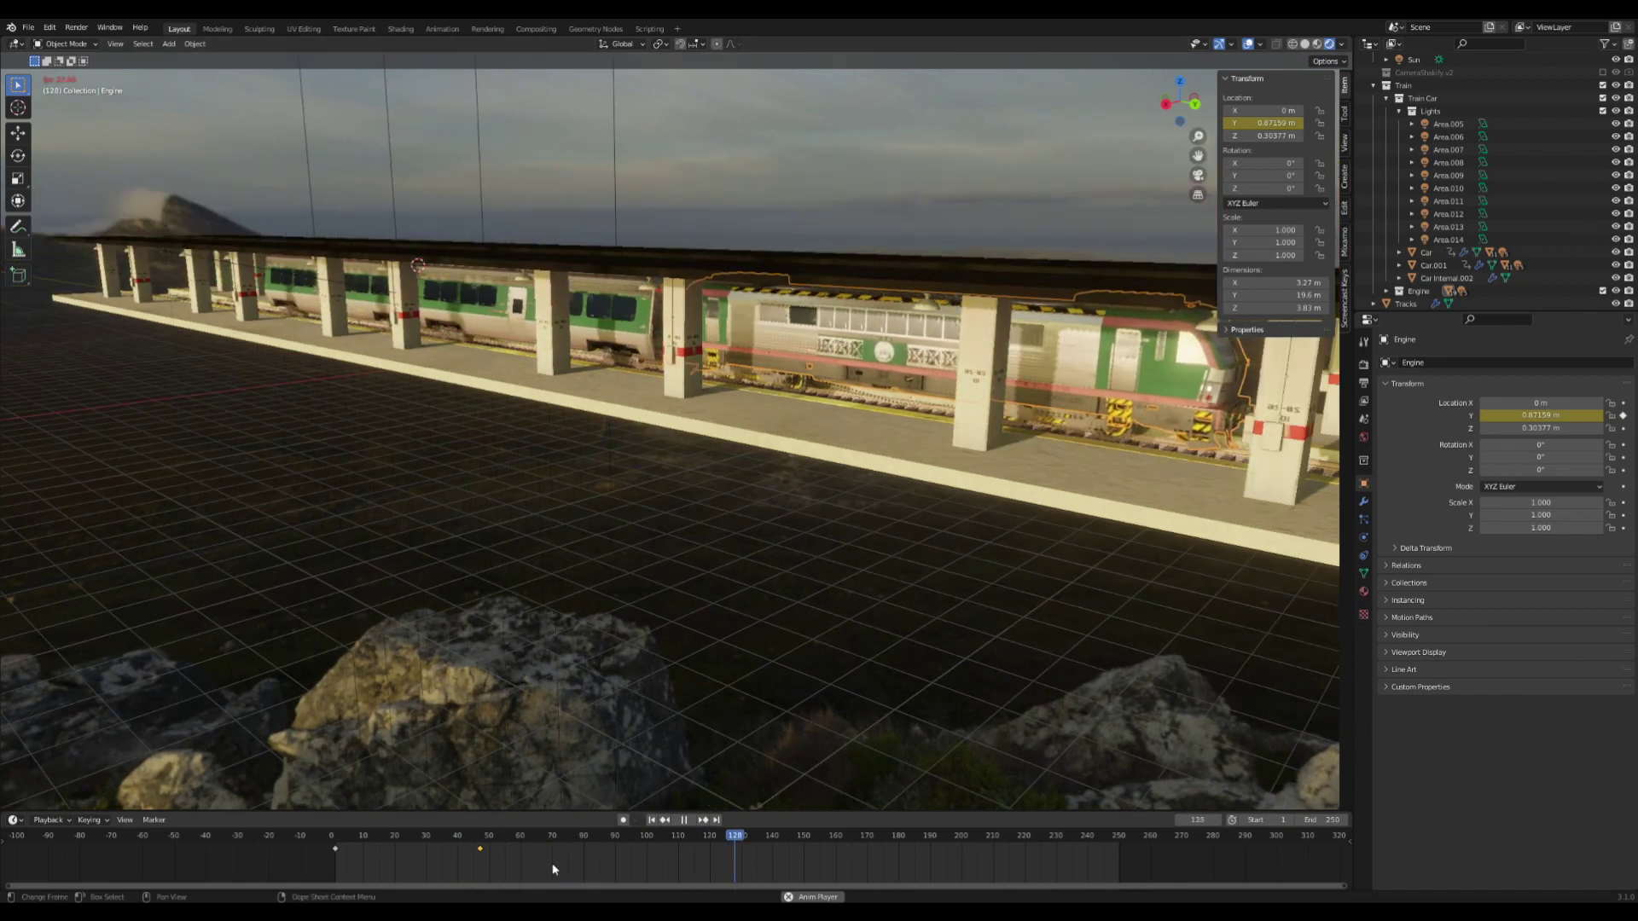
key("shift+e")
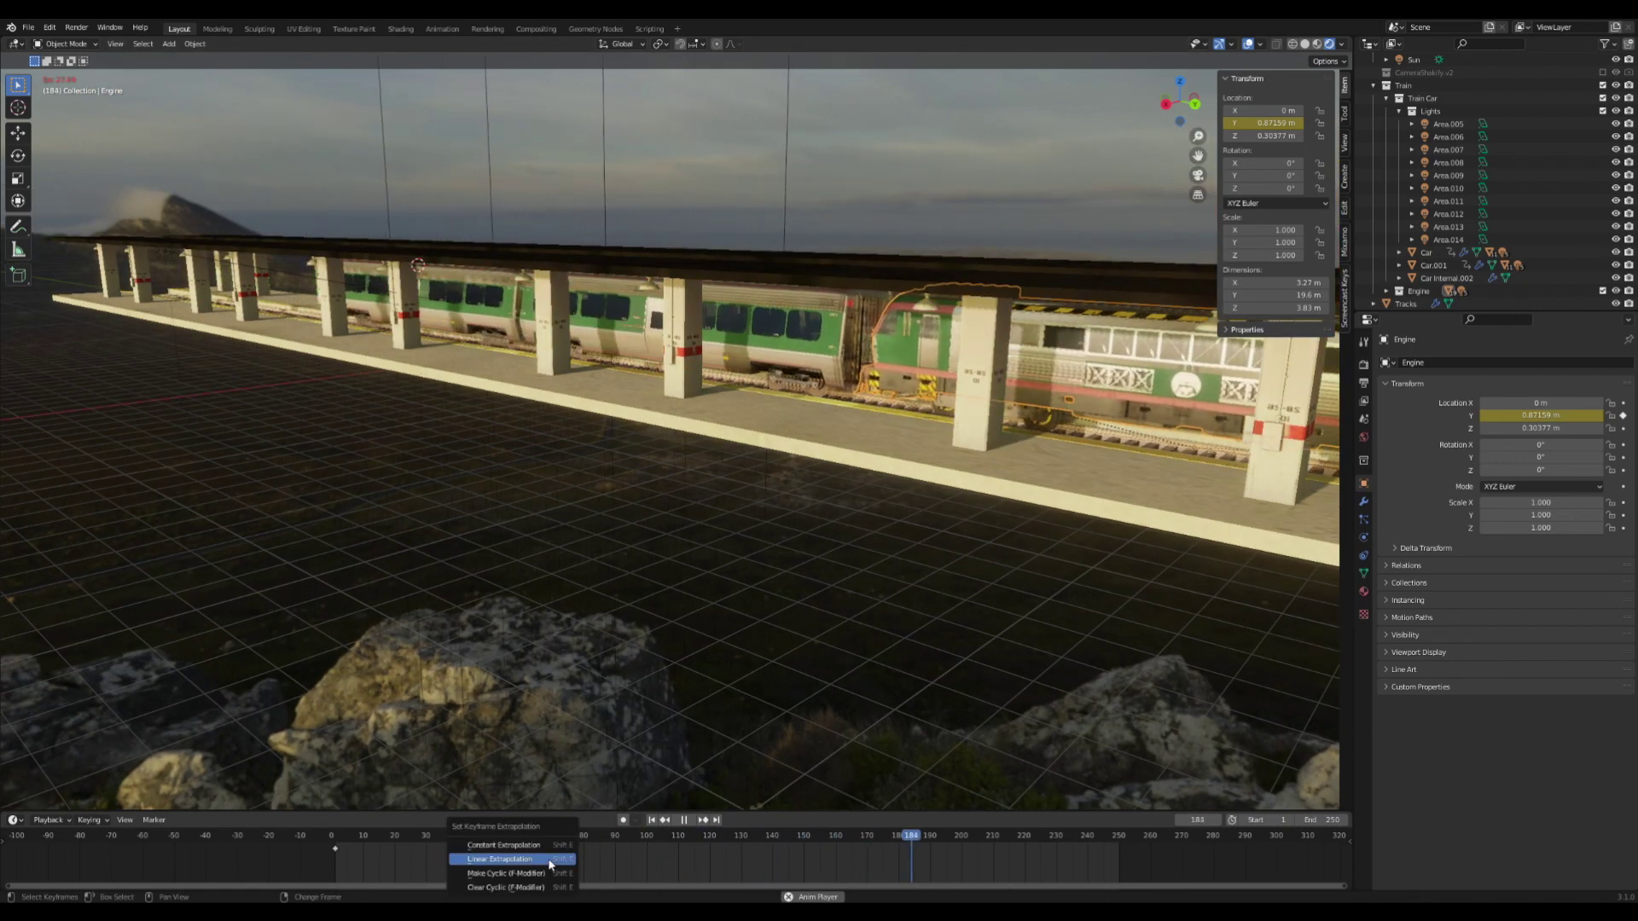
left_click(550, 859)
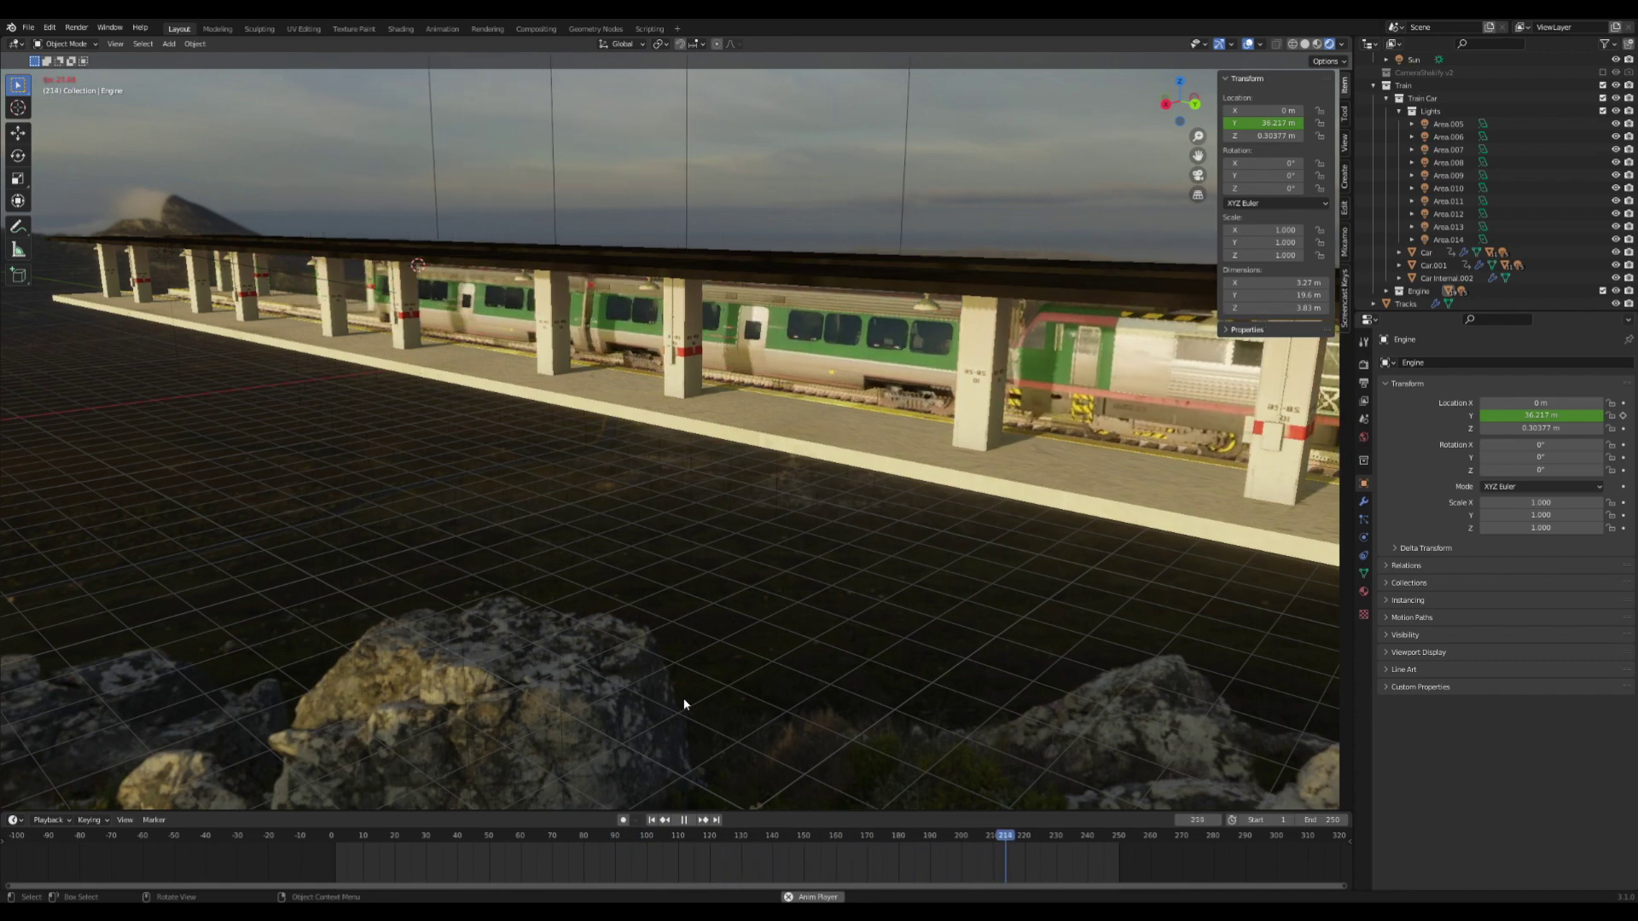
left_click(683, 819)
left_click(652, 819)
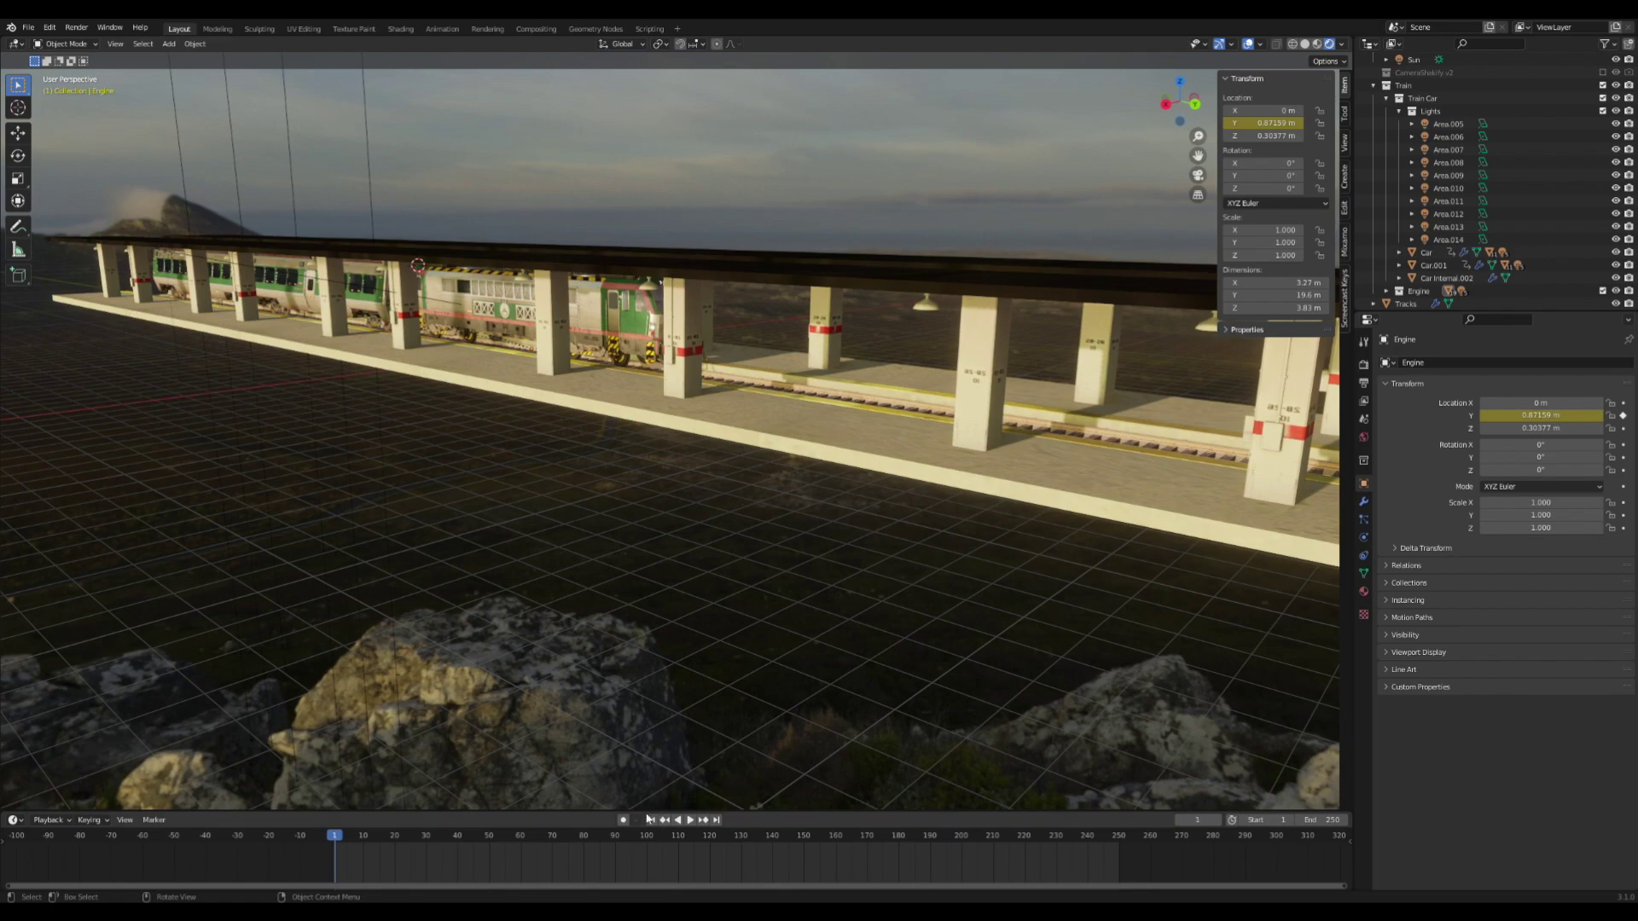
Select a passenger car's wheel set and briefly inspect it in Edit Mode.
middle_click_drag(669, 600, 792, 602)
scroll(790, 601, "up", 4)
left_click(740, 319)
middle_click_drag(740, 319, 811, 288)
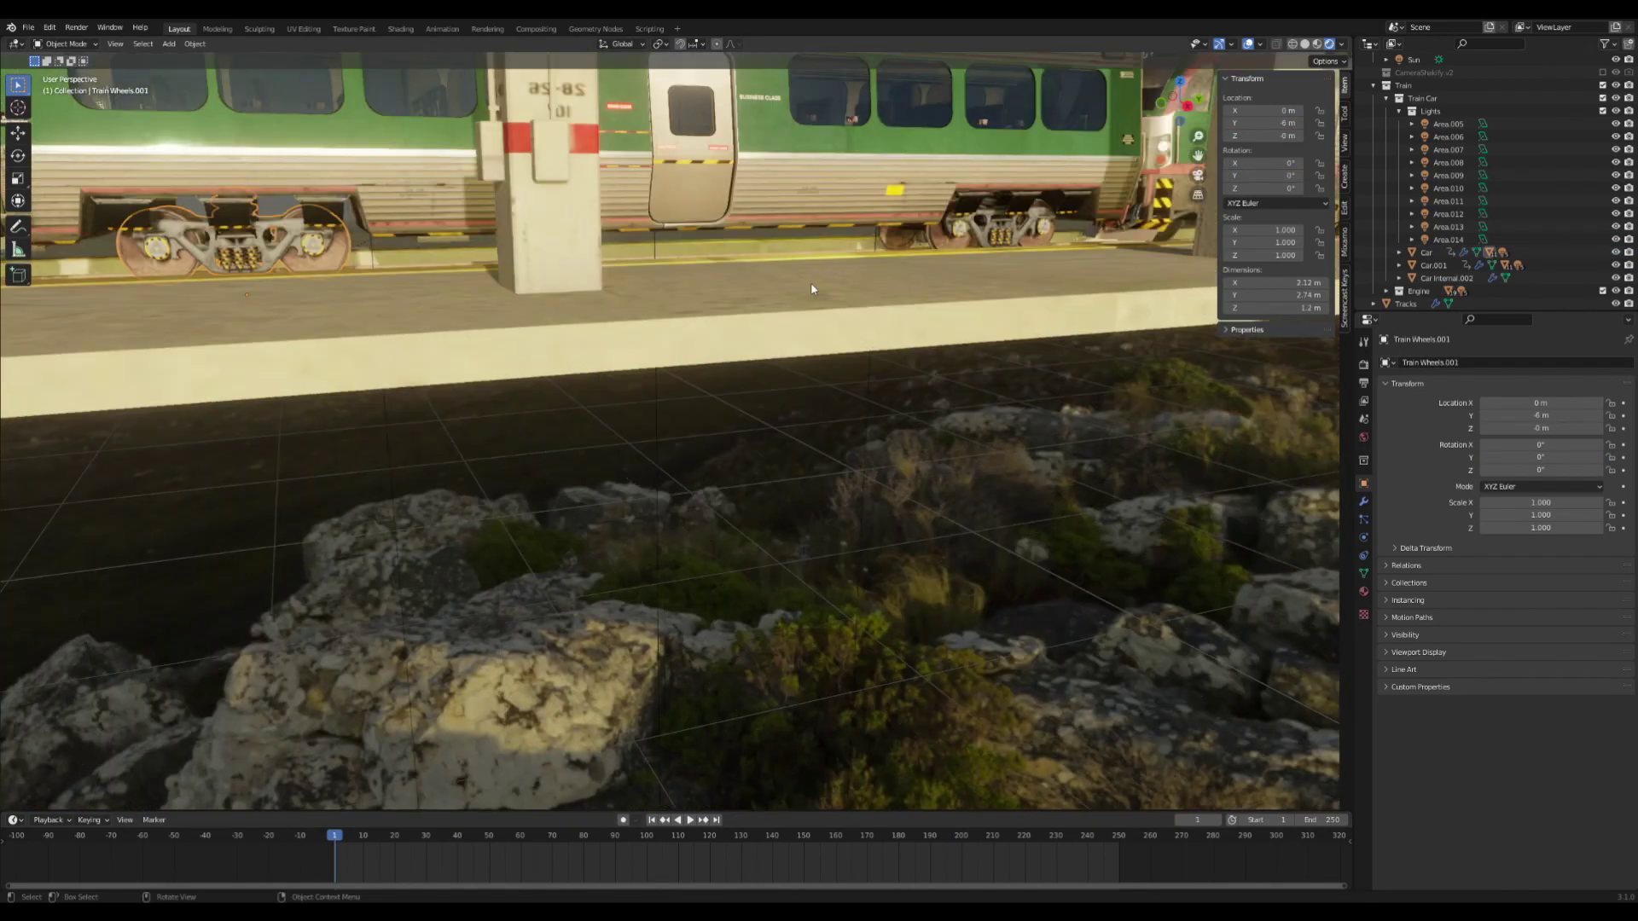
key("Tab")
key("Tab")
Select the passenger car body behind the engine together with its rear wheel set.
scroll(810, 205, "down", 4)
left_click_drag(812, 332, 817, 331)
left_click(744, 322)
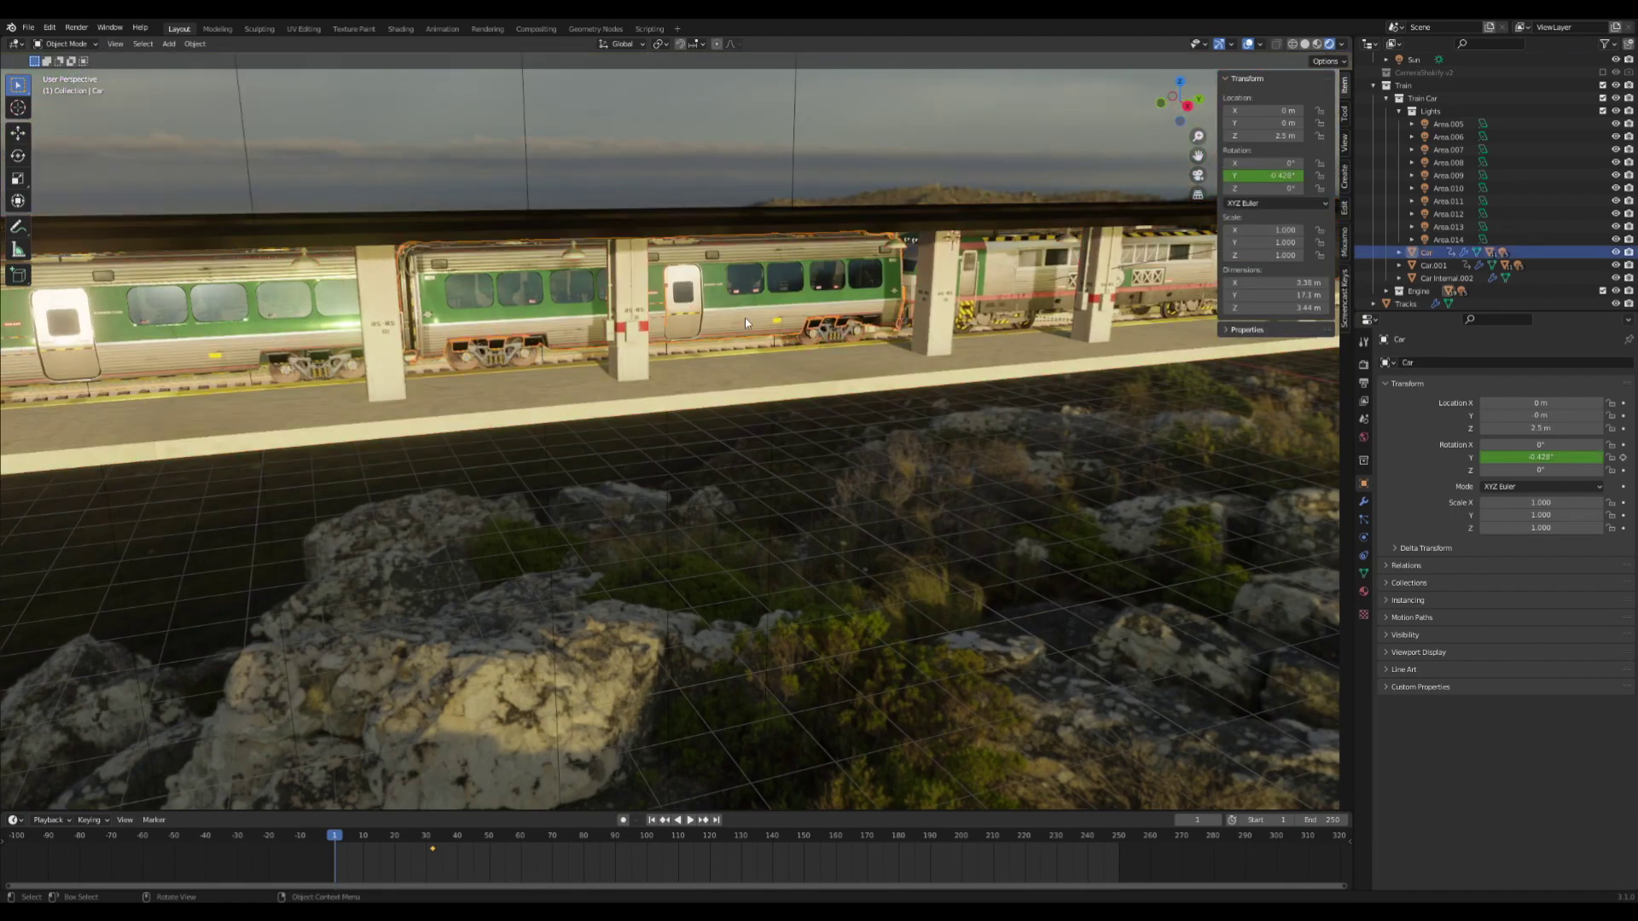
left_click(509, 353, "shift")
scroll(849, 293, "down", 4)
middle_click_drag(814, 290, 795, 292)
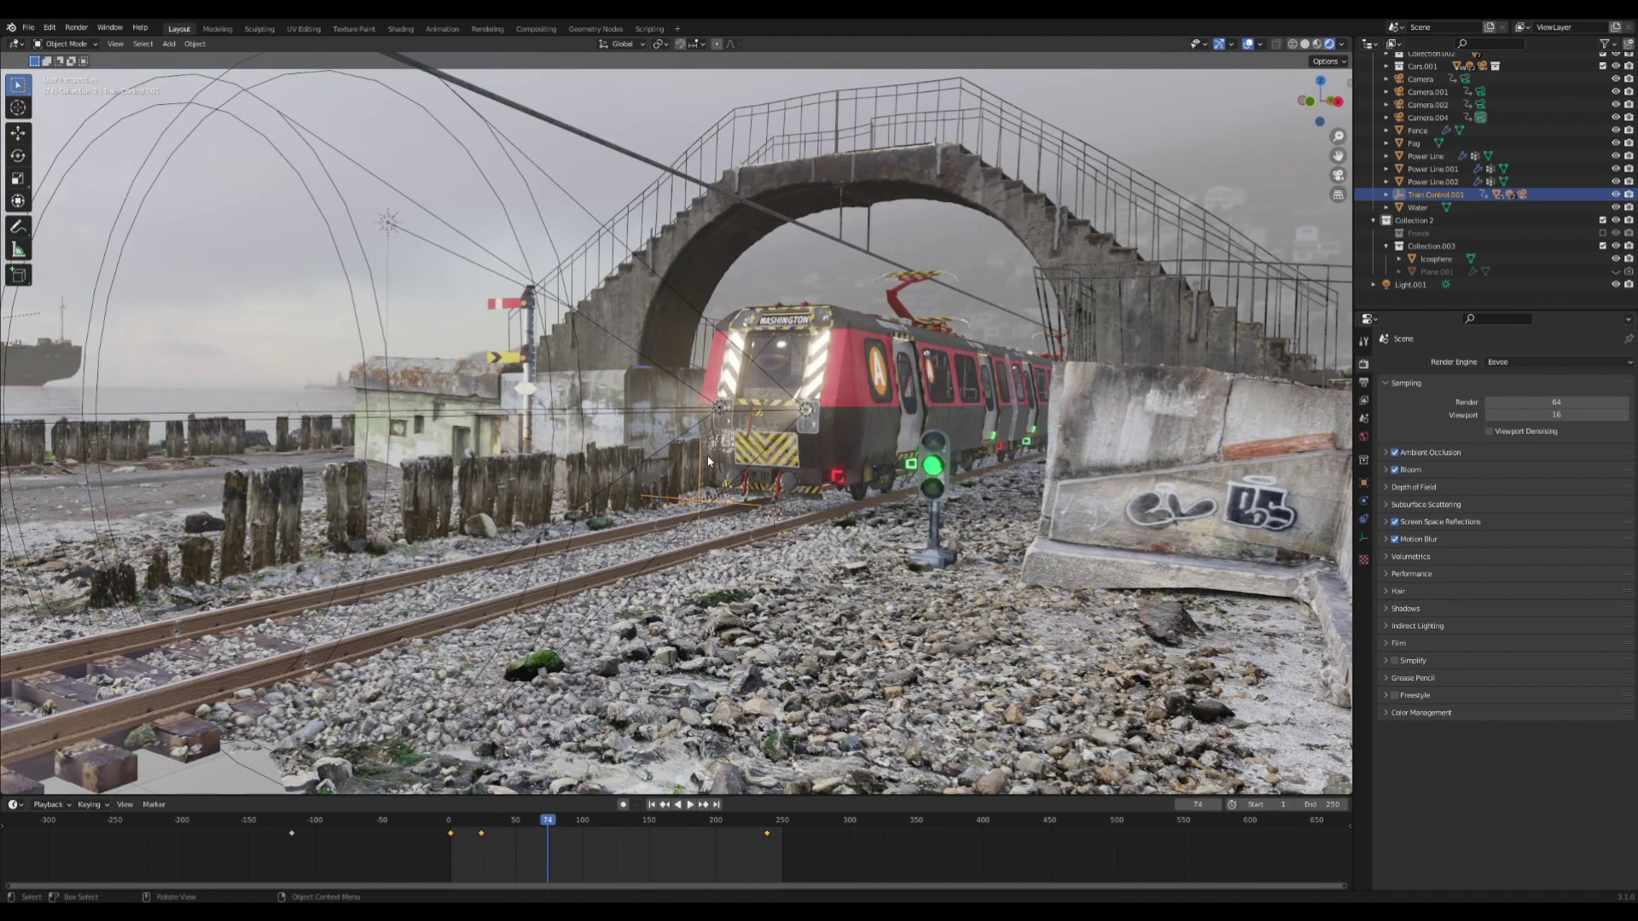
Move the red train's control empty, Train Control.001, along the Y axis to bring the train forward on its tracks.
key("g")
key("y")
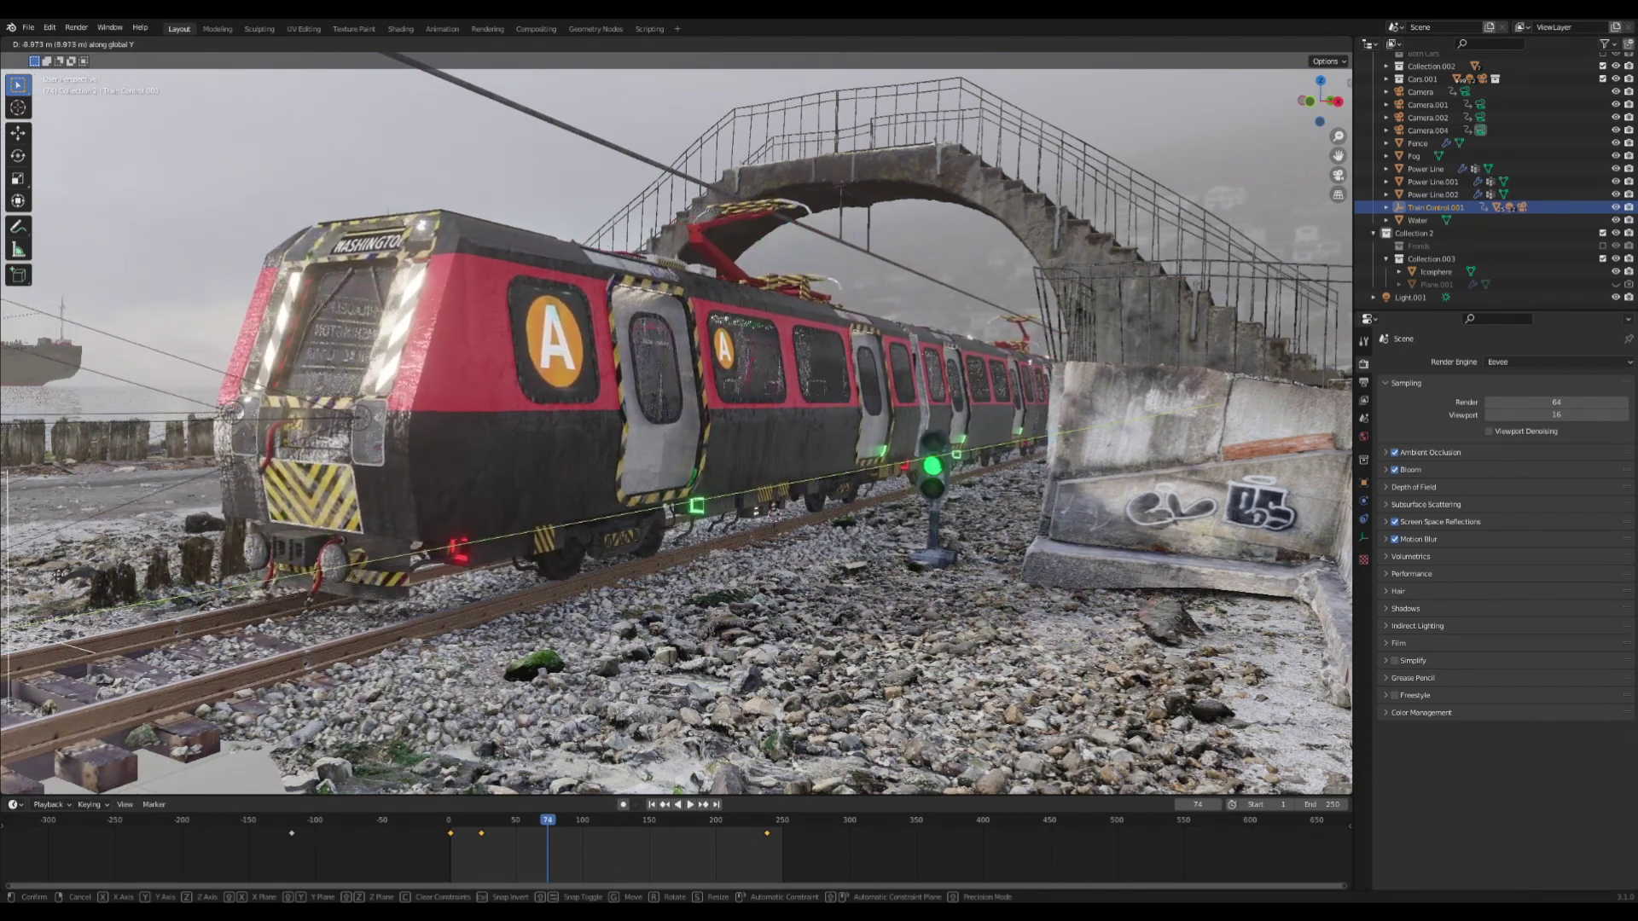
left_click(43, 576)
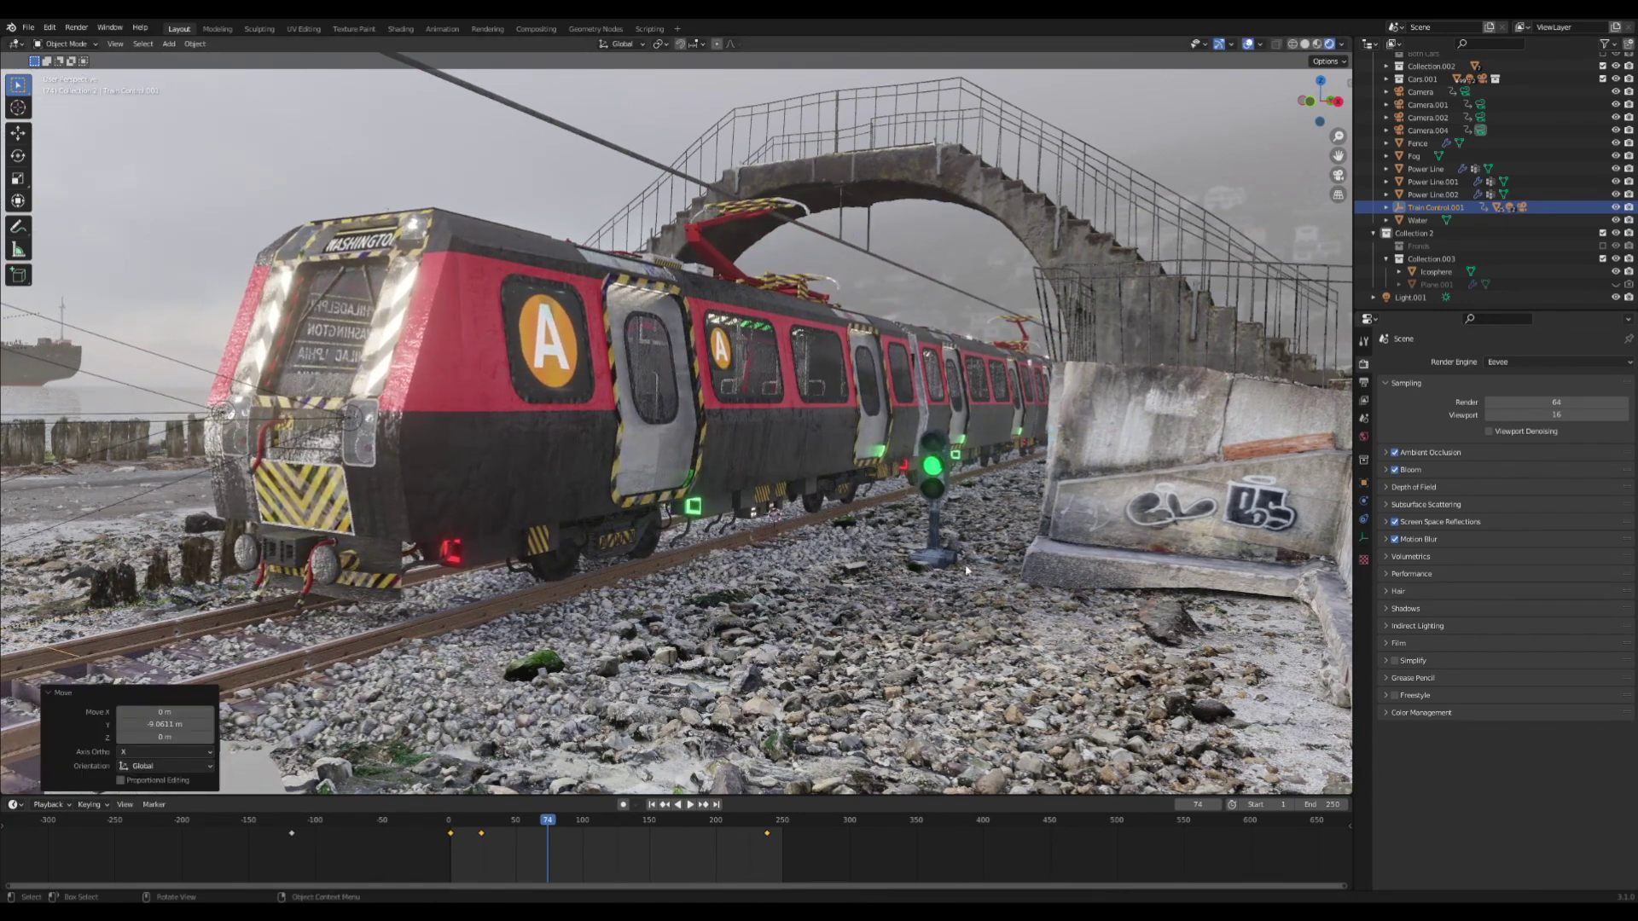
Try rotating the red train's front car about 7° around the global X axis, and undo the rotation.
left_click(620, 554)
scroll(620, 555, "down", 1)
scroll(406, 546, "up", 1)
scroll(371, 514, "down", 5)
left_click(388, 518)
scroll(418, 512, "up", 5)
left_click(691, 425)
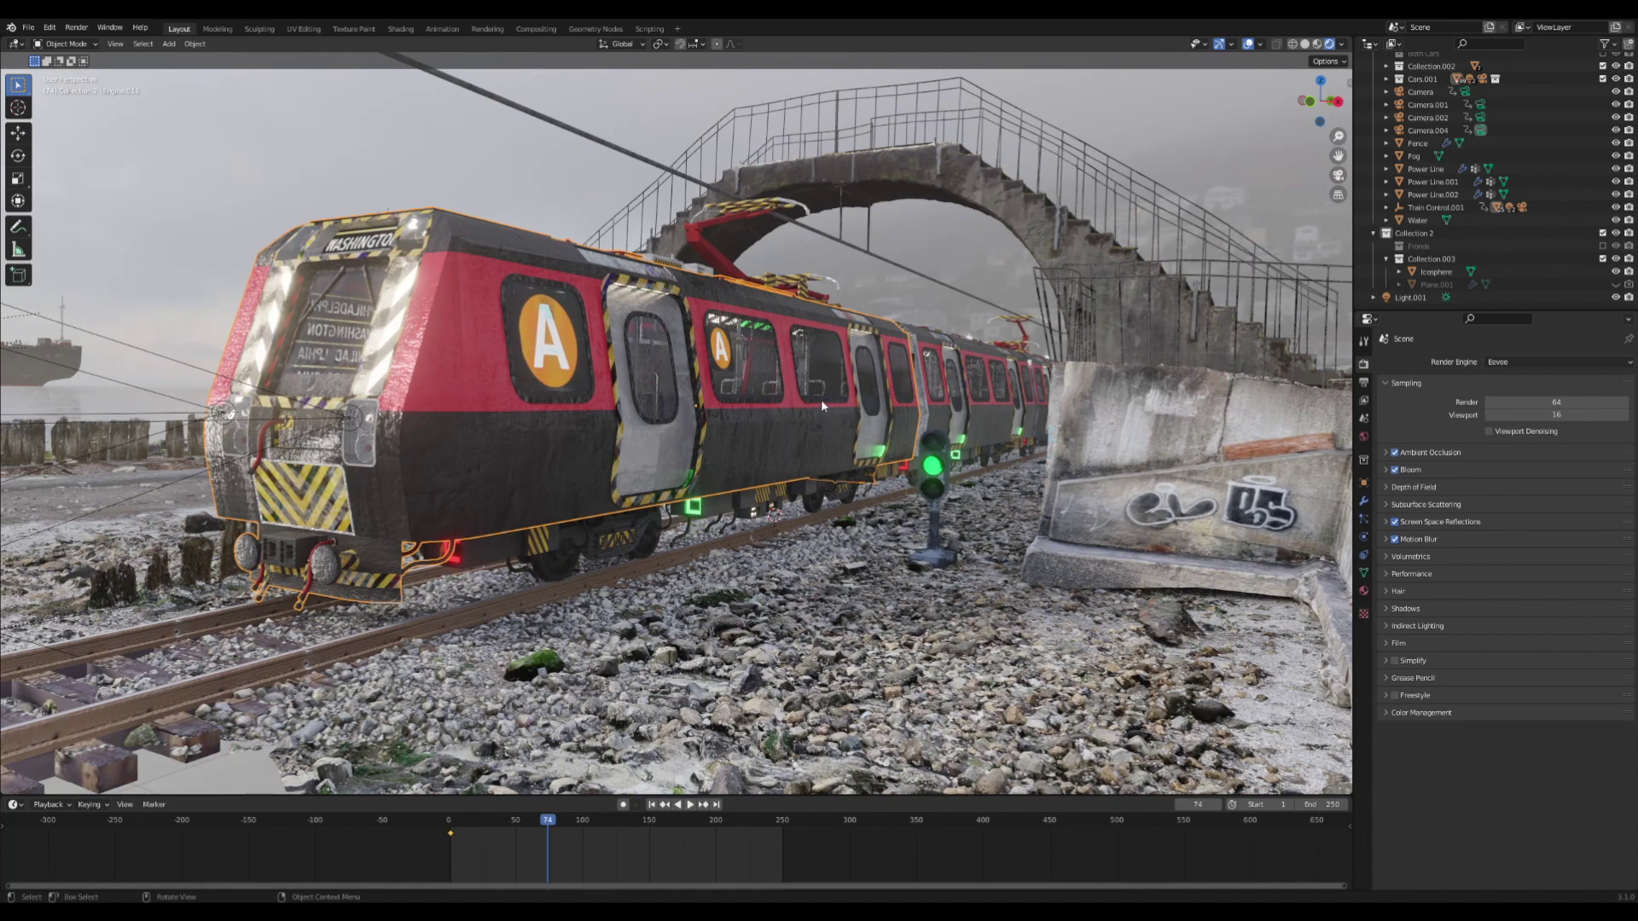
key("r")
key("x")
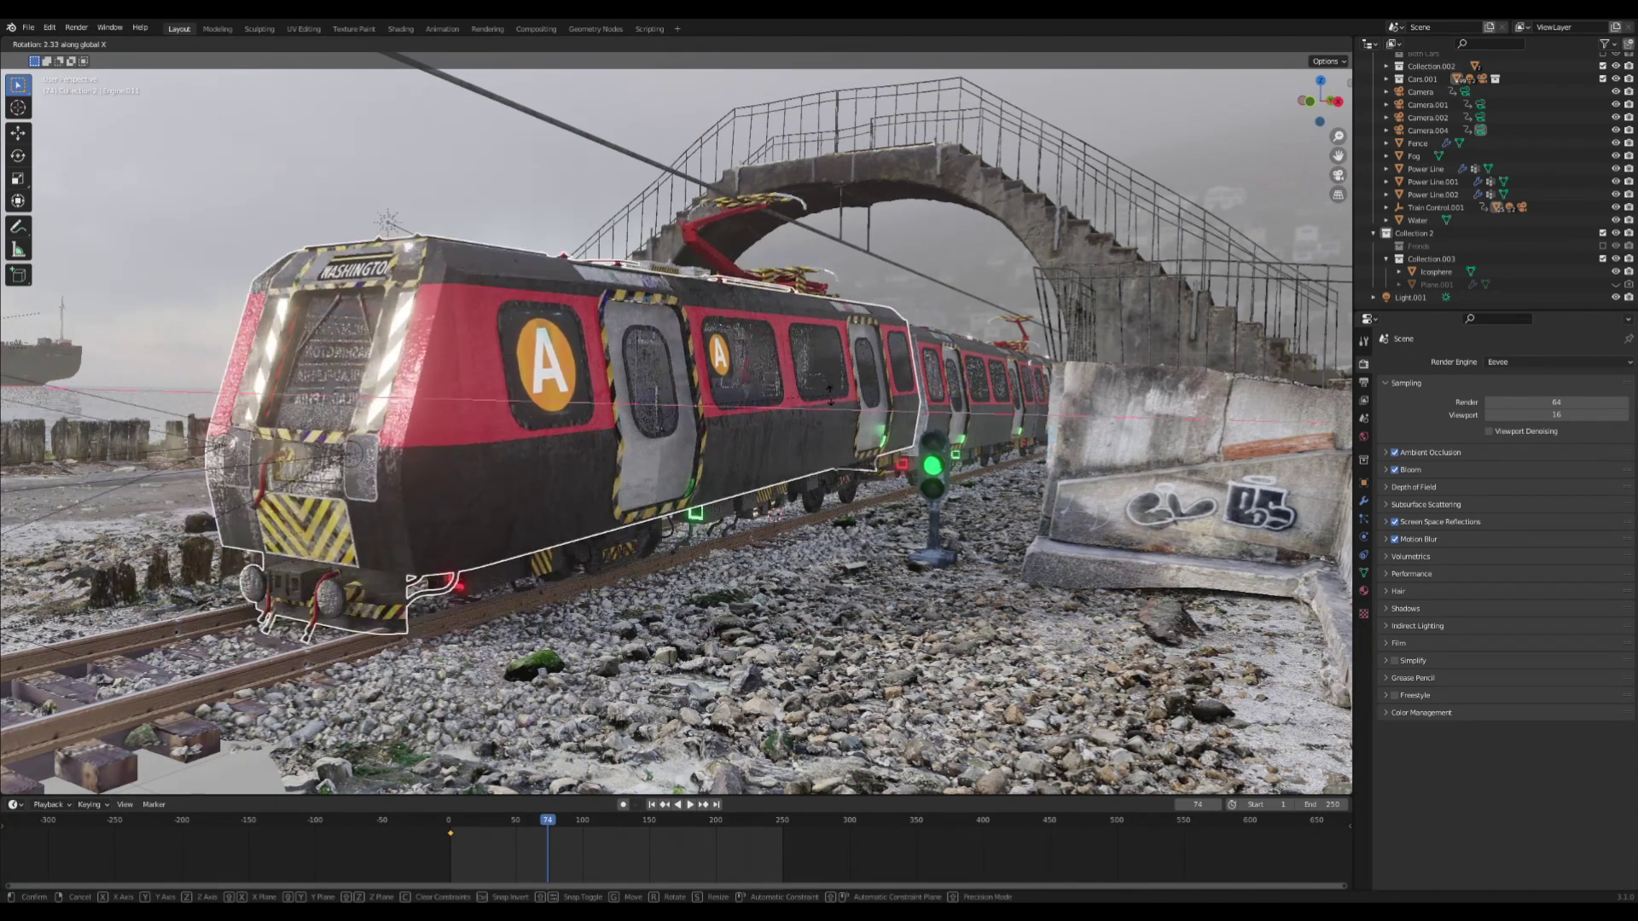
left_click(834, 416)
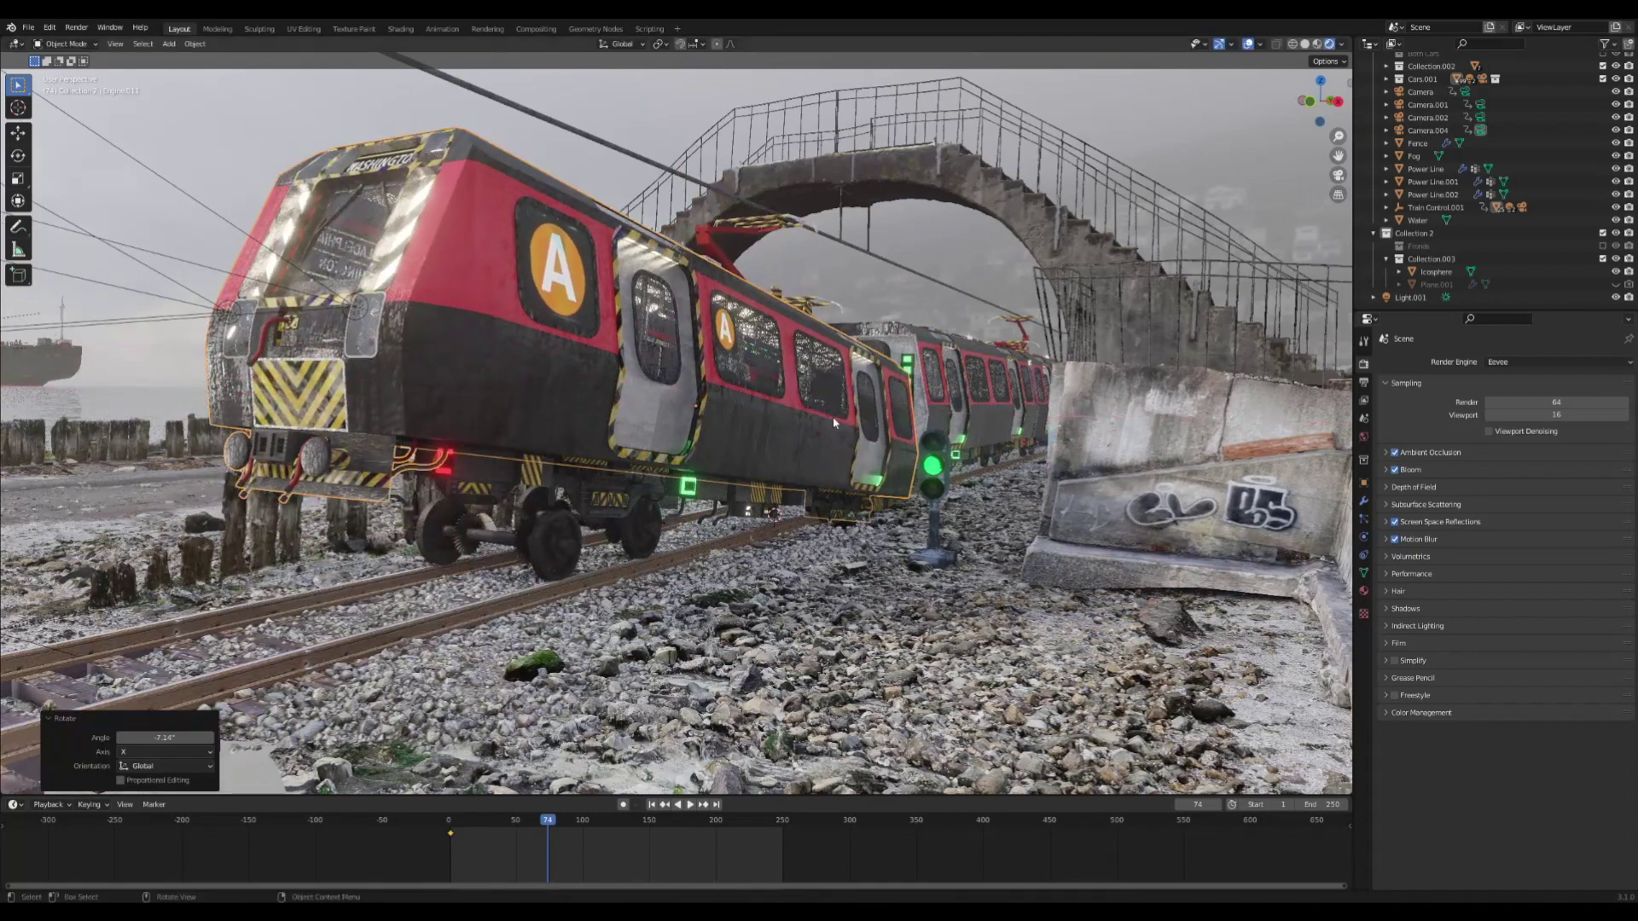
key("ctrl+z")
Try rotating the red train's front car about 2.5° around the global Y axis, and undo the rotation.
key("r")
key("y")
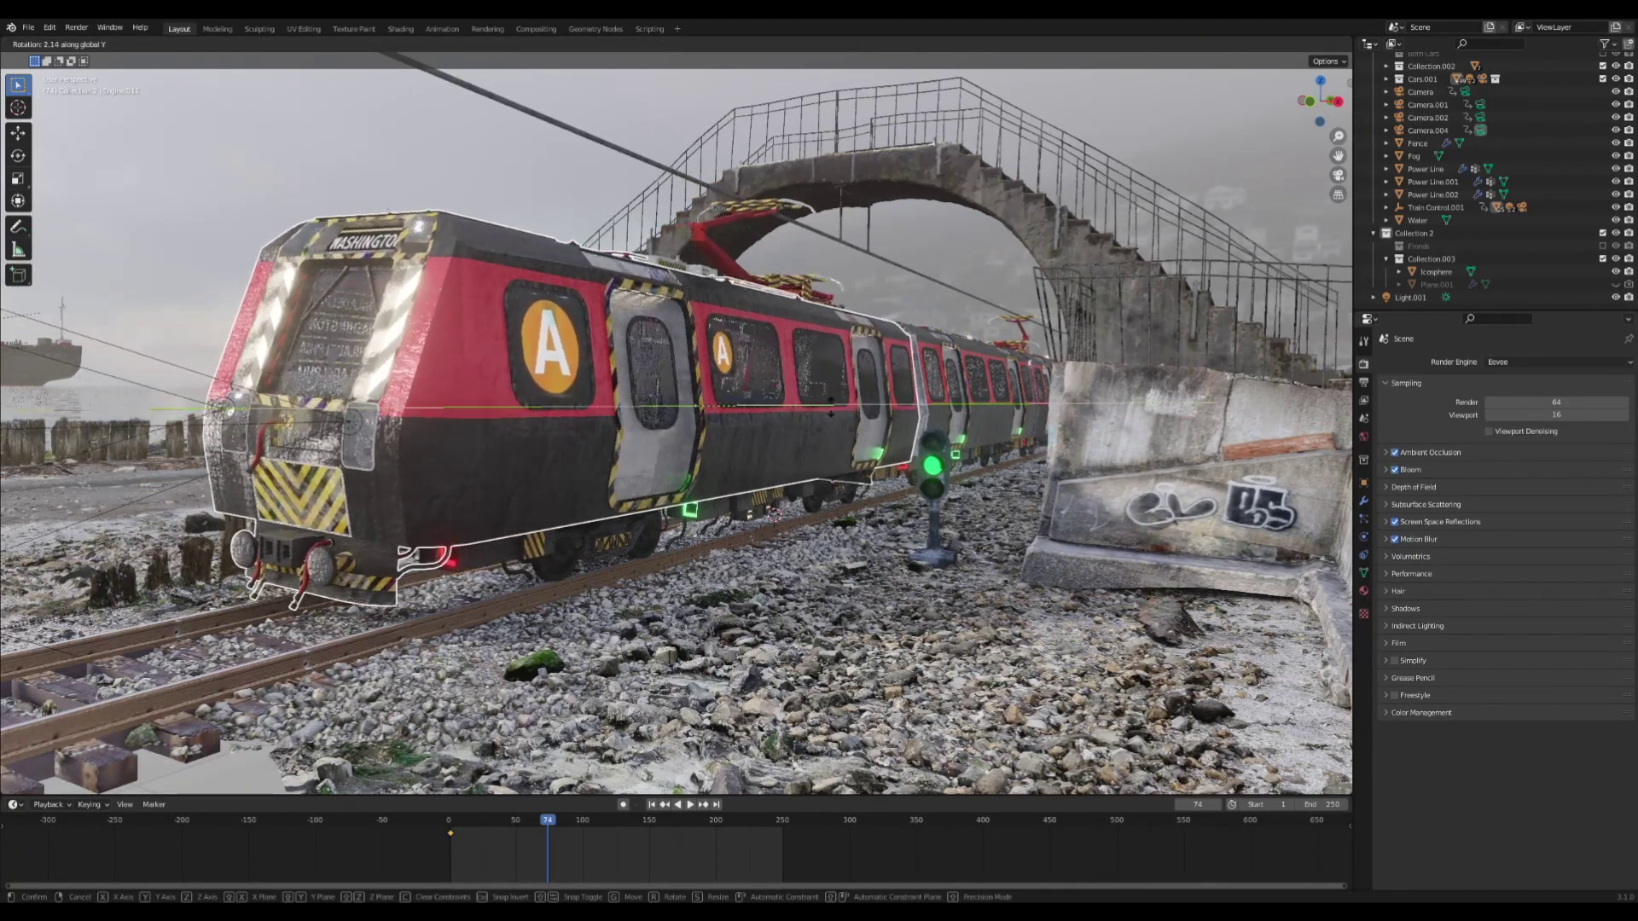
left_click(832, 398)
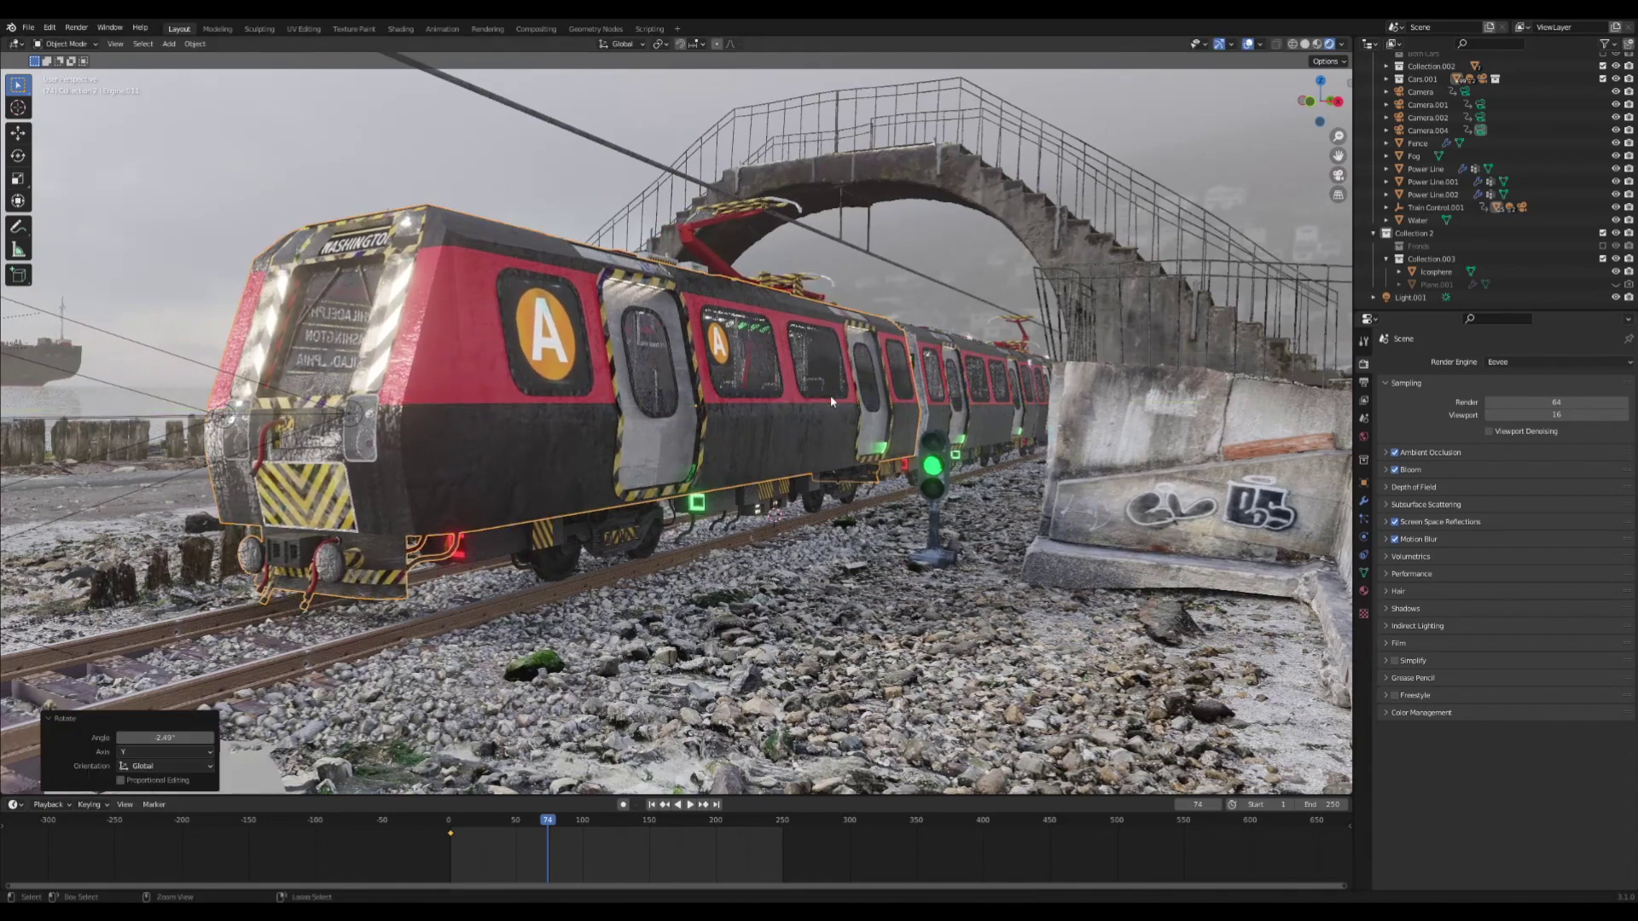
key("ctrl+z")
Move Train Control.001 about 2.07 m along the Y axis to shift the whole red train back toward the bridge.
scroll(581, 404, "down", 2)
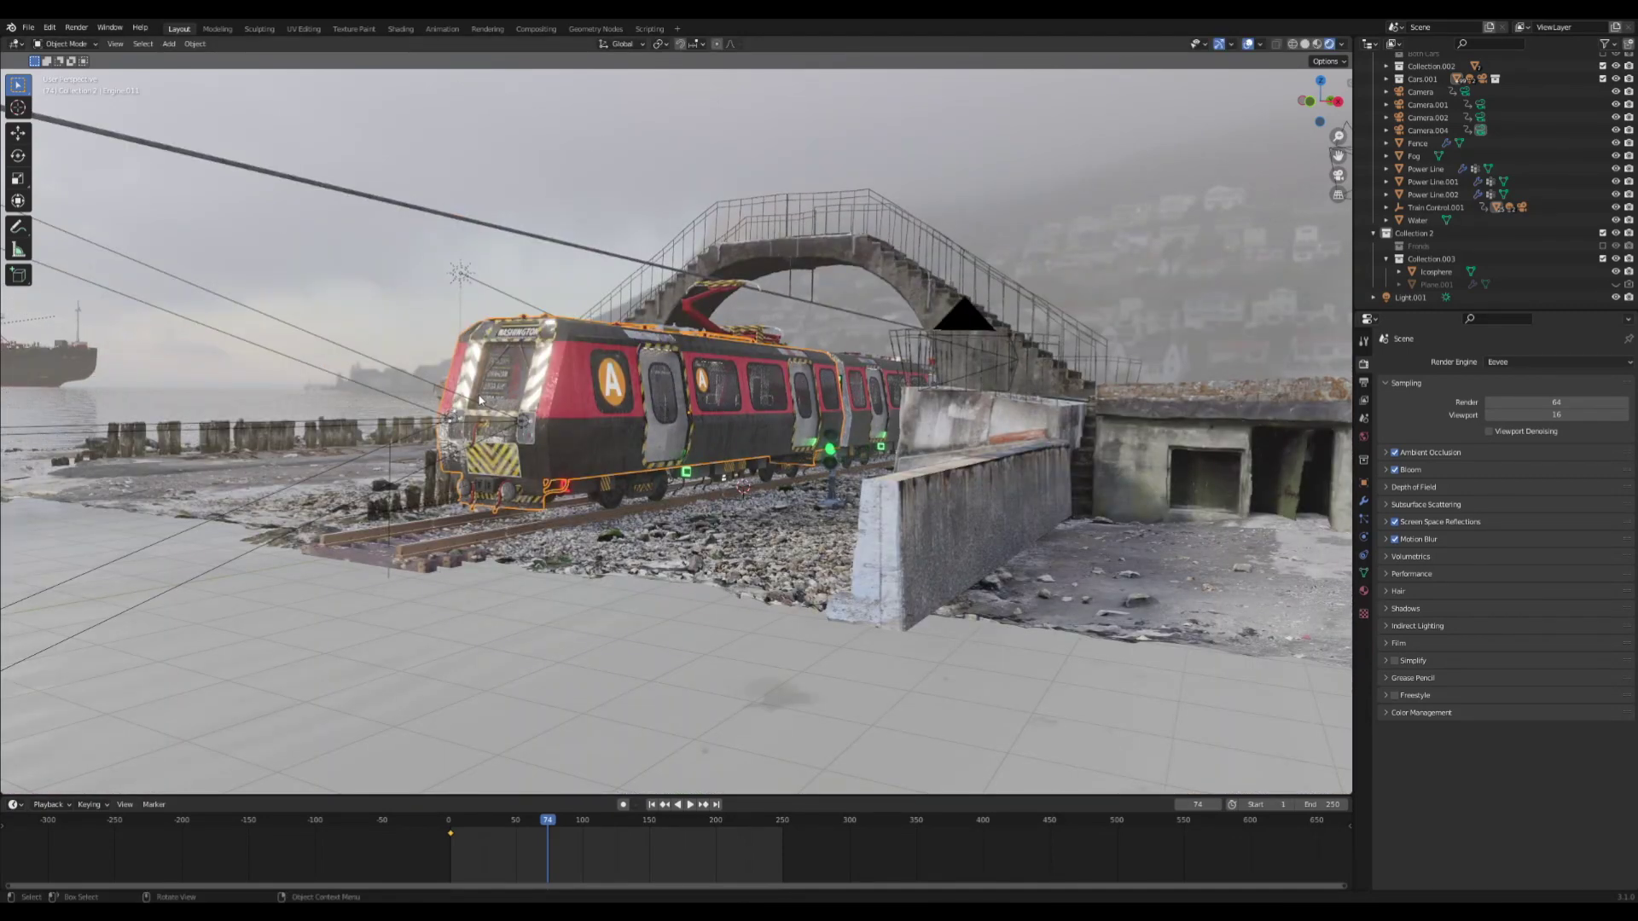
left_click(399, 509)
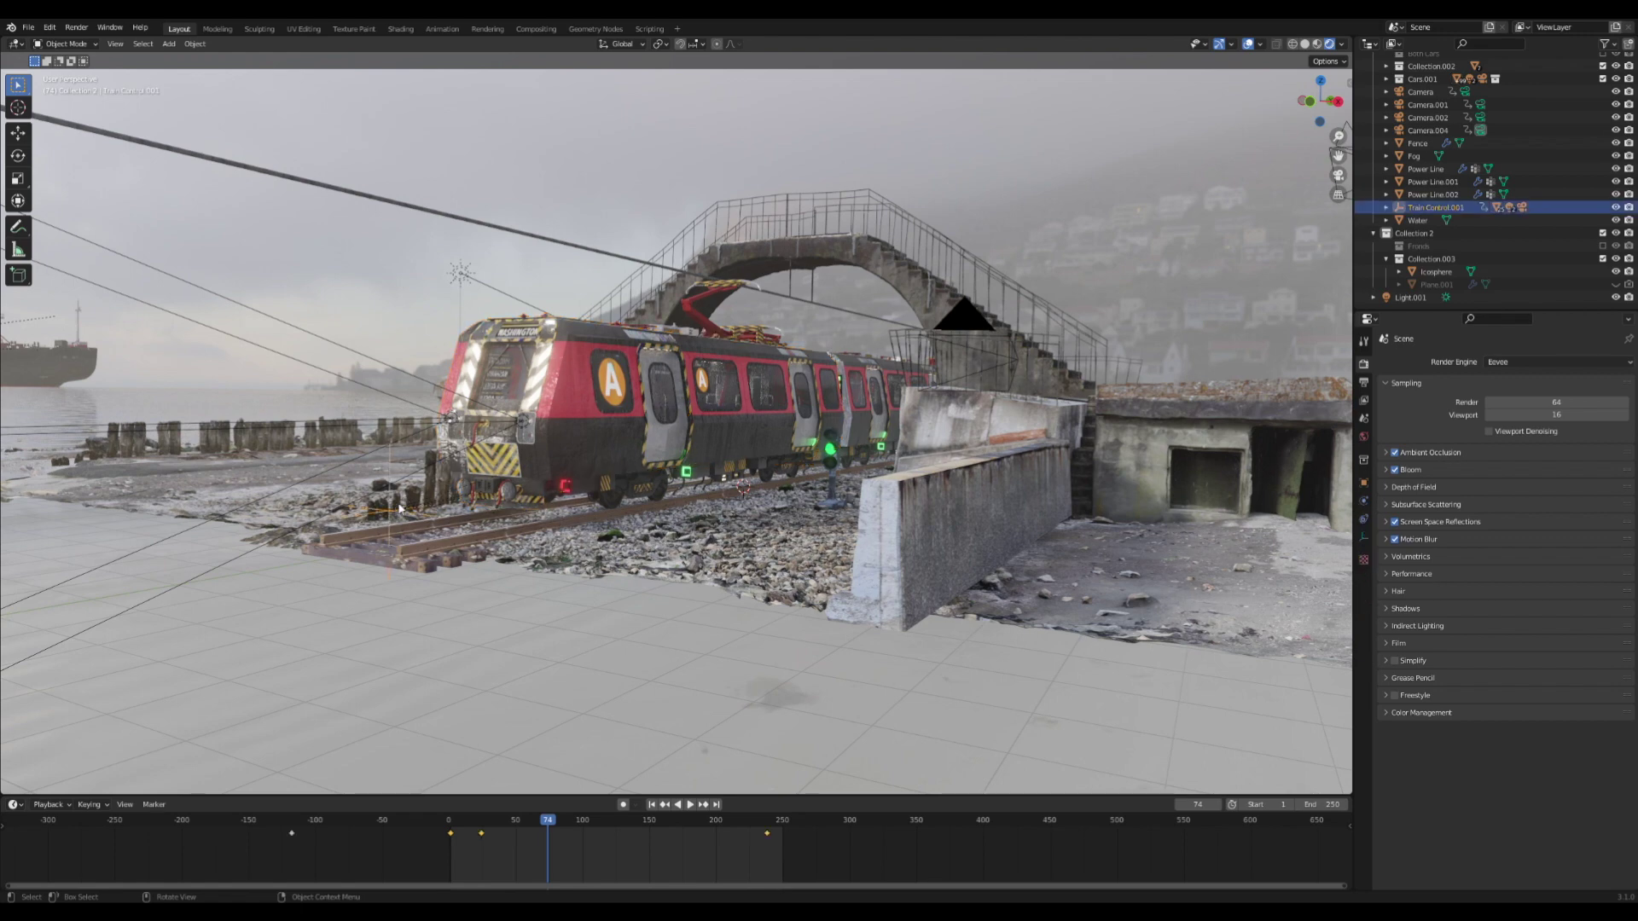
key("g")
key("y")
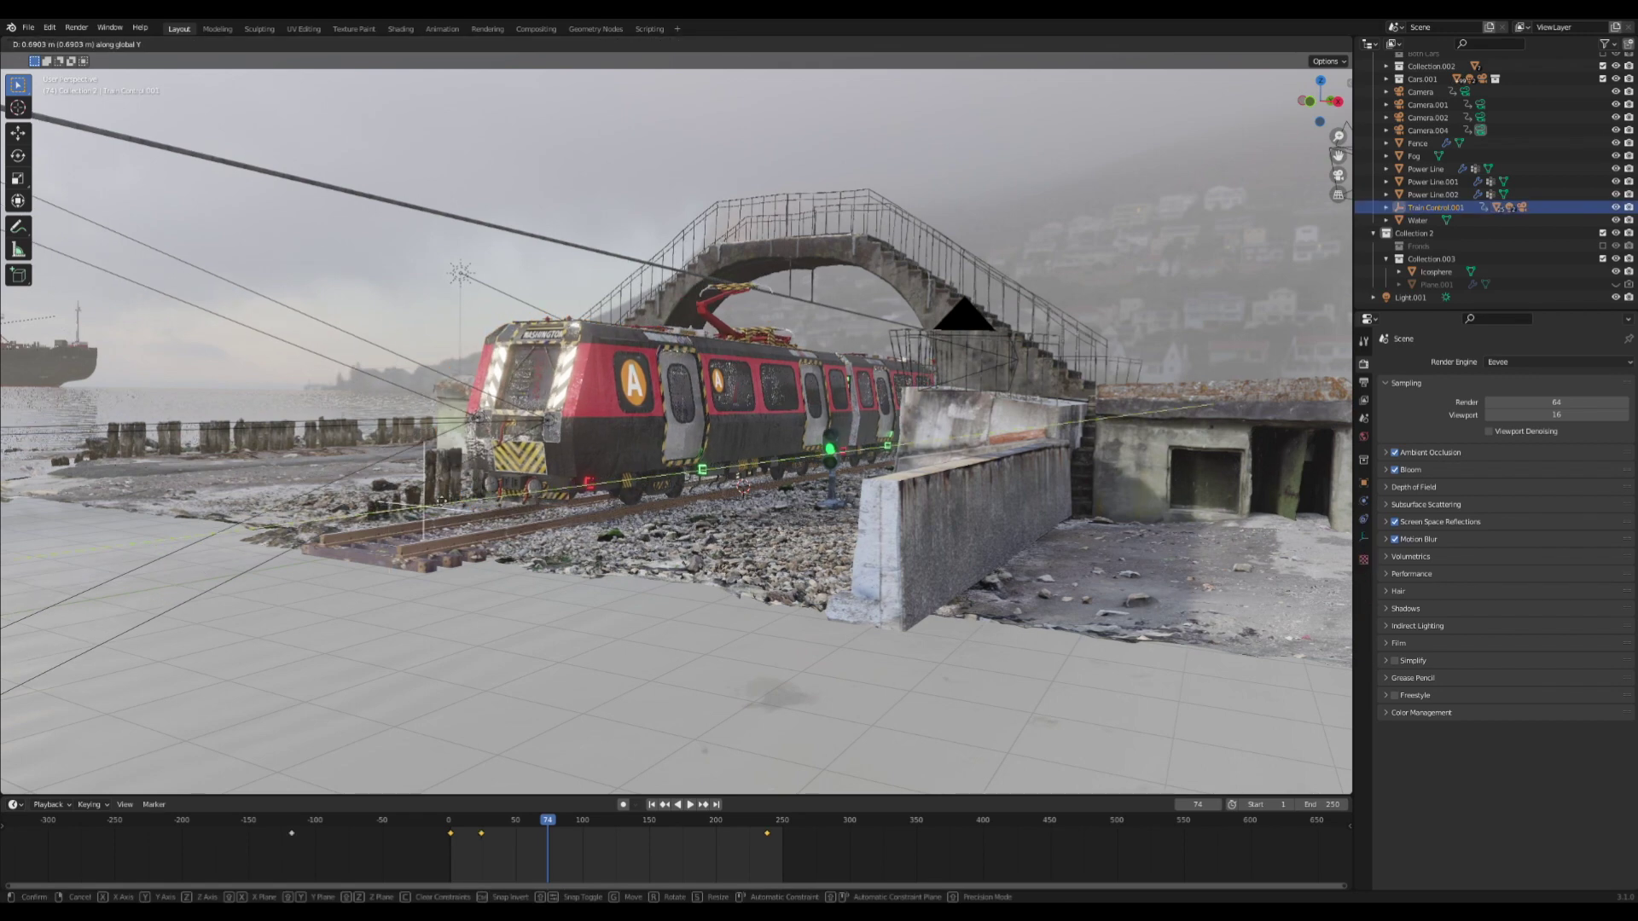
left_click(764, 408)
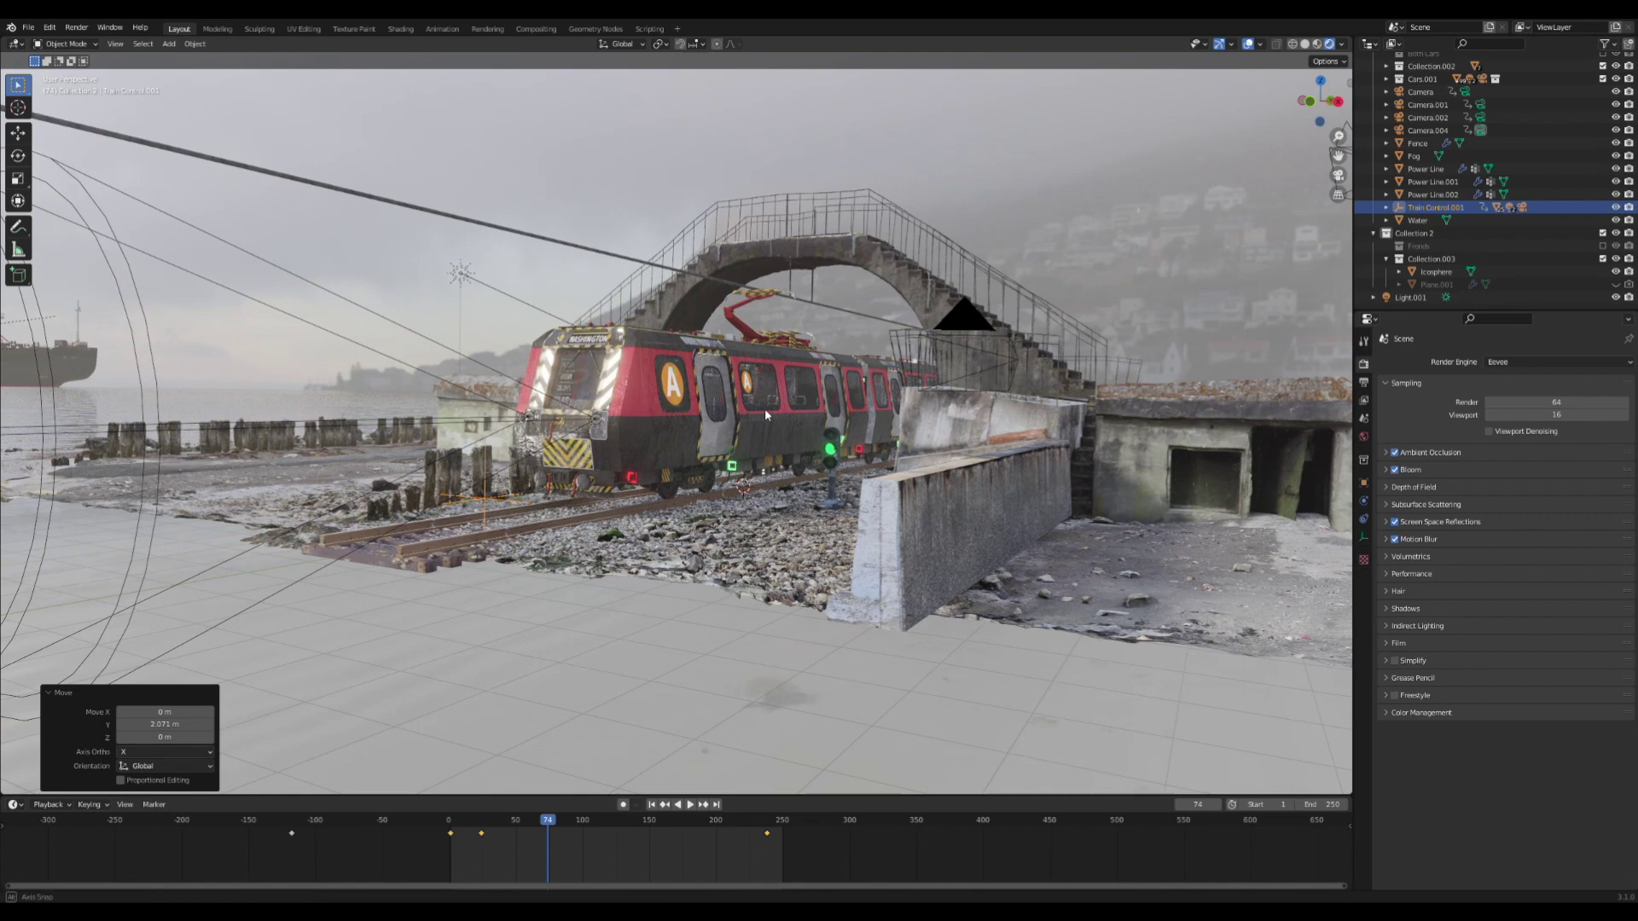
scroll(764, 408, "down", 3)
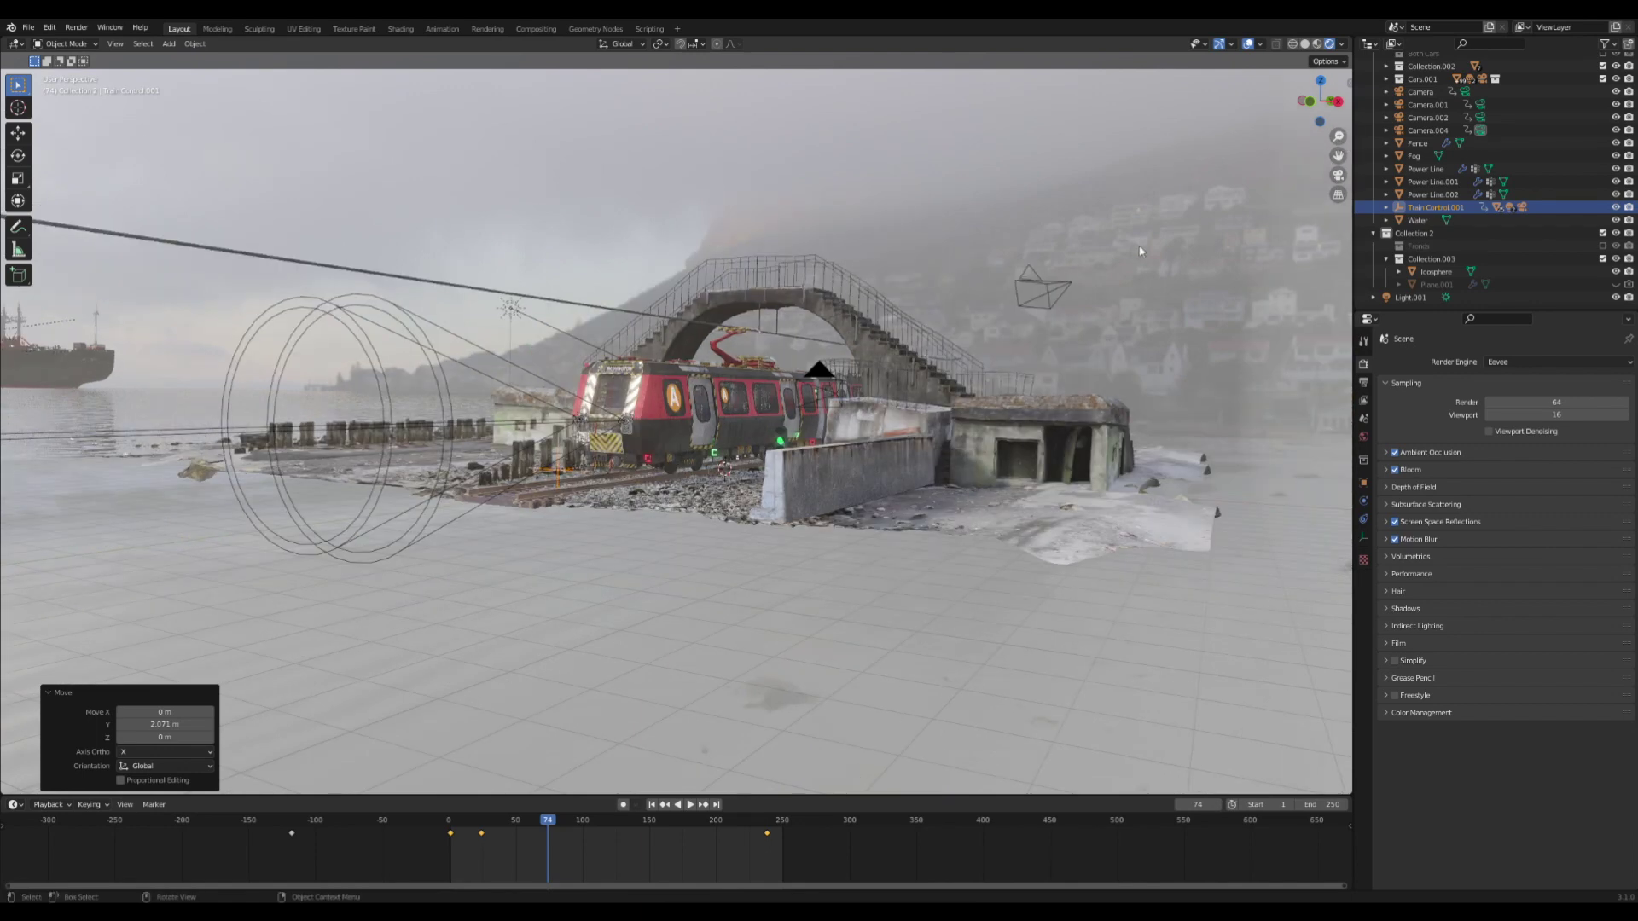